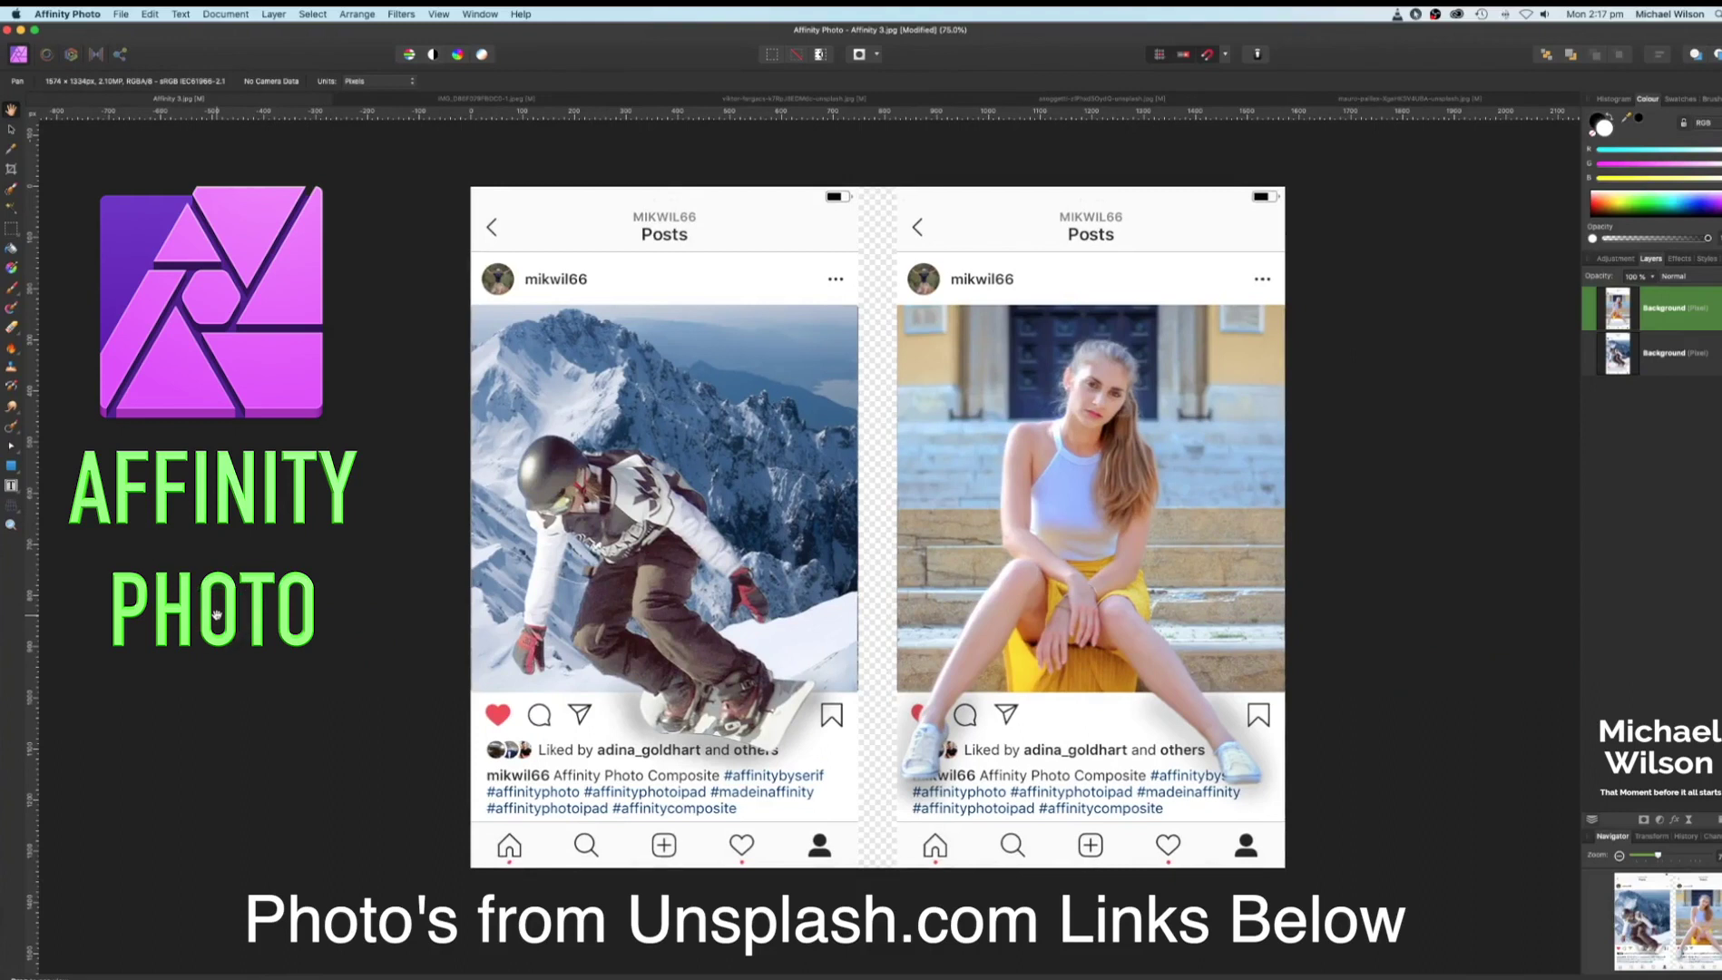
pyautogui.click(311, 578)
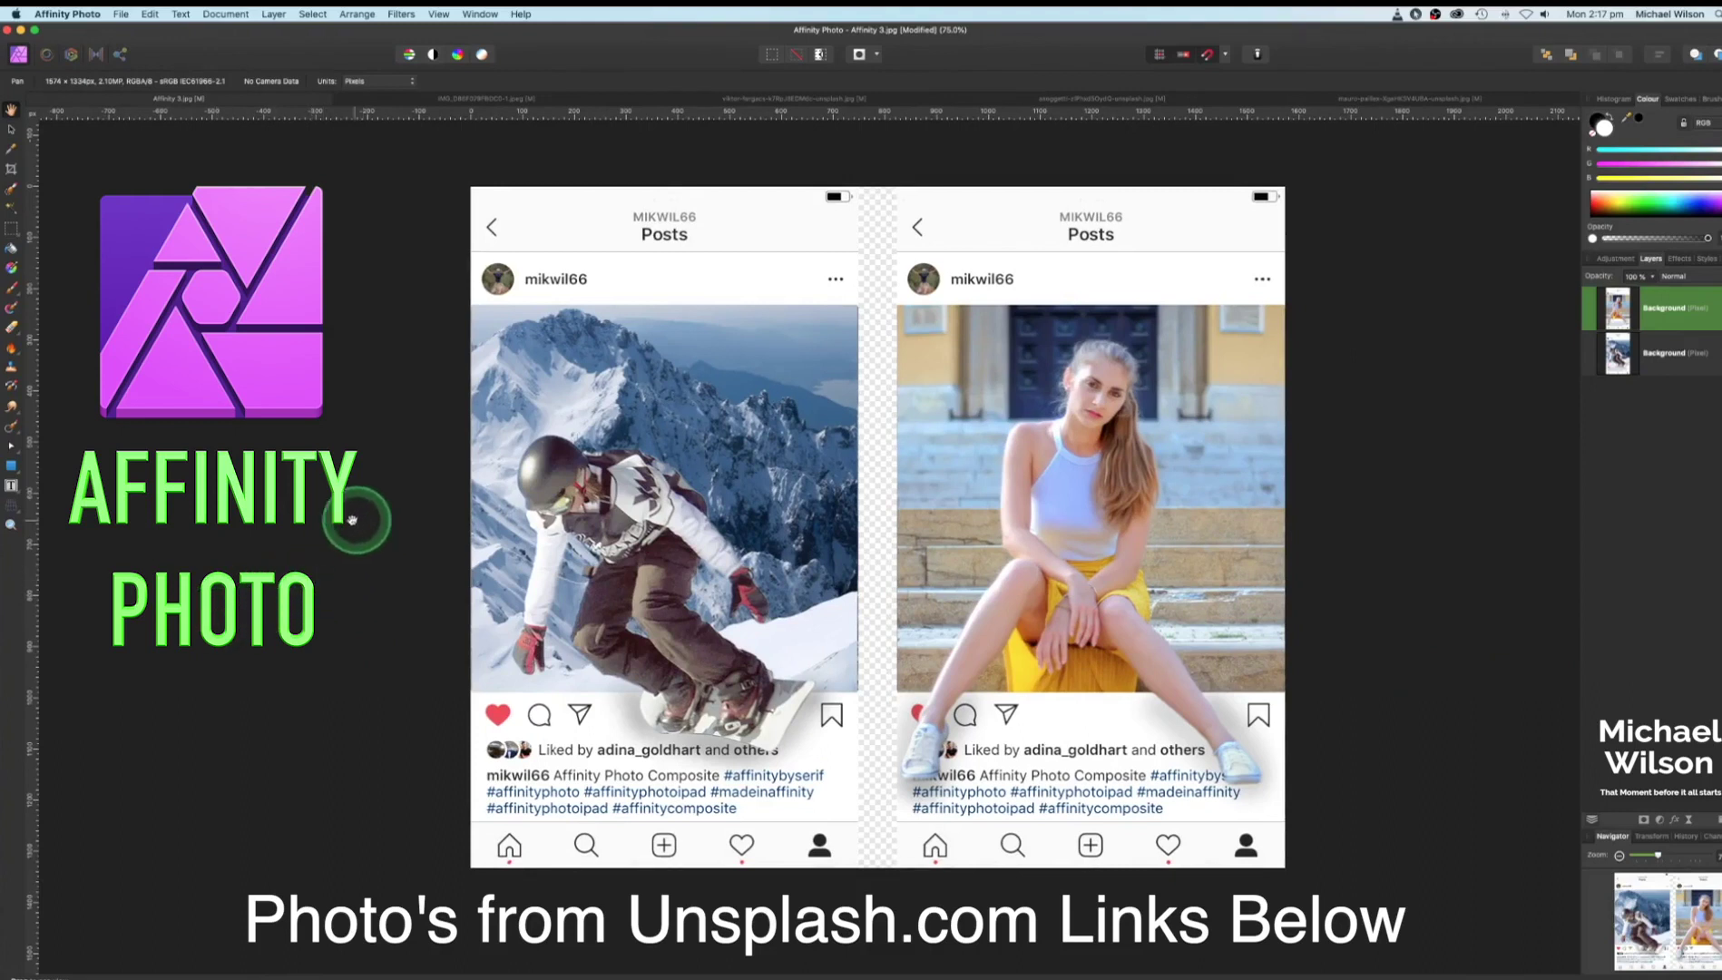
pyautogui.click(580, 504)
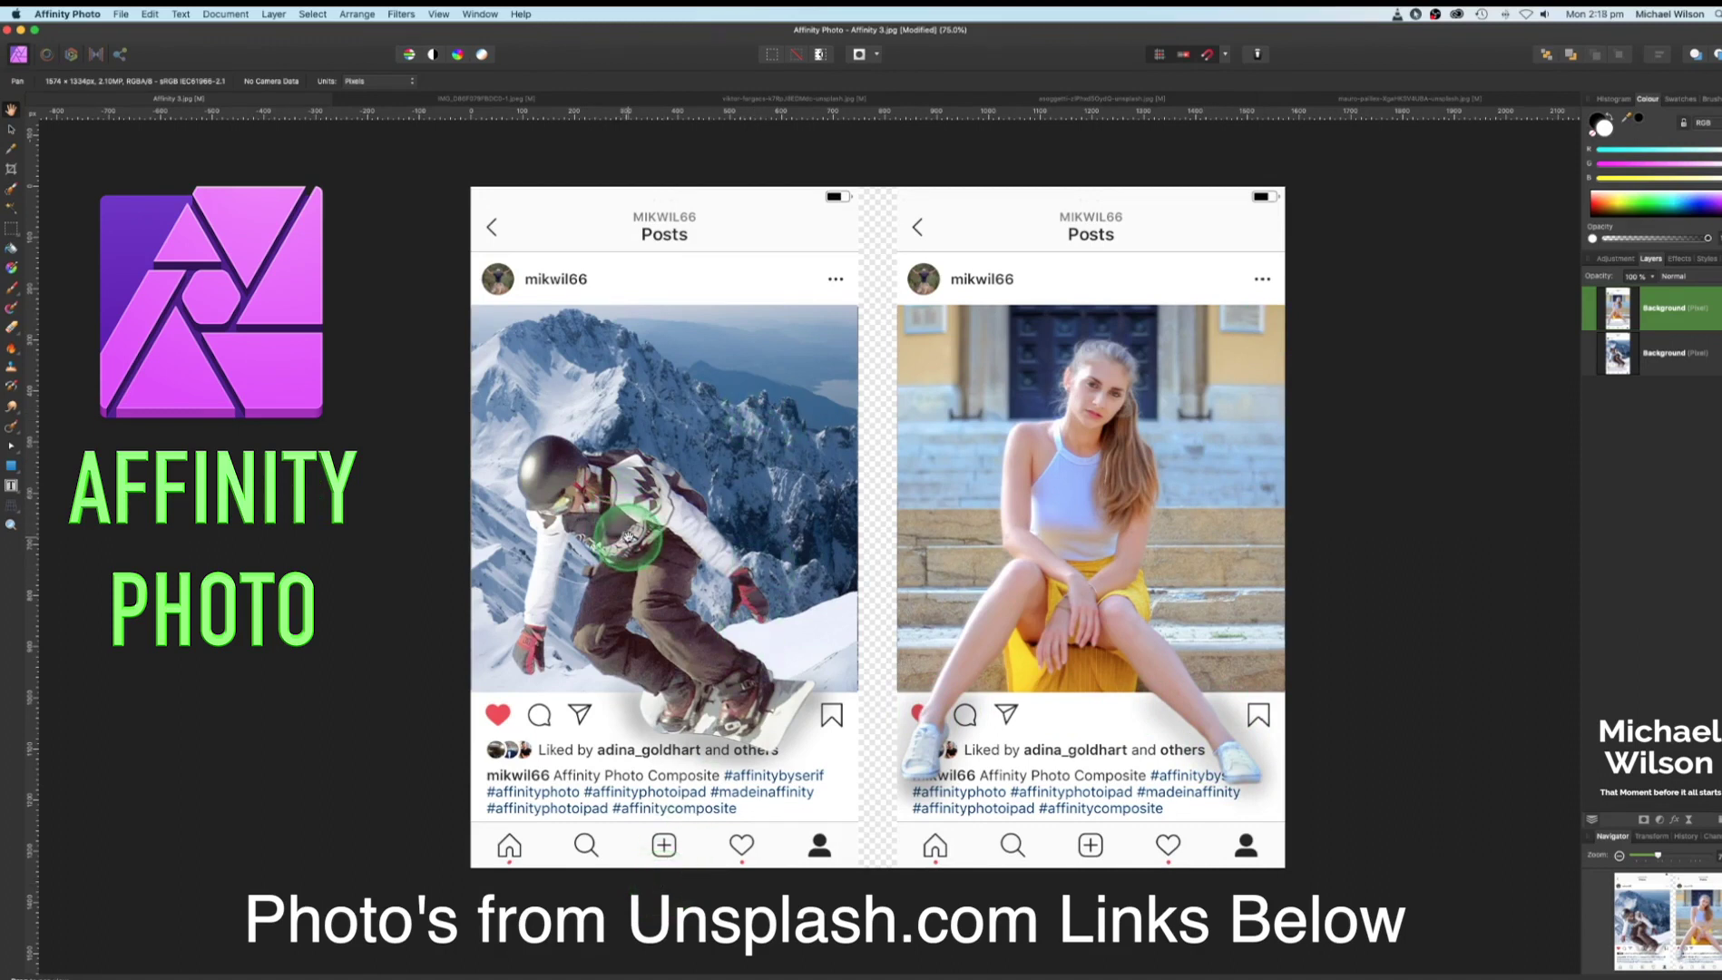
pyautogui.moveTo(627, 537); pyautogui.dragTo(635, 537)
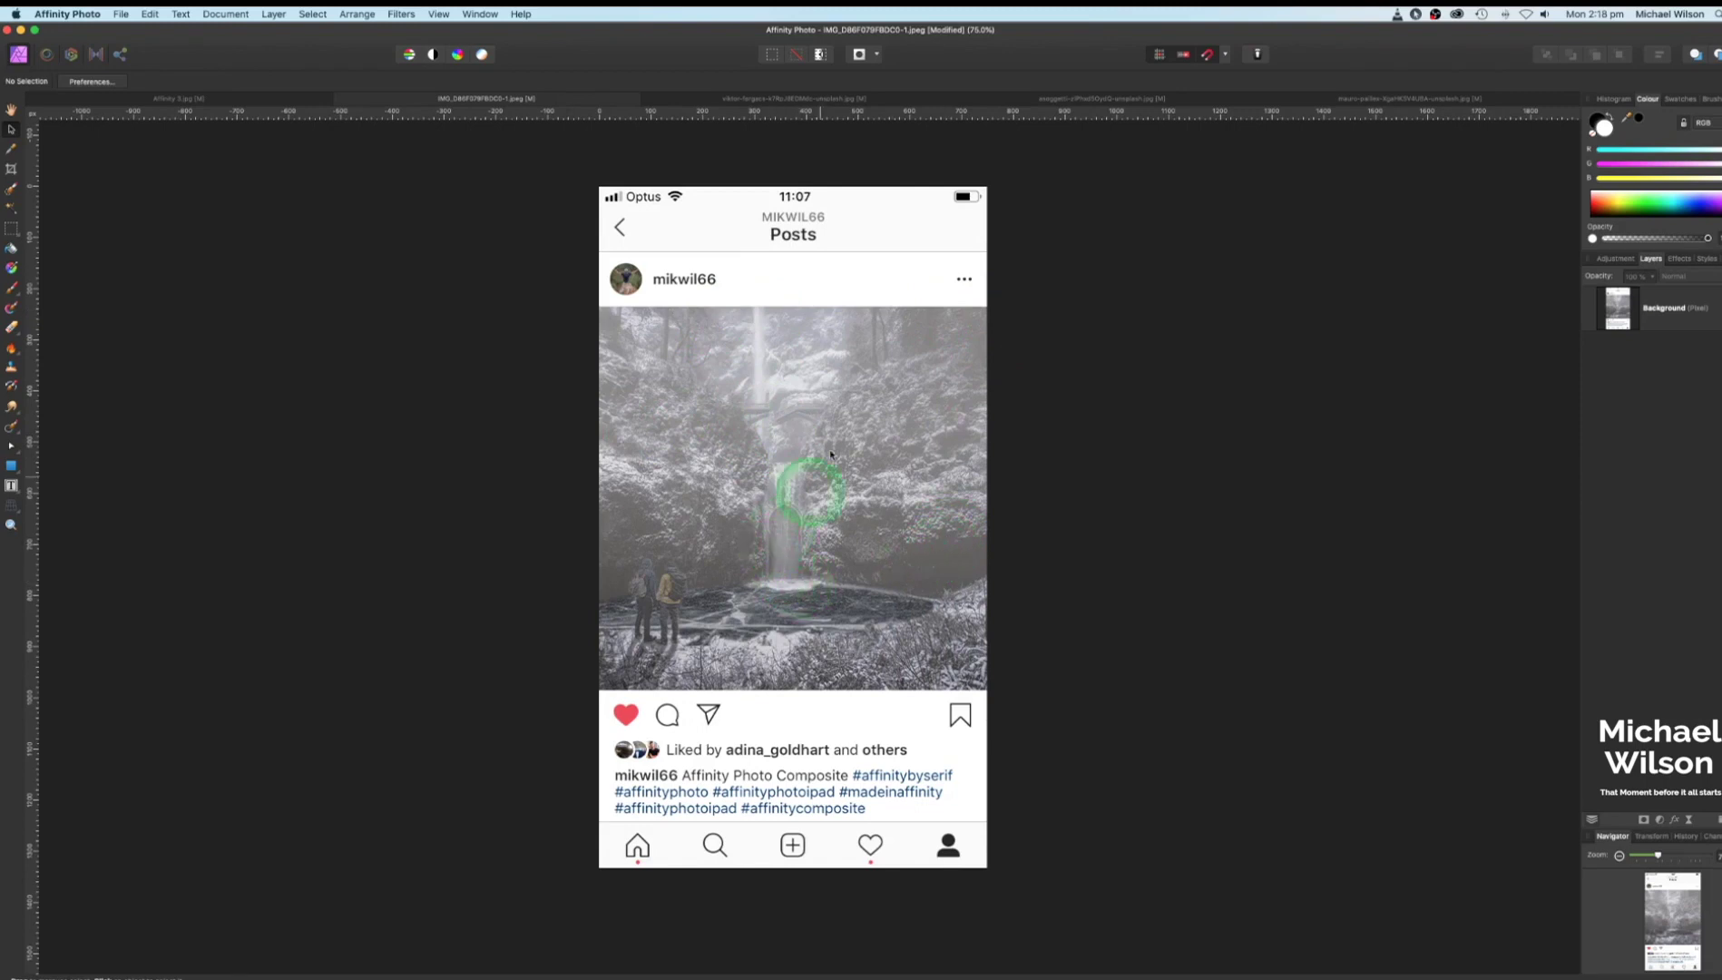
# Select the waterfall photo area of the Instagram post with a rectangular marquee, cut it out and deselect
pyautogui.click(12, 229)
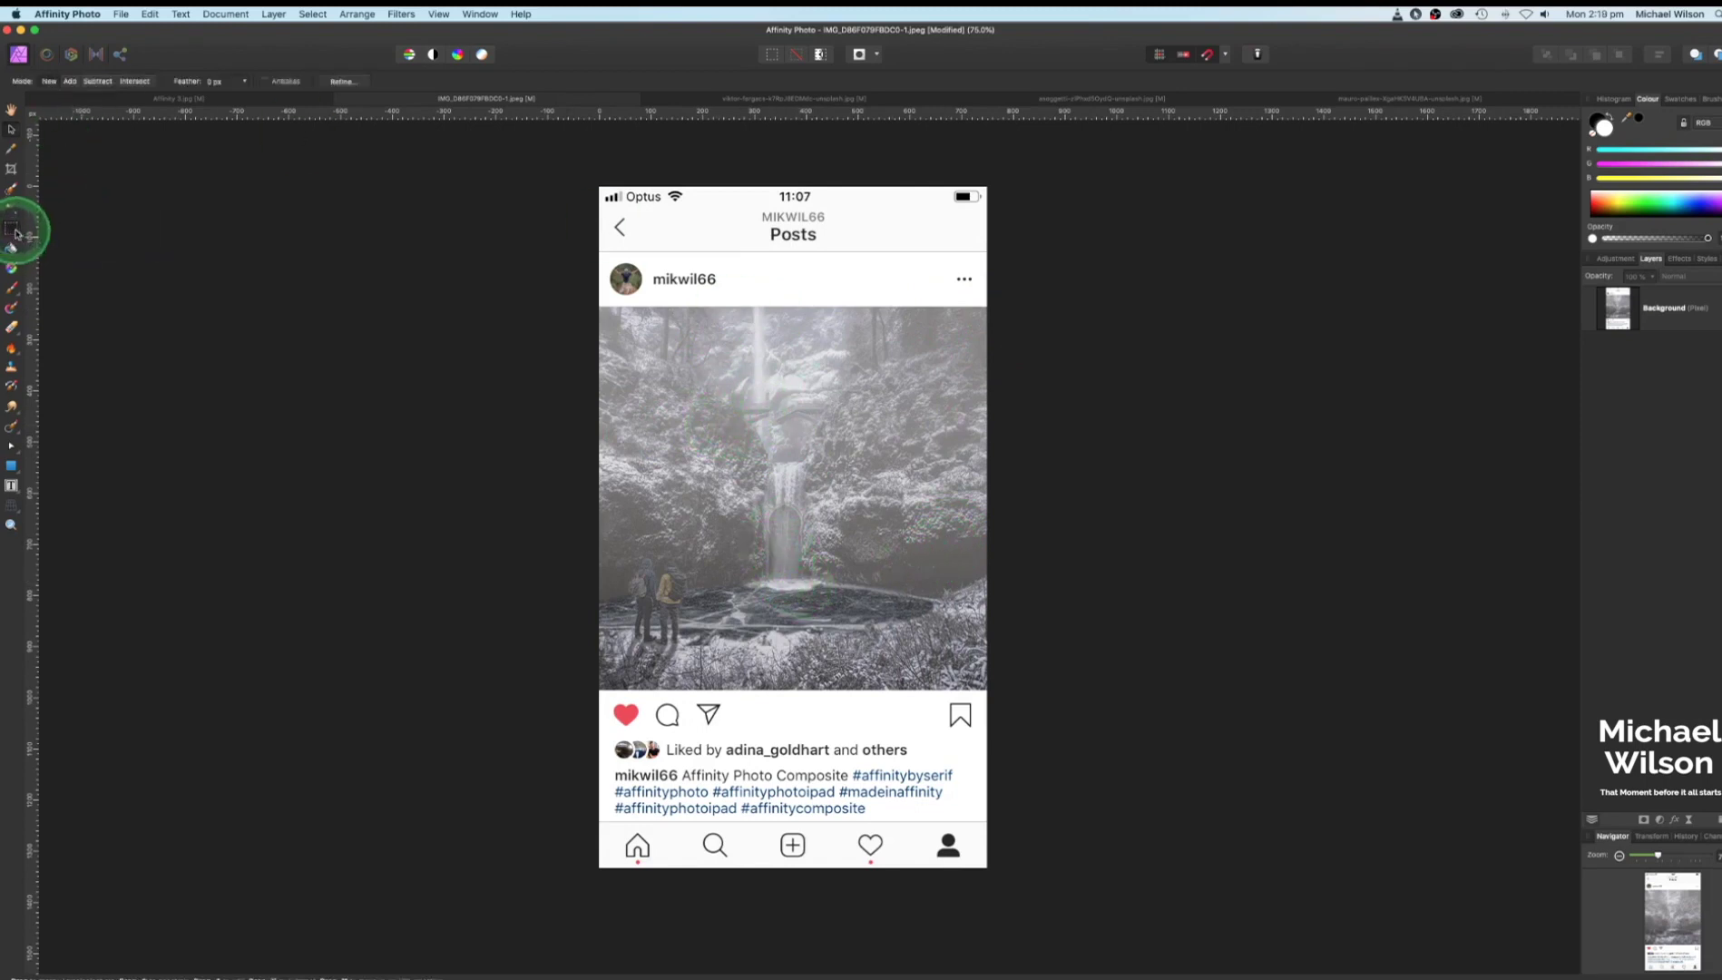
pyautogui.moveTo(640, 473); pyautogui.dragTo(953, 694)
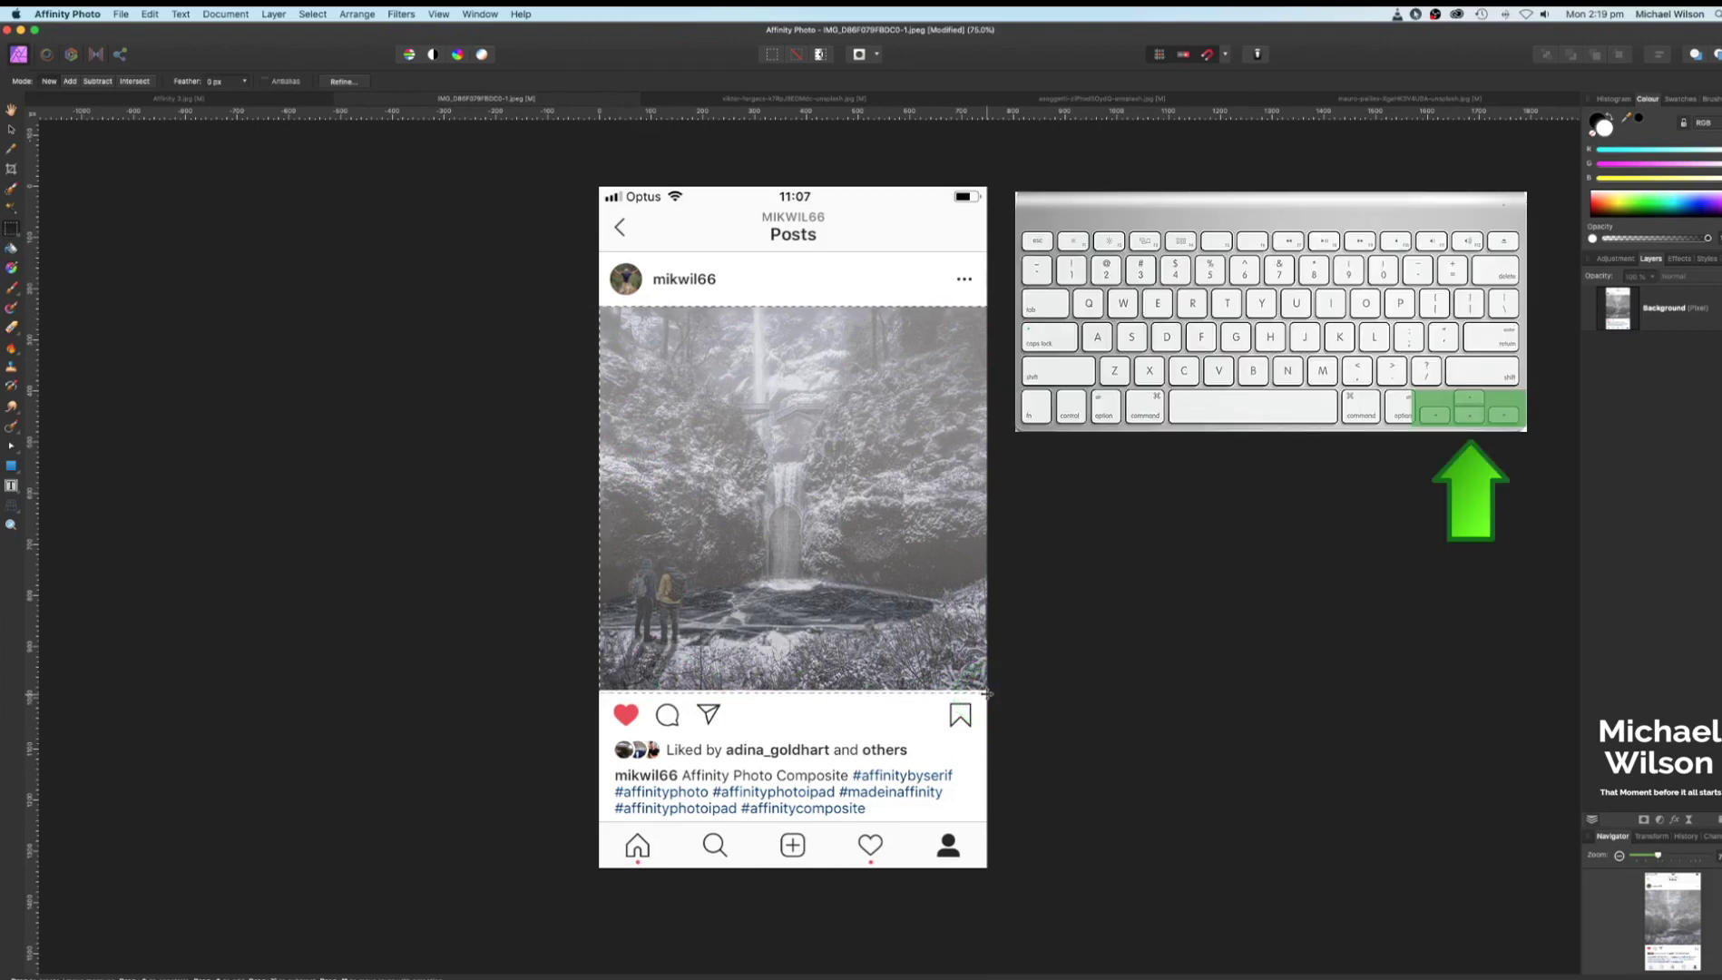
pyautogui.click(989, 694)
pyautogui.click(757, 451)
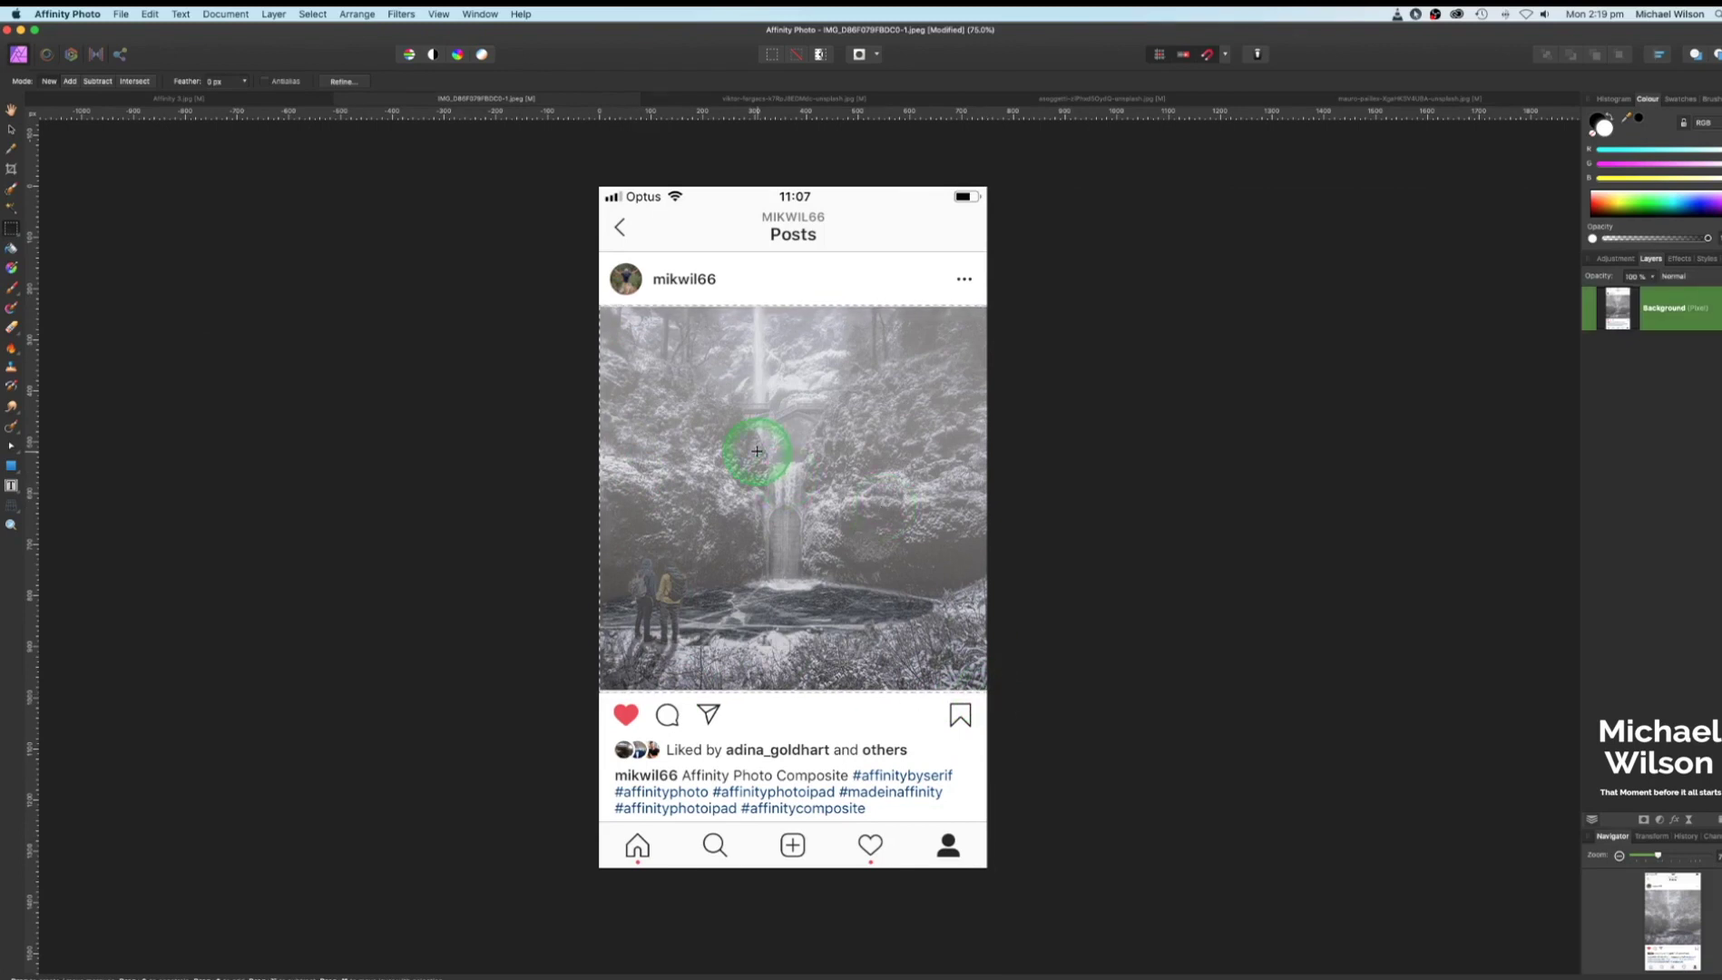
pyautogui.press('super+x')
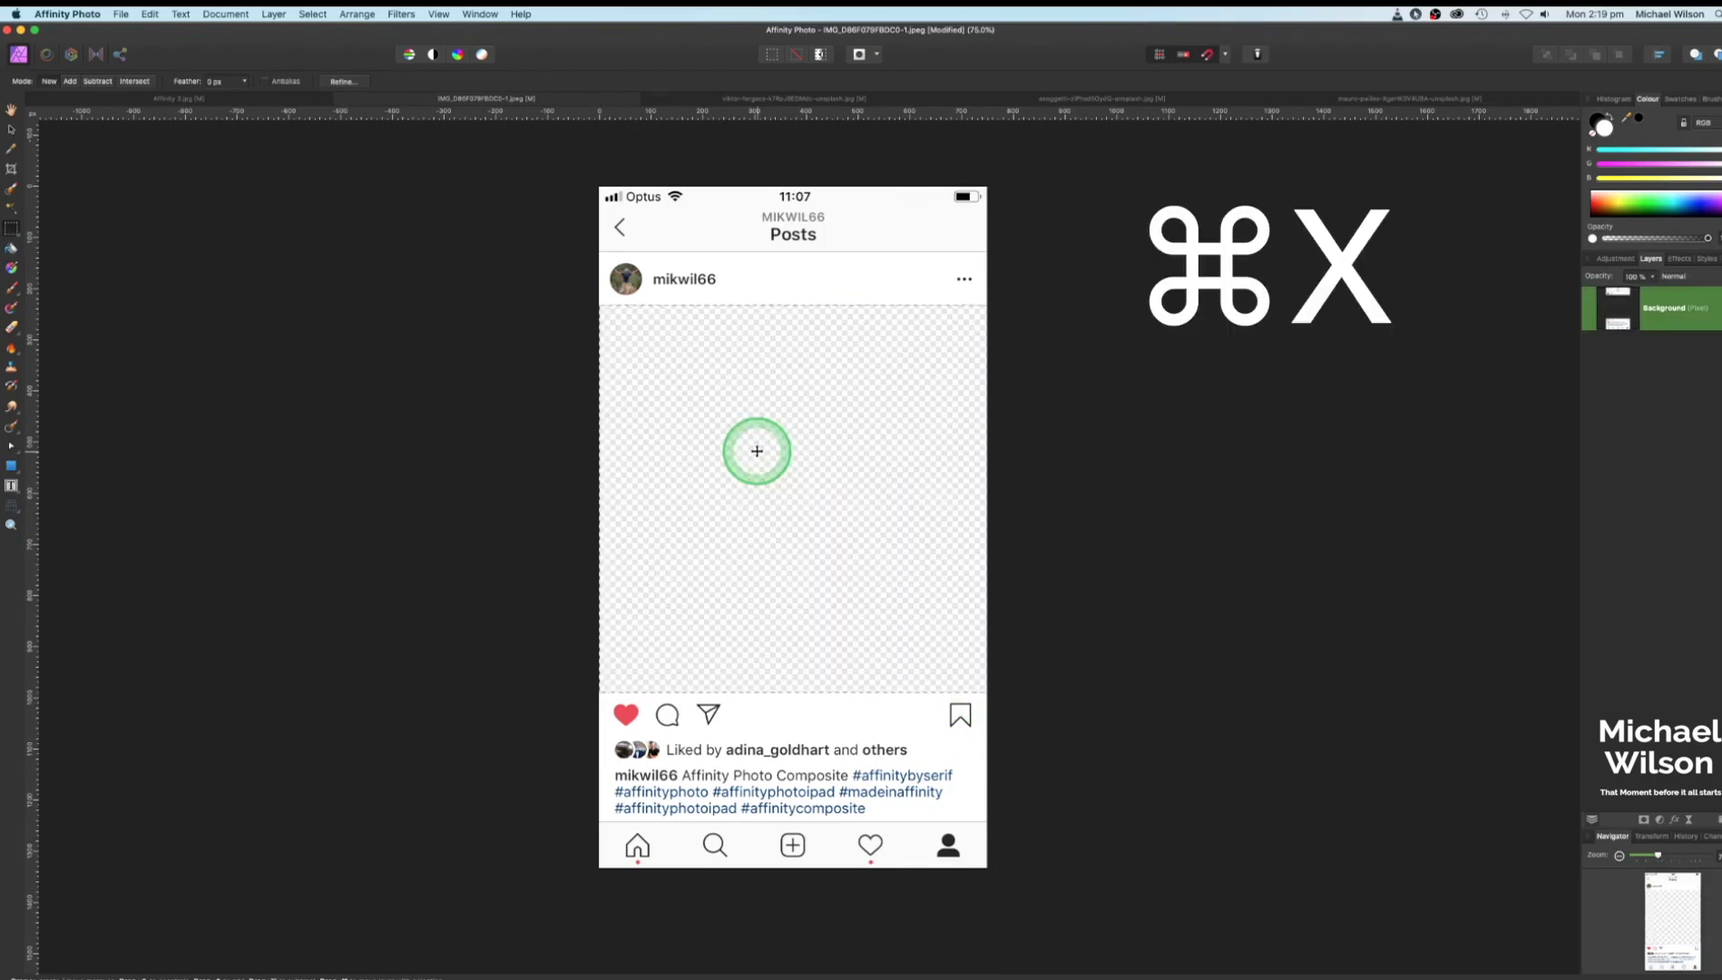
pyautogui.click(757, 451)
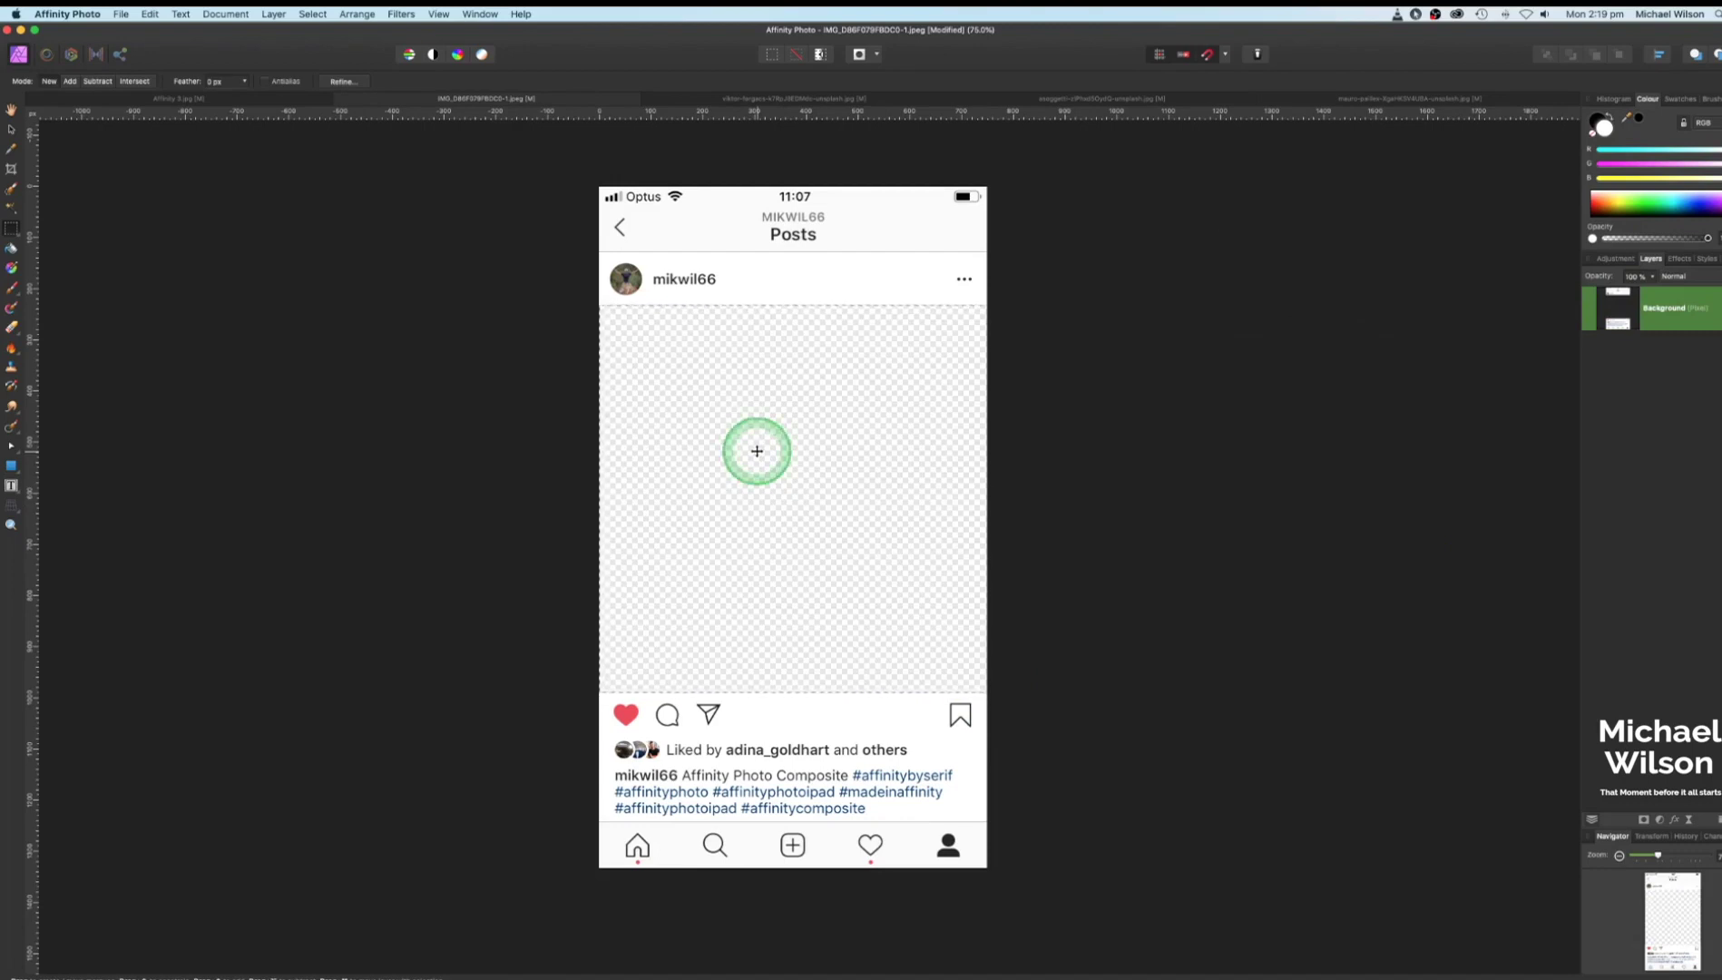
pyautogui.press('super+d')
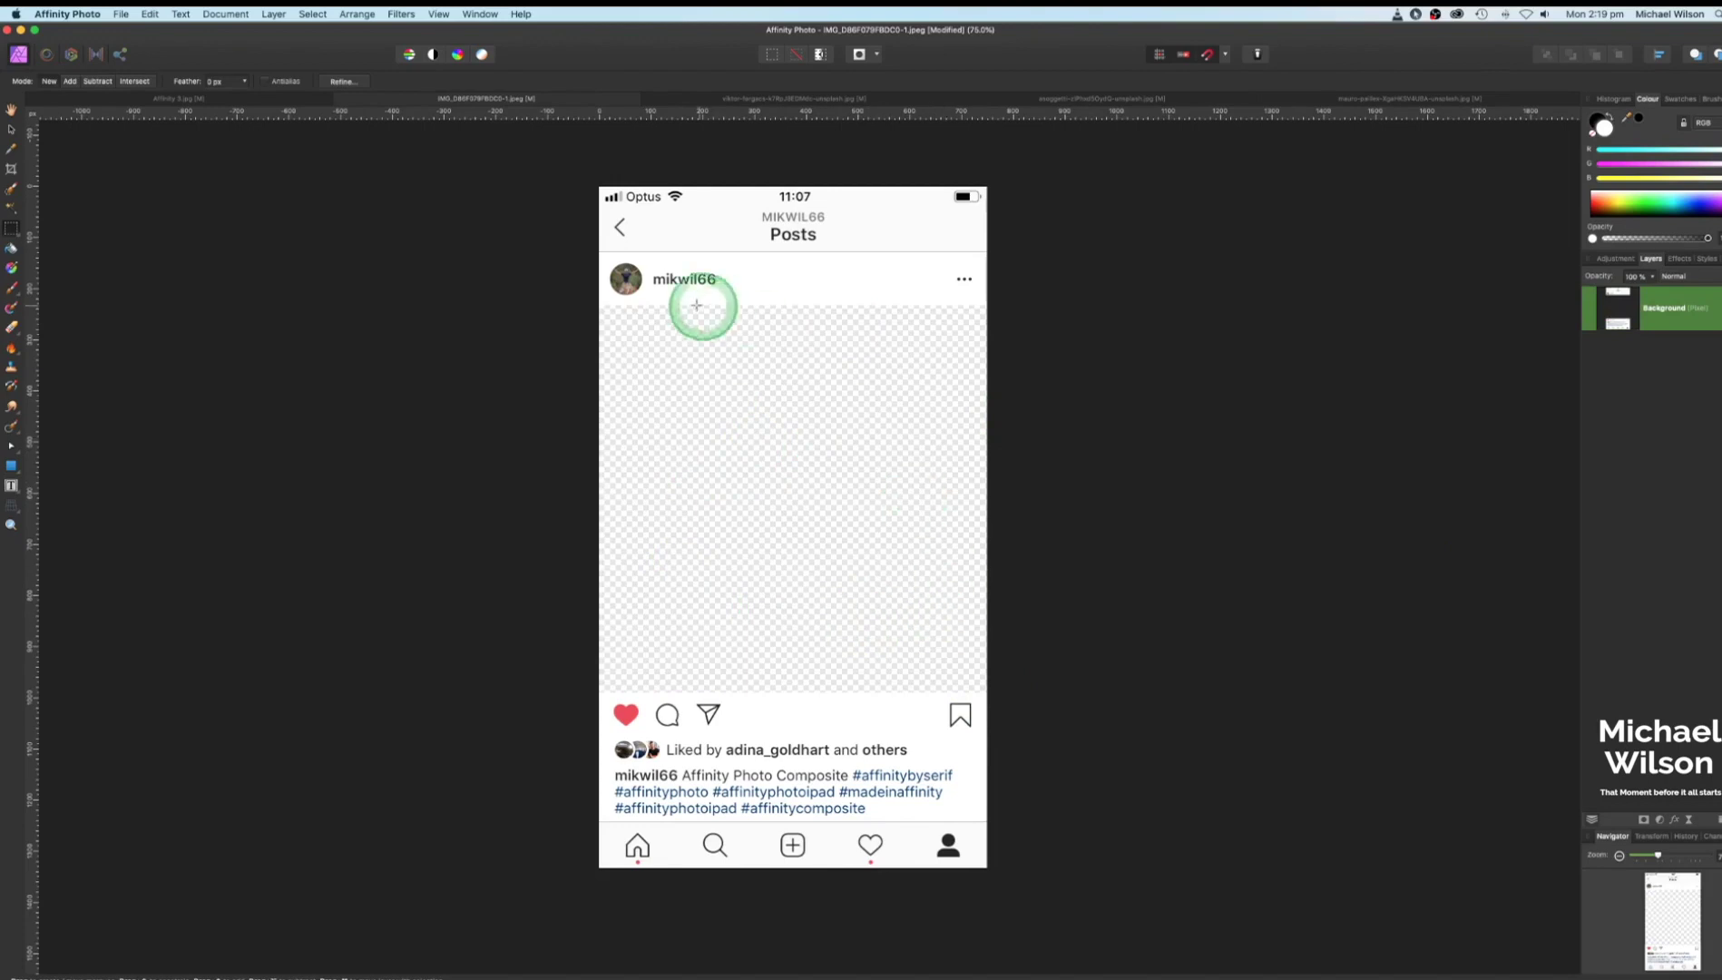
# Scale down the seated woman's photo in its own document and copy it
pyautogui.click(912, 99)
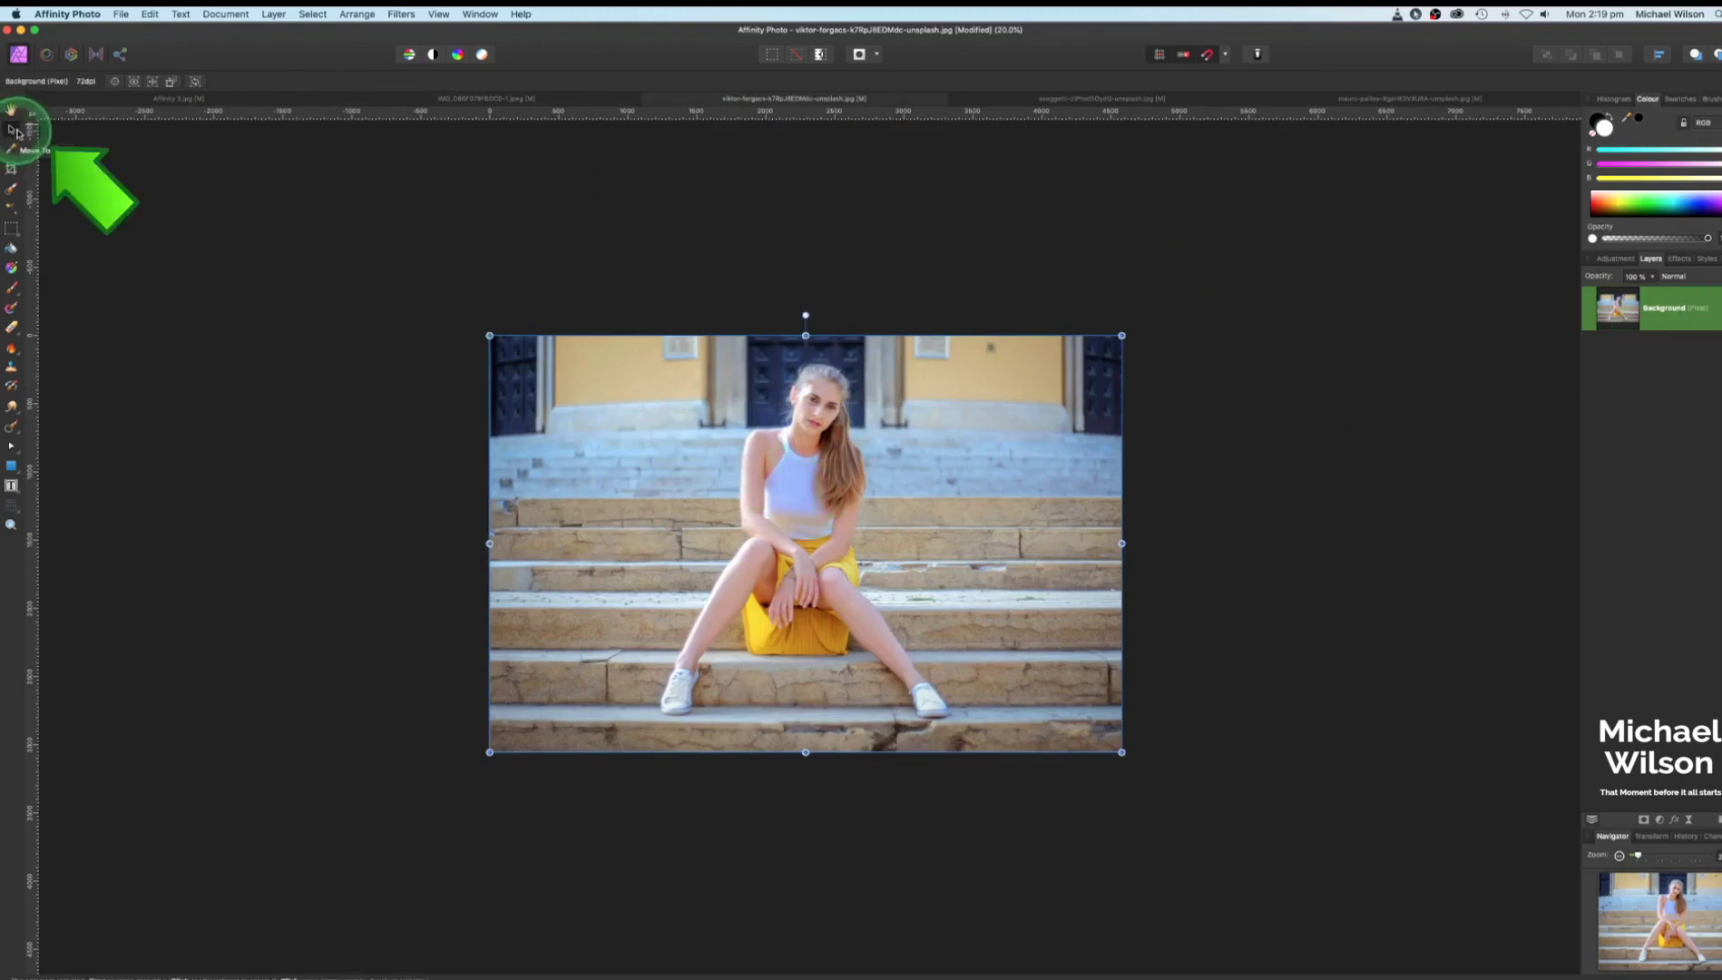
pyautogui.moveTo(489, 336); pyautogui.dragTo(786, 503)
pyautogui.moveTo(871, 542); pyautogui.dragTo(815, 501)
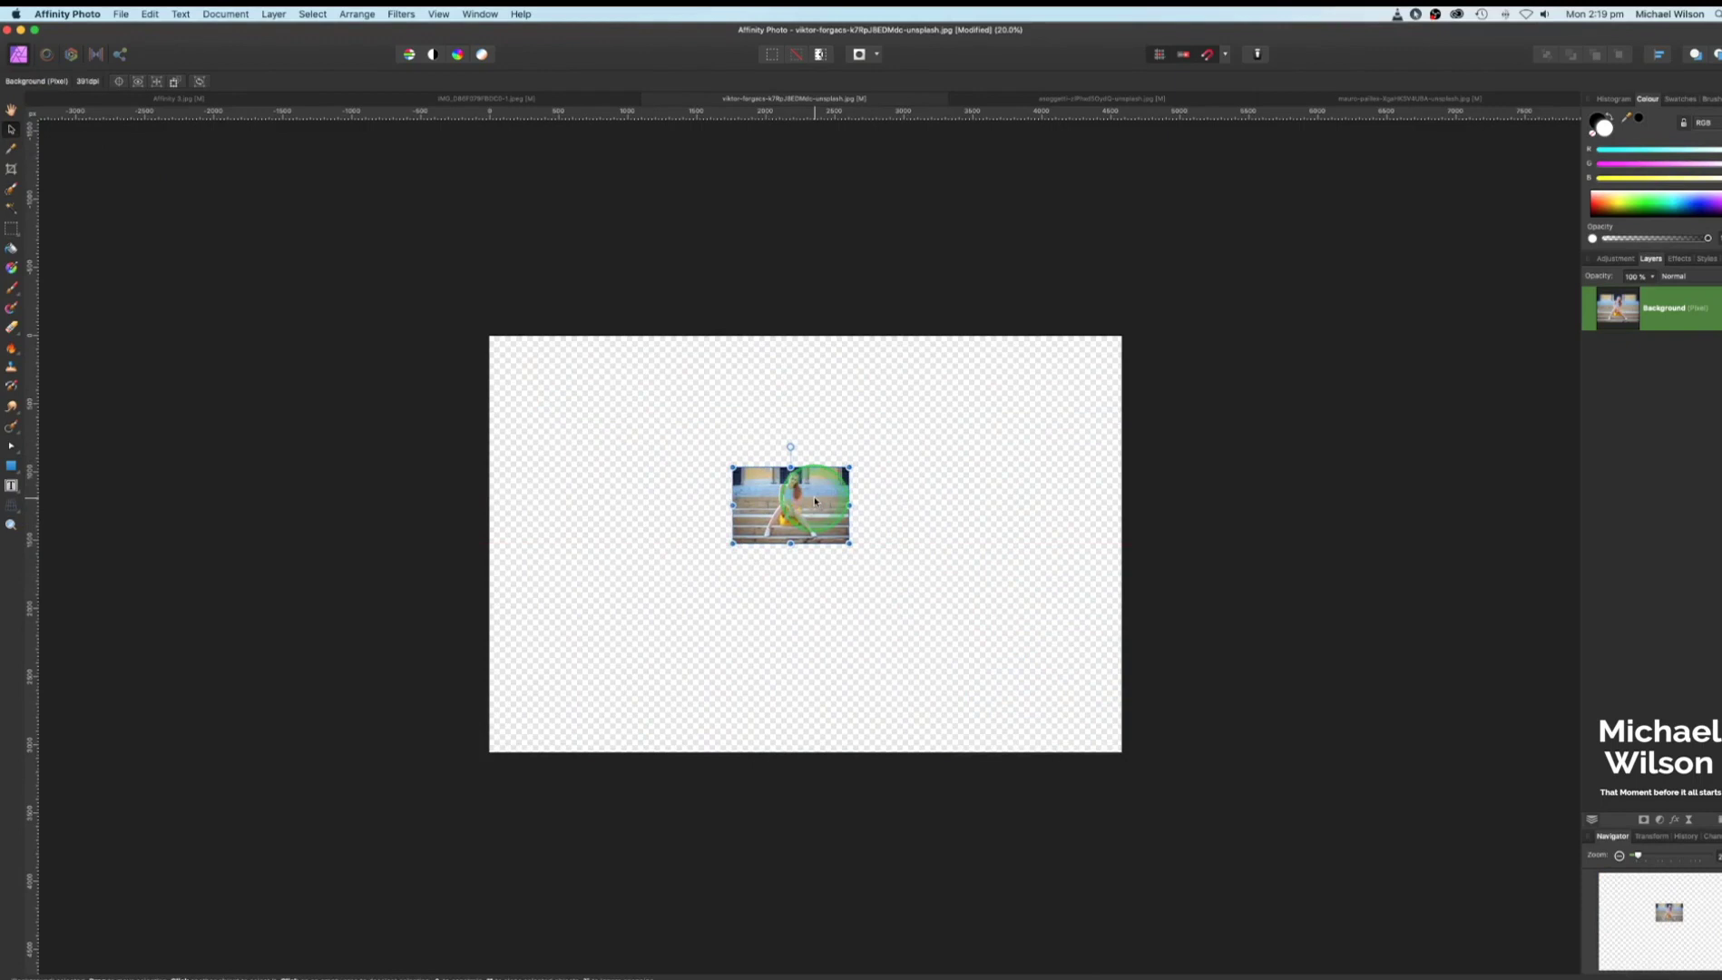
pyautogui.press('super+c')
# Paste the woman's photo into the Instagram post document and move it up to the upper edge of the empty photo area
pyautogui.click(563, 98)
pyautogui.press('m')
pyautogui.click(633, 381)
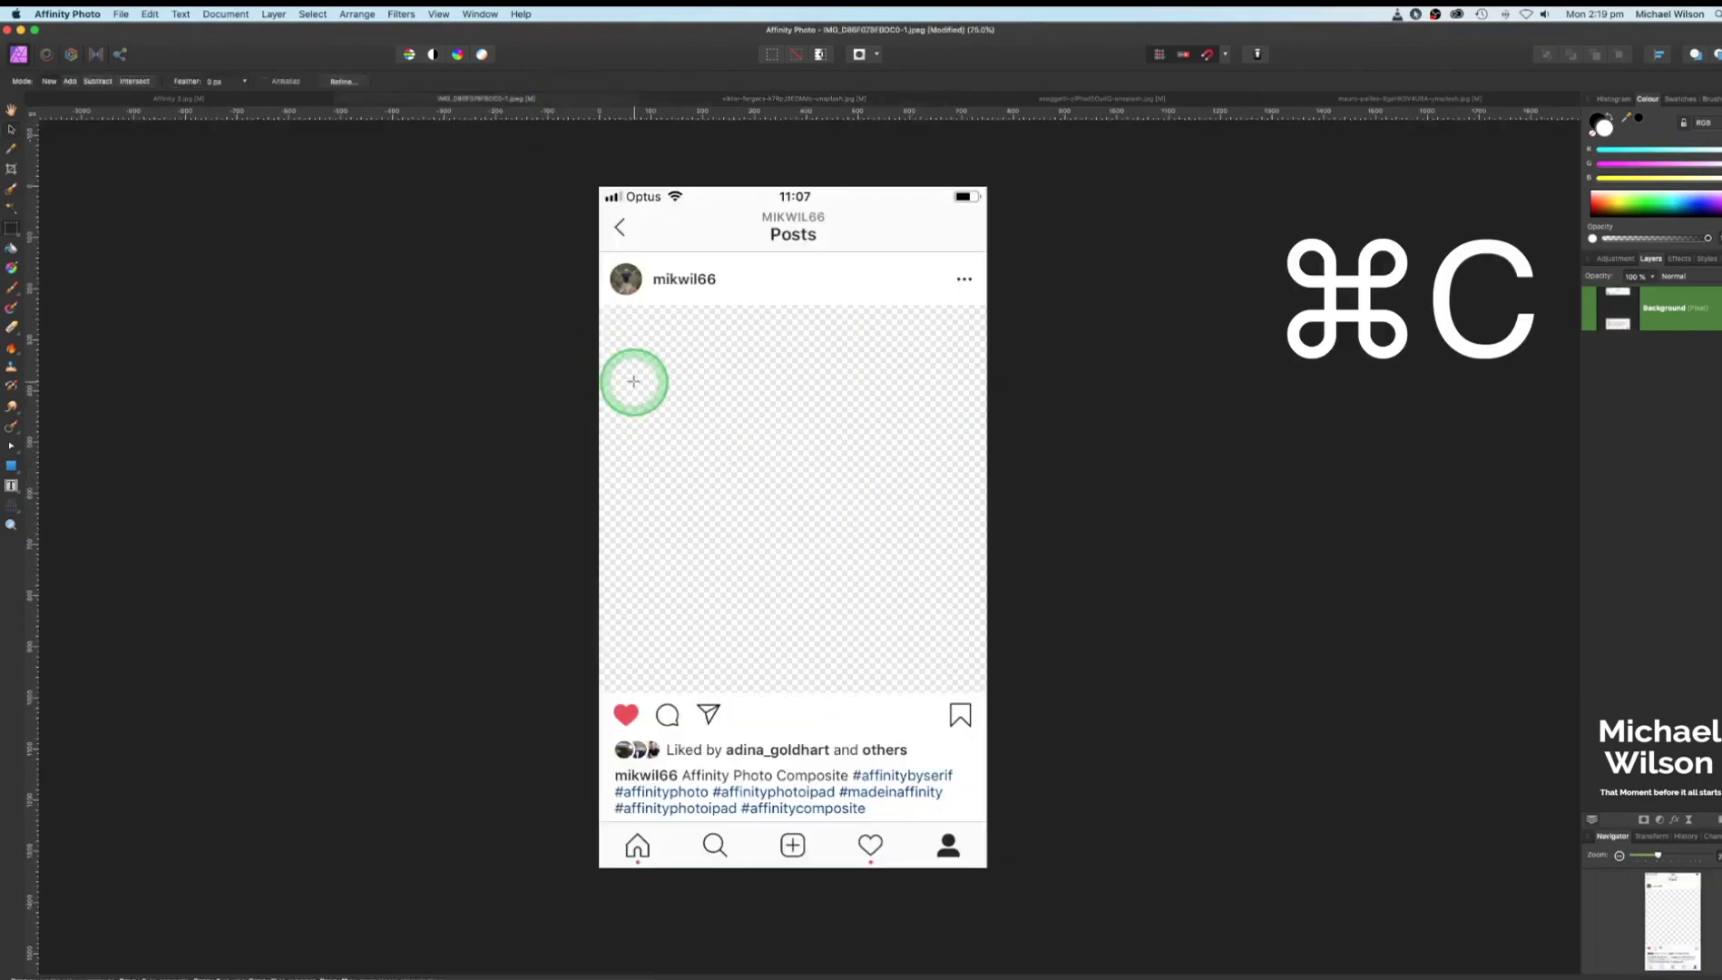
pyautogui.press('super+v')
pyautogui.click(18, 127)
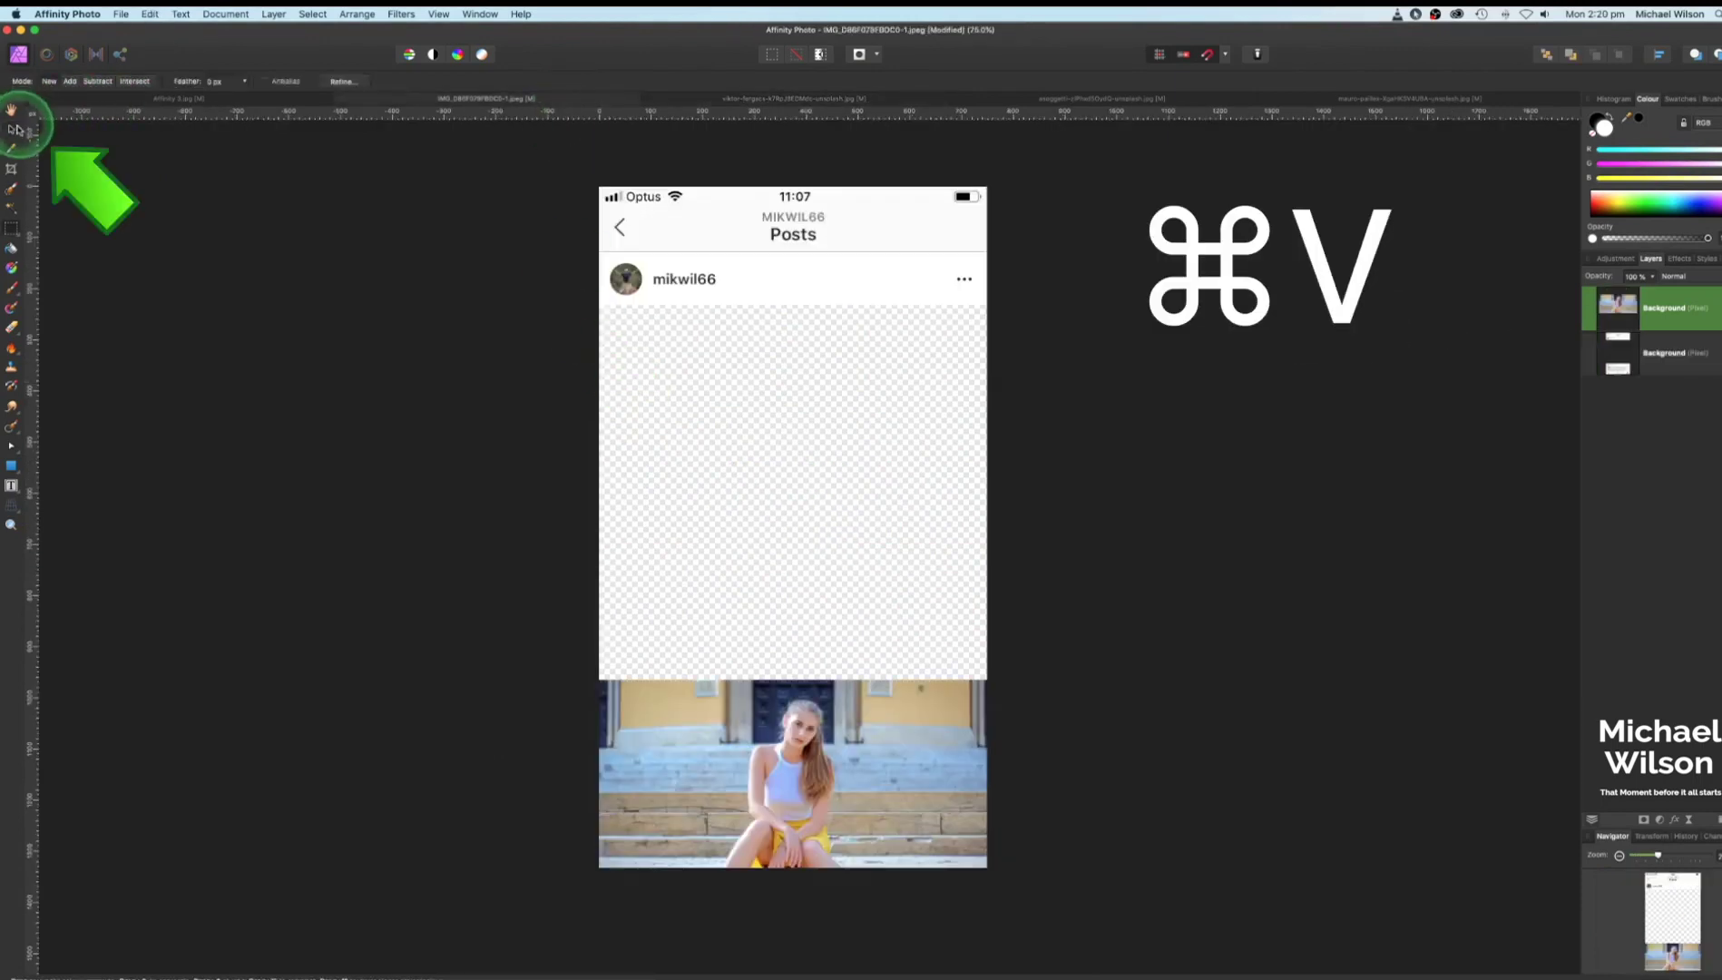
pyautogui.moveTo(803, 716); pyautogui.dragTo(801, 343)
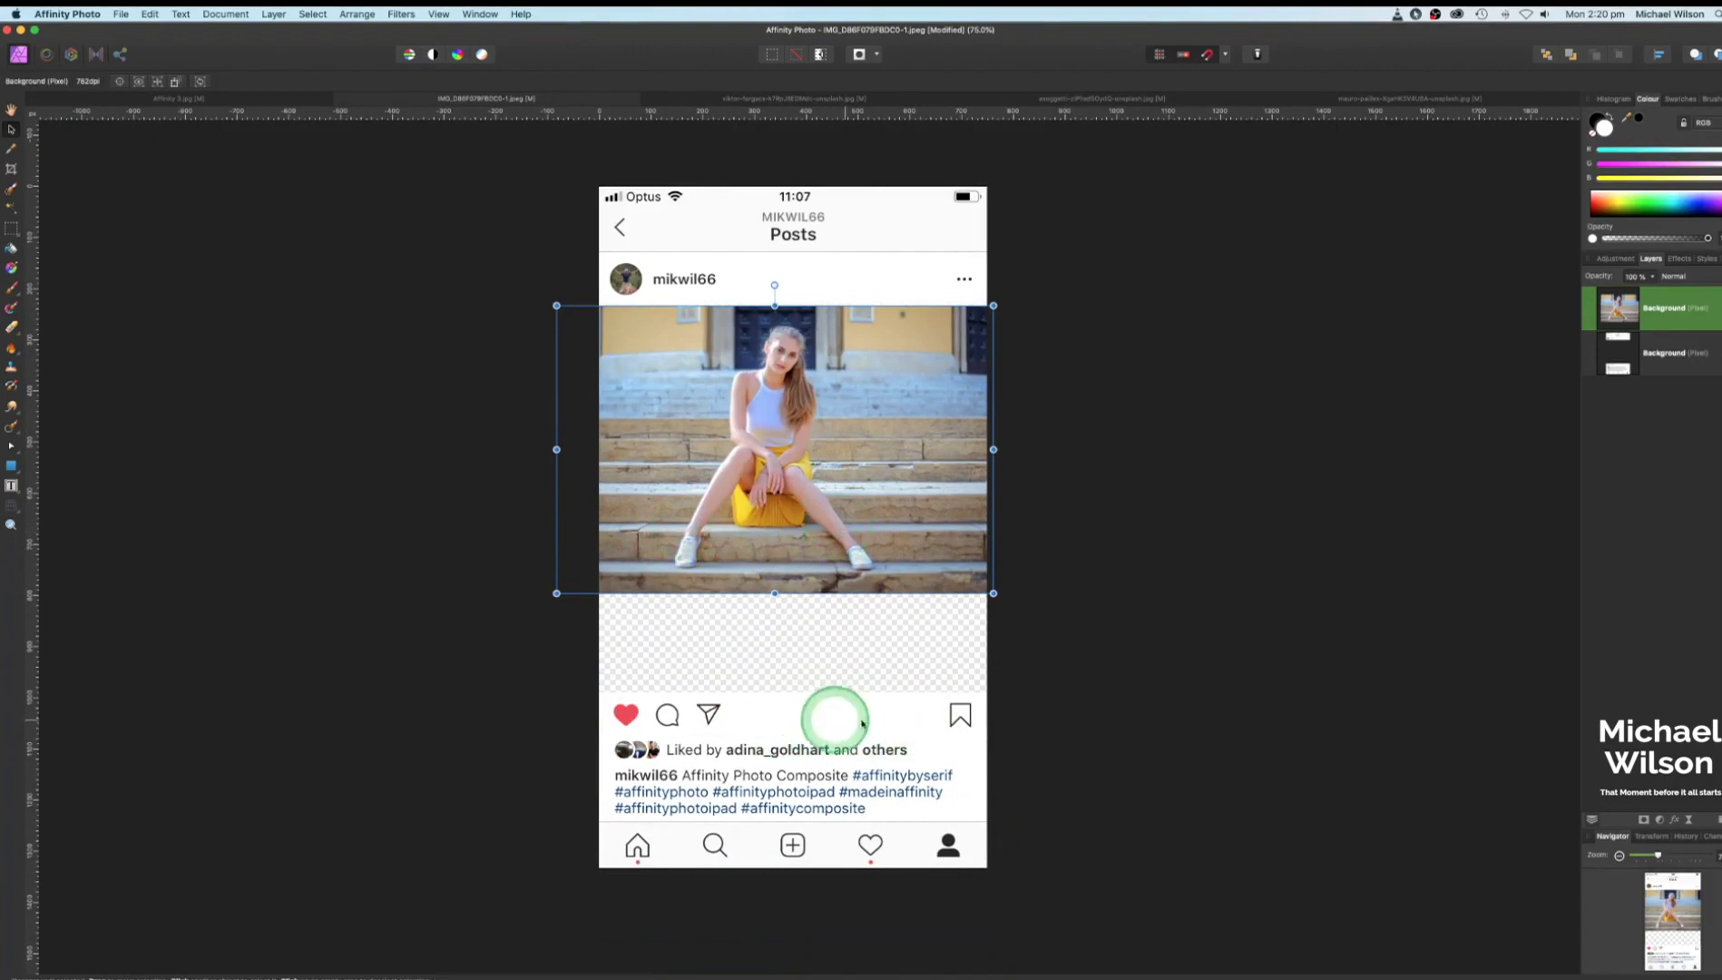
# Enlarge the pasted photo well past the post's photo area and lower its layer opacity to about 50%
pyautogui.moveTo(556, 594); pyautogui.dragTo(308, 756)
pyautogui.moveTo(993, 756); pyautogui.dragTo(1229, 912)
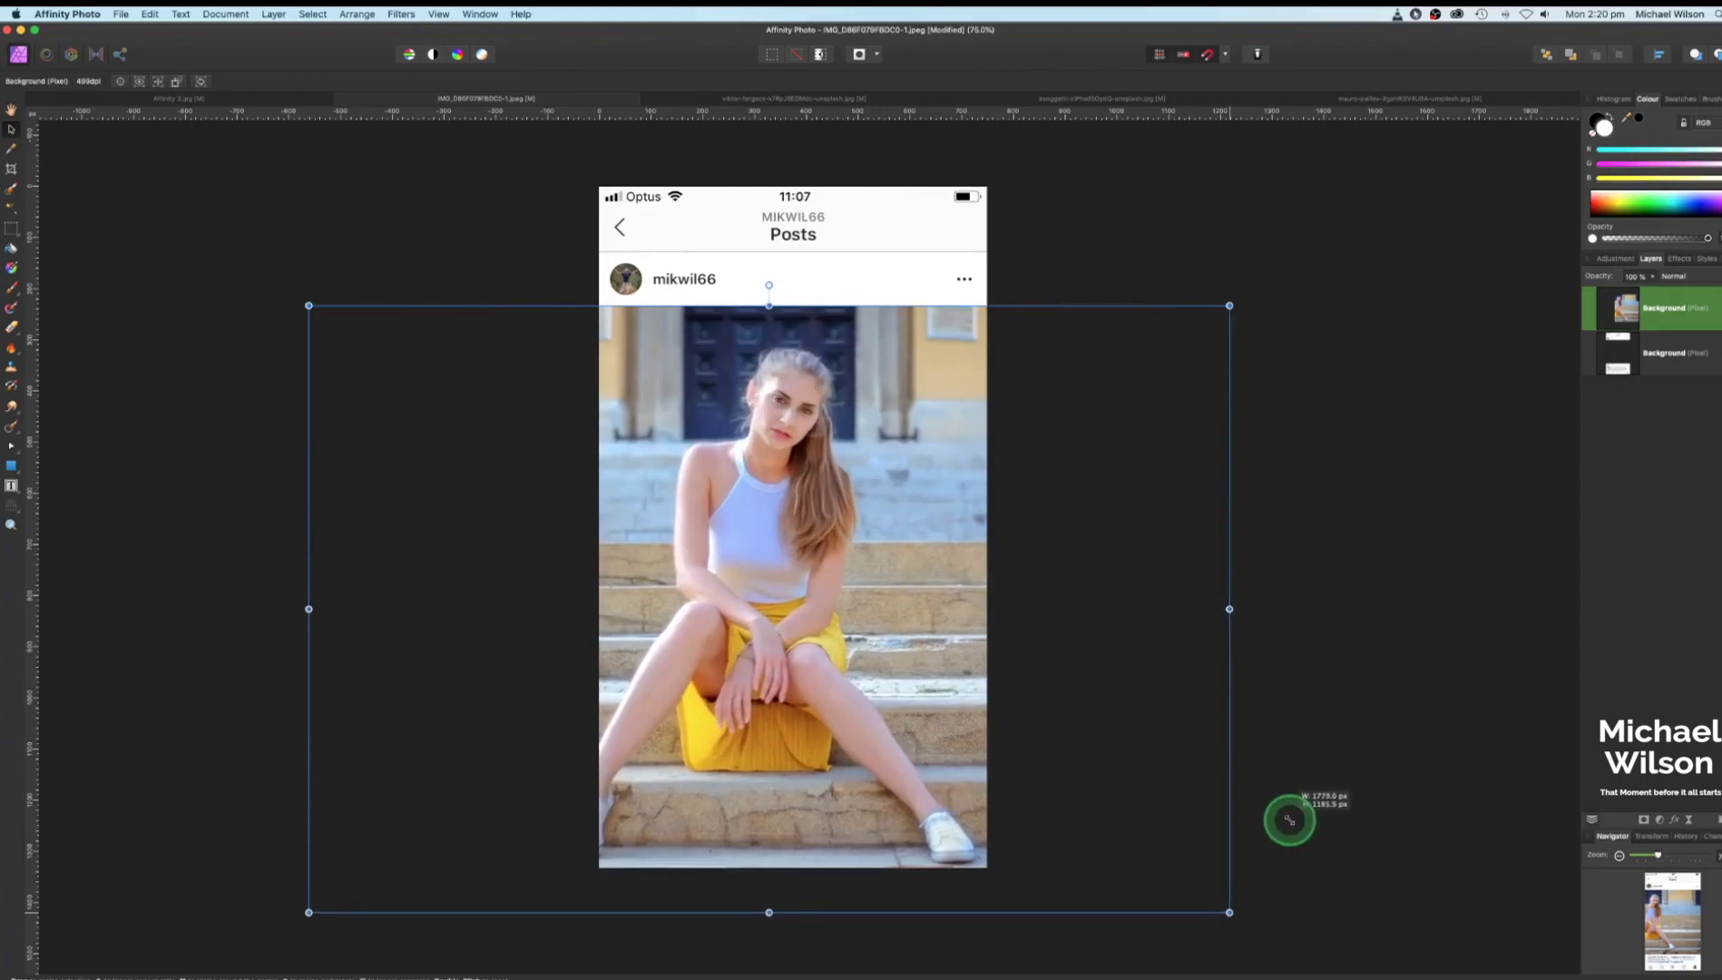
pyautogui.click(1653, 279)
pyautogui.moveTo(1650, 290); pyautogui.dragTo(1597, 301)
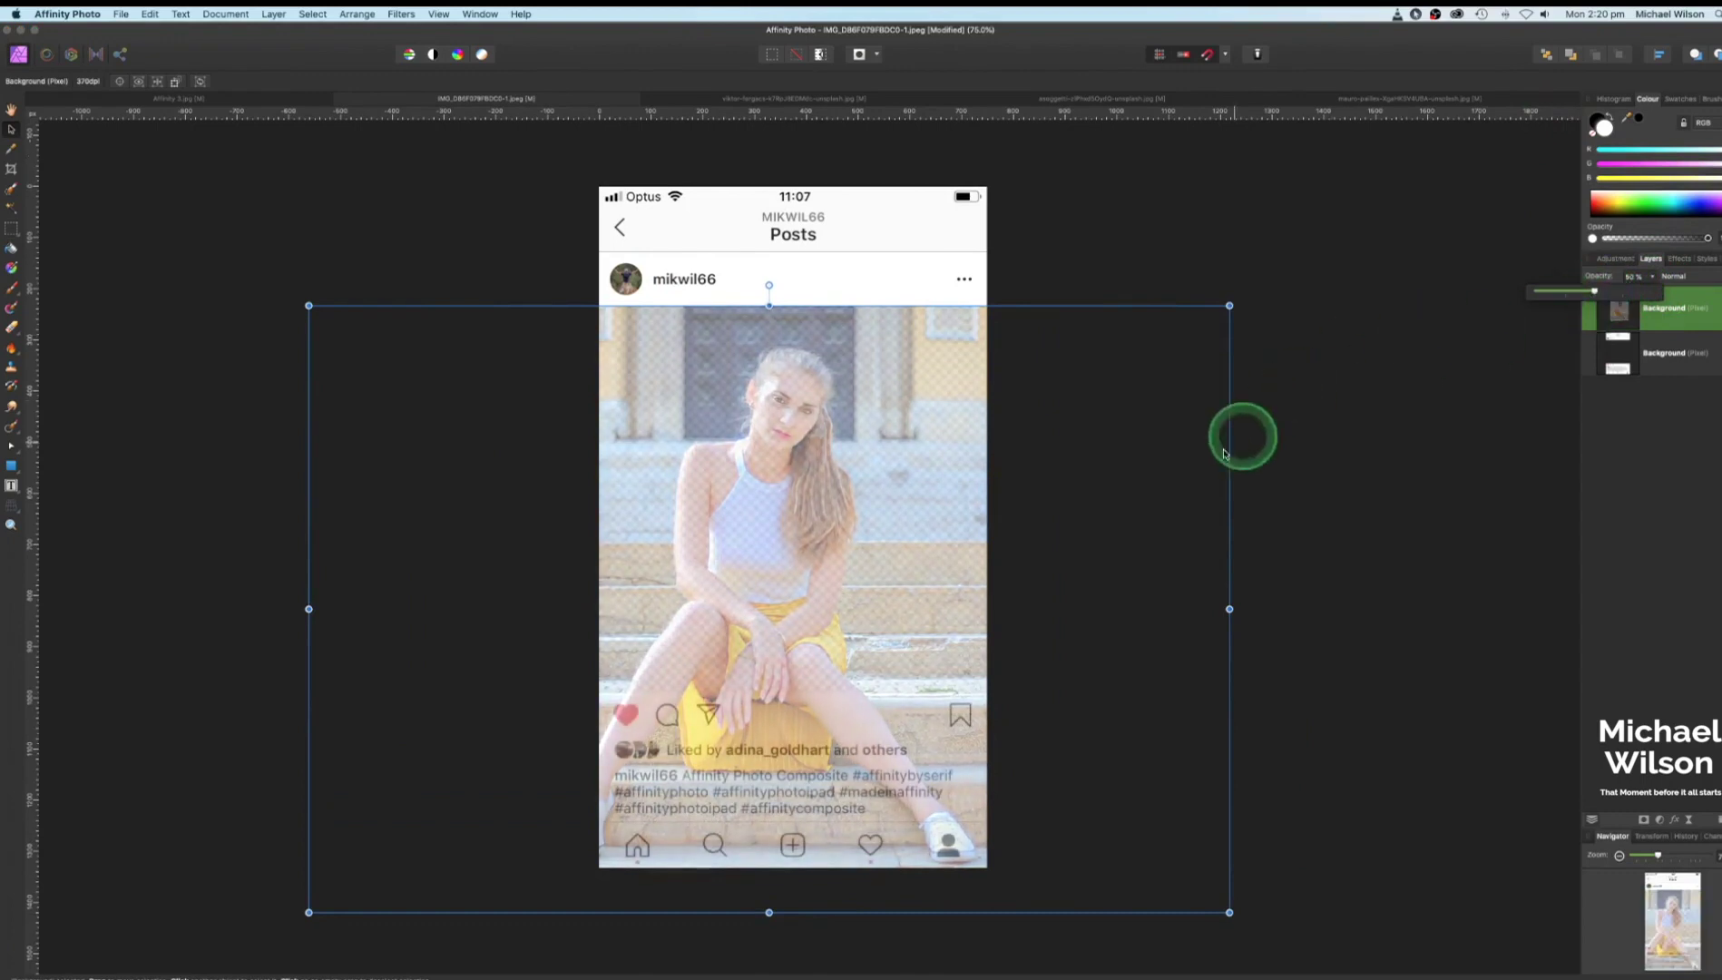
# Scale the photo down and reposition it so the woman fills the frame and her shoes overlap the caption area
pyautogui.moveTo(1157, 483); pyautogui.dragTo(1158, 475)
pyautogui.moveTo(1231, 296); pyautogui.dragTo(1184, 376)
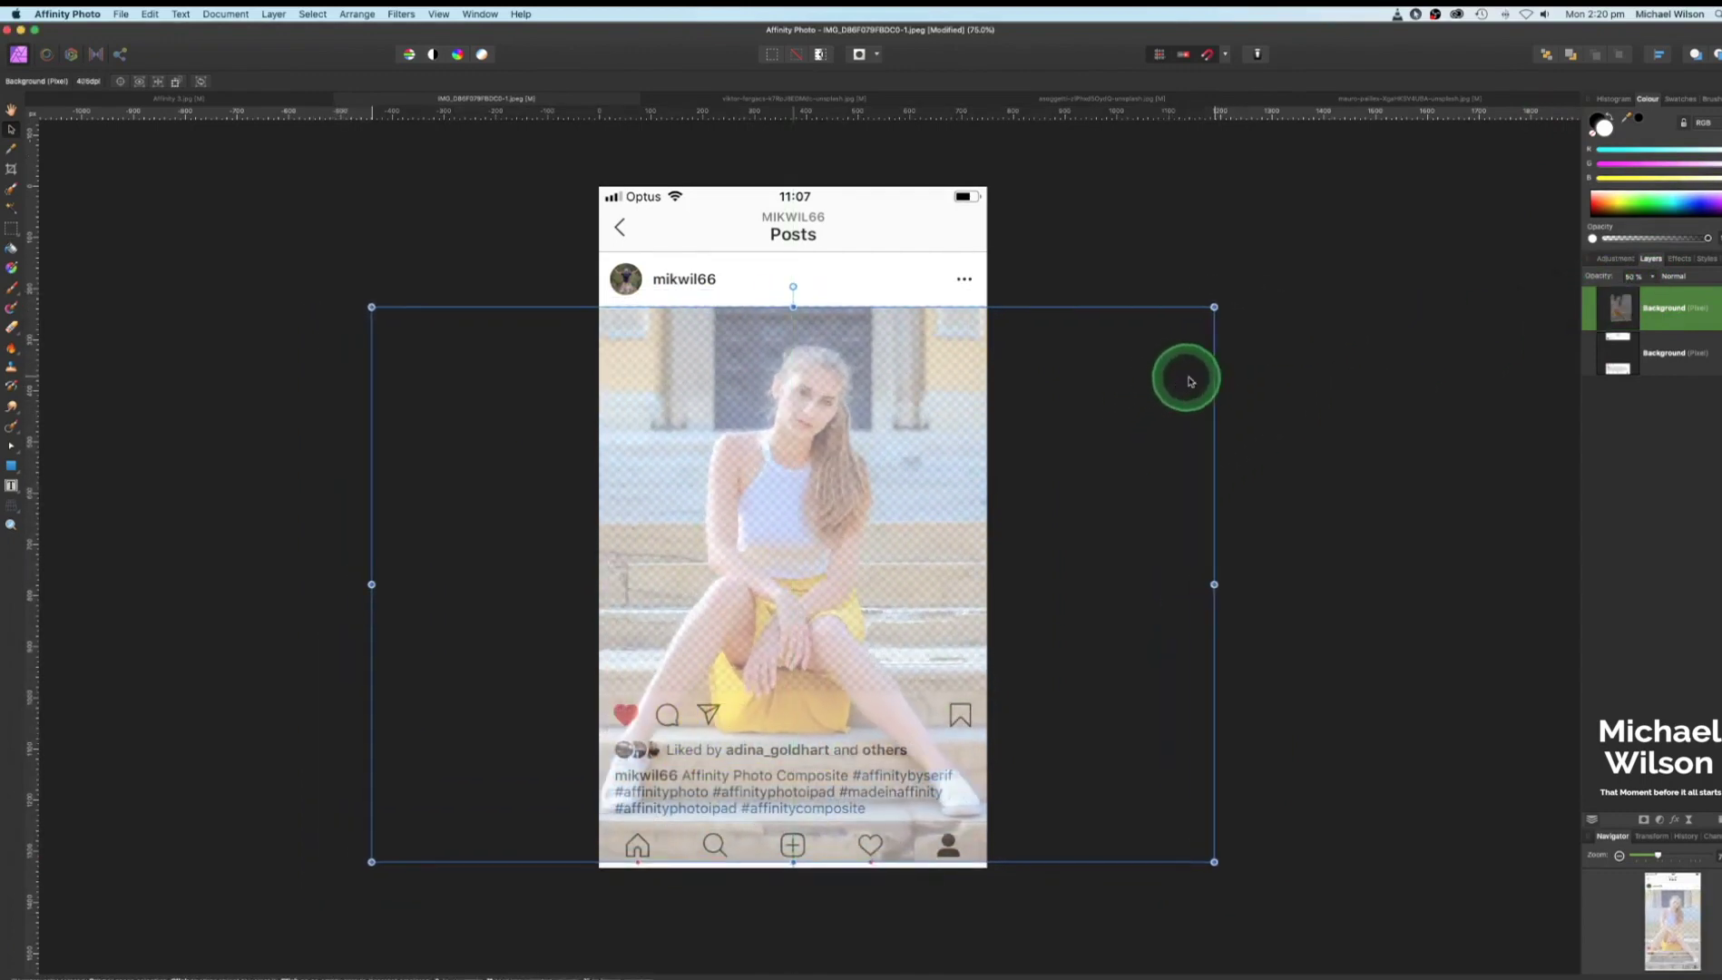
pyautogui.moveTo(1214, 308); pyautogui.dragTo(1158, 363)
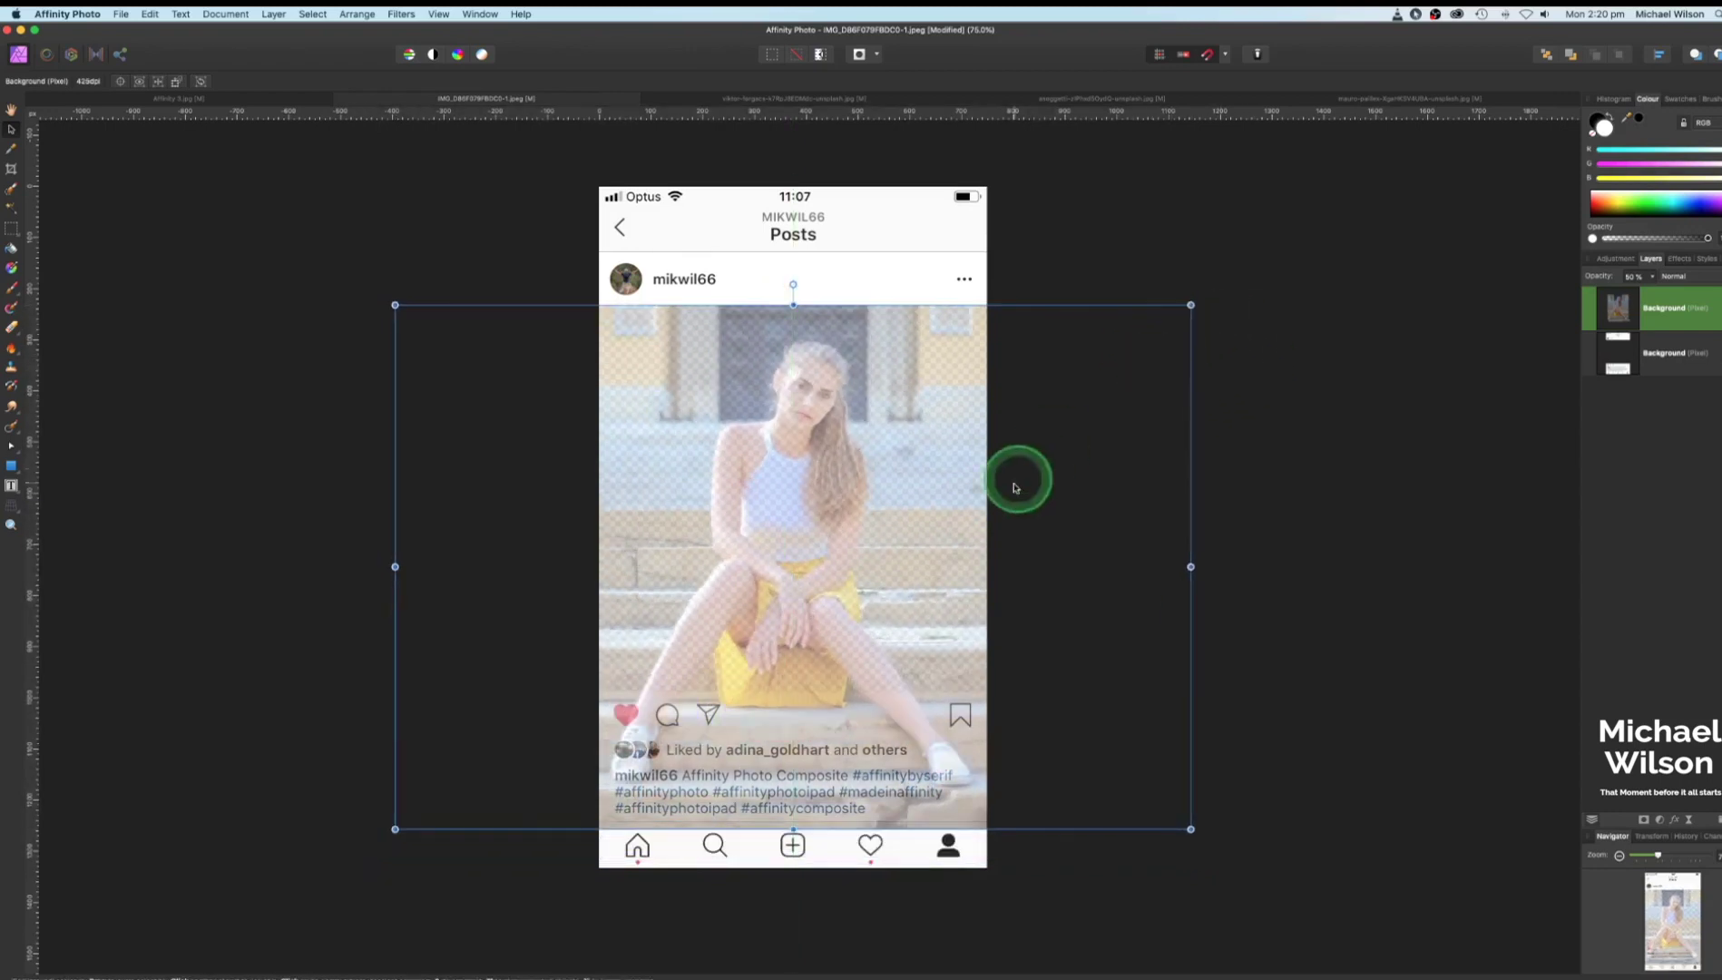
pyautogui.click(1376, 423)
# Duplicate the woman's photo layer and place one copy beneath the Instagram post layer
pyautogui.click(1663, 316)
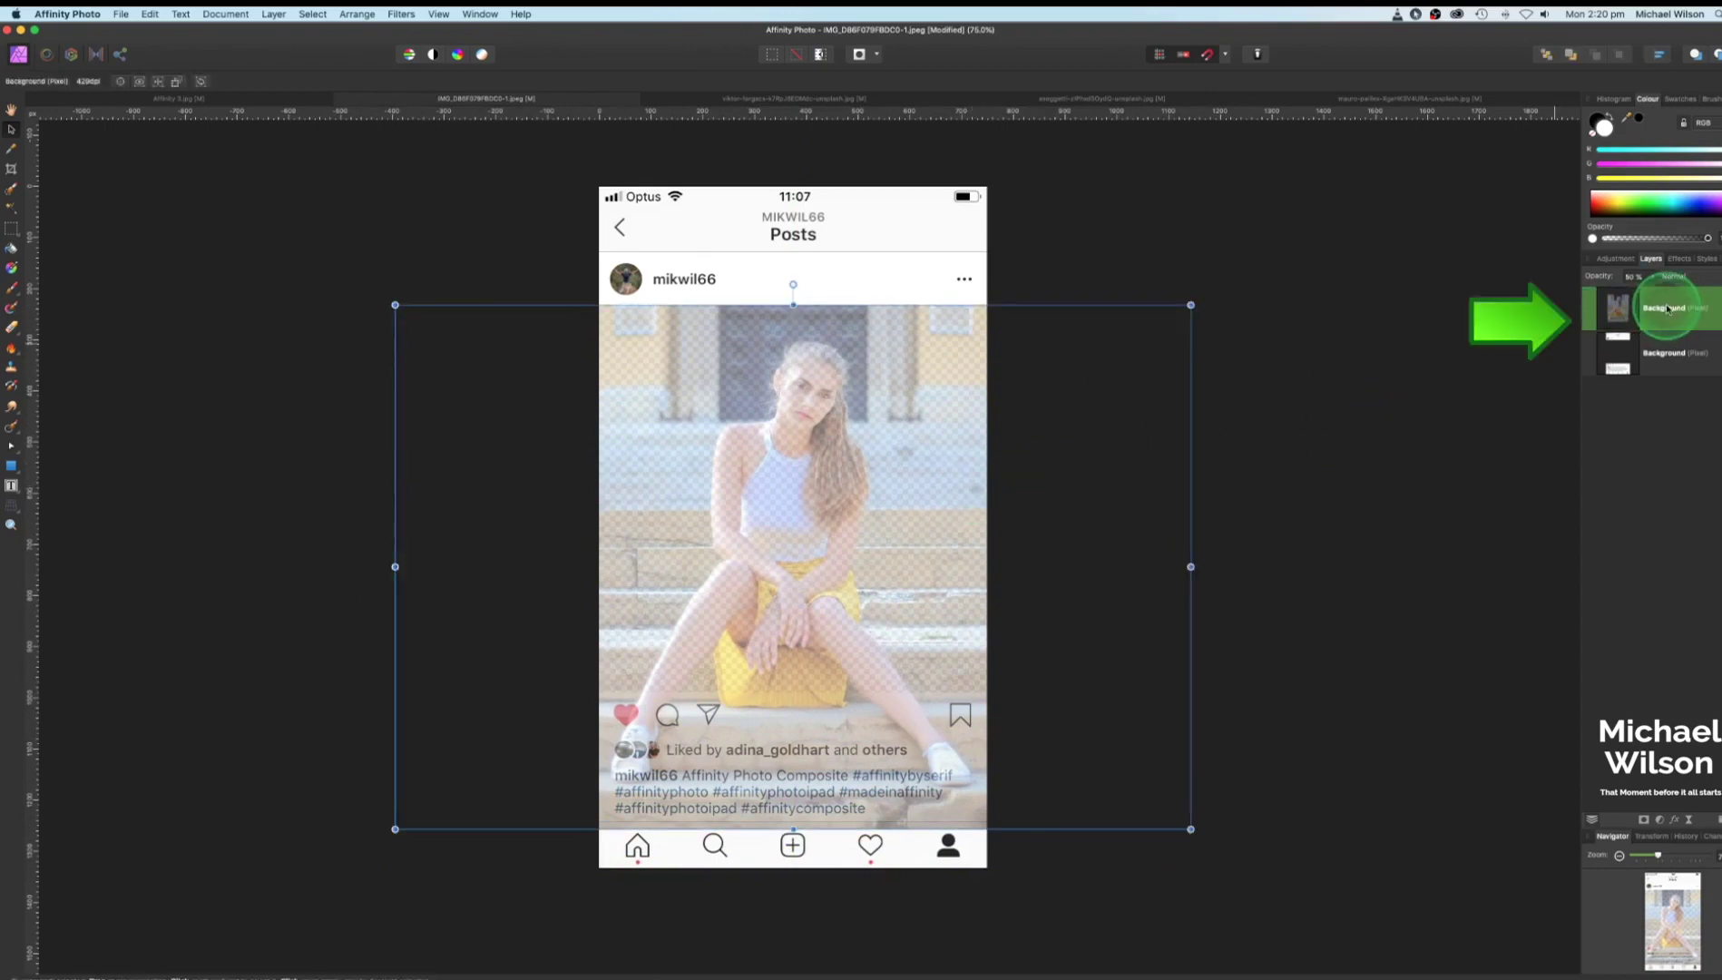
pyautogui.press('super+j')
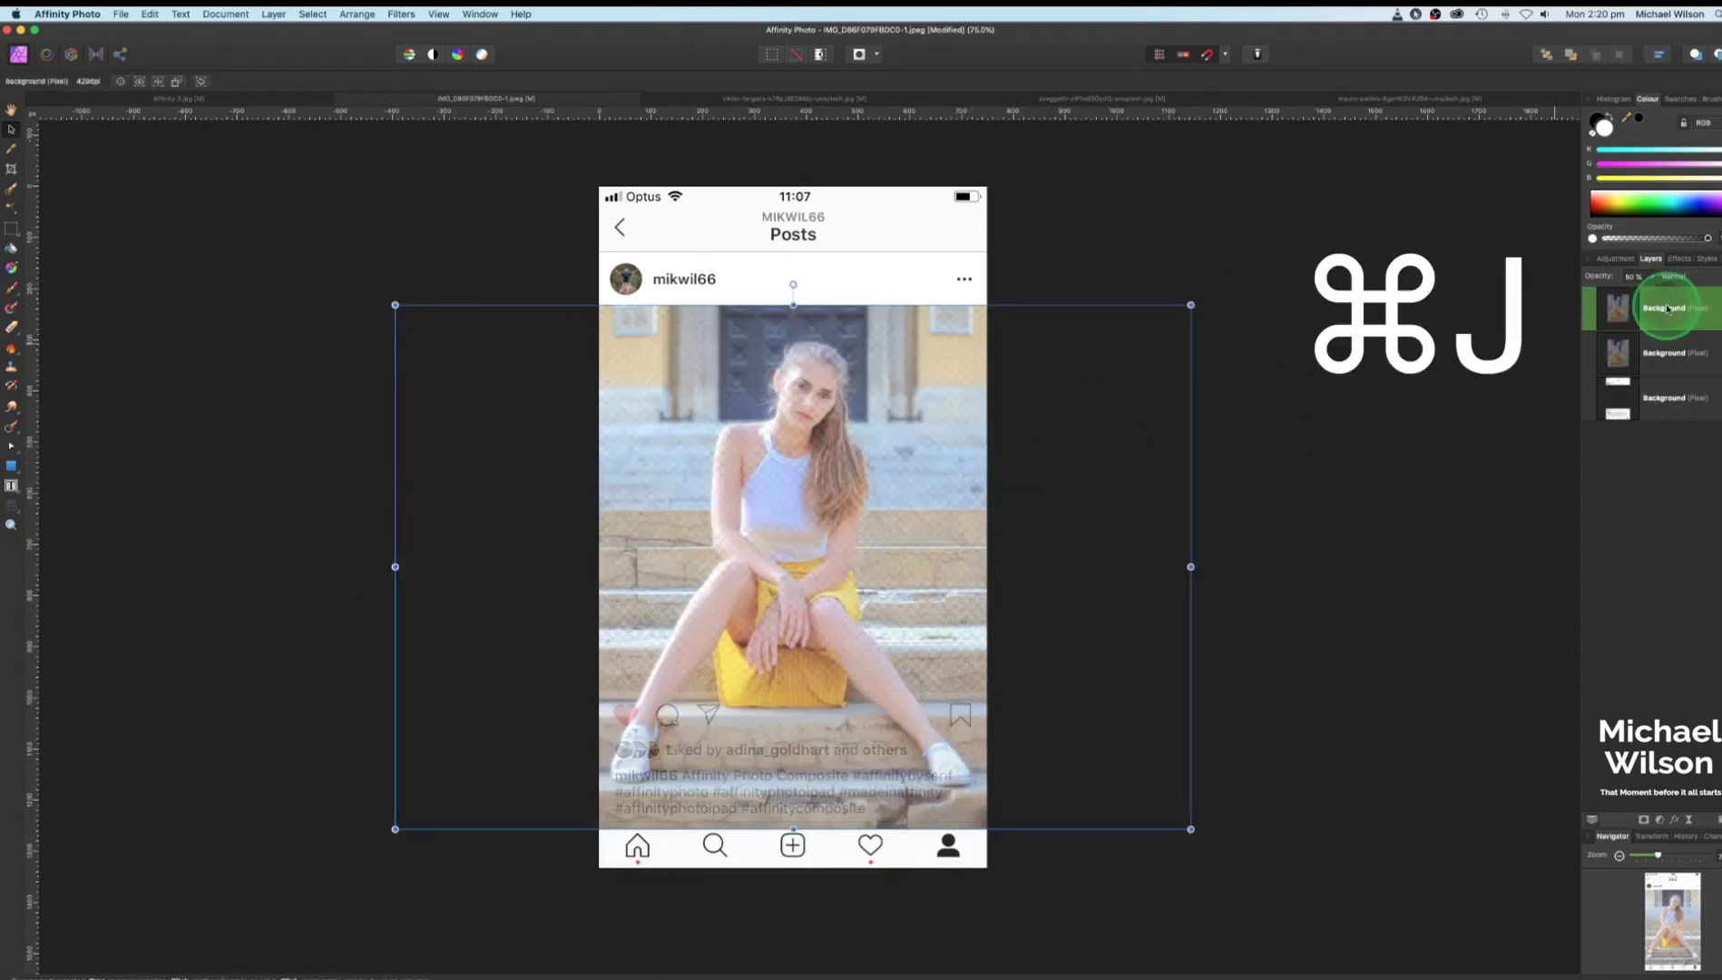
pyautogui.moveTo(1666, 311); pyautogui.dragTo(1624, 428)
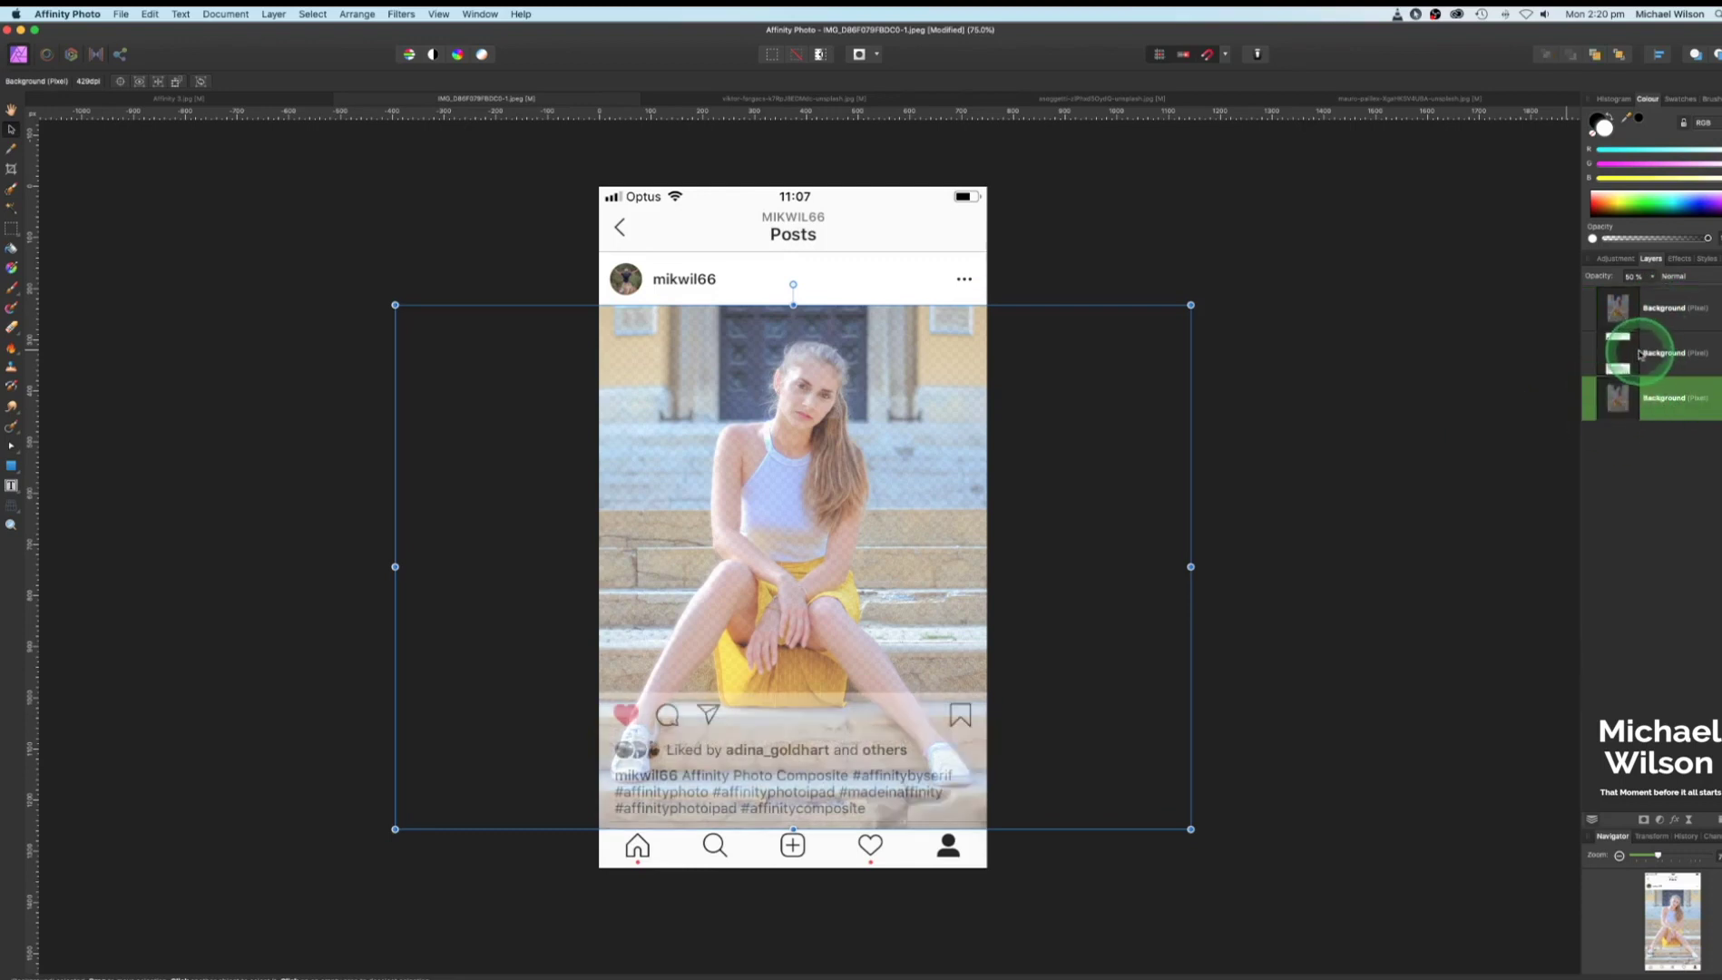
# Raise the uppermost photo layer's opacity to about 78%, keeping the post frame faintly visible beneath
pyautogui.click(1647, 307)
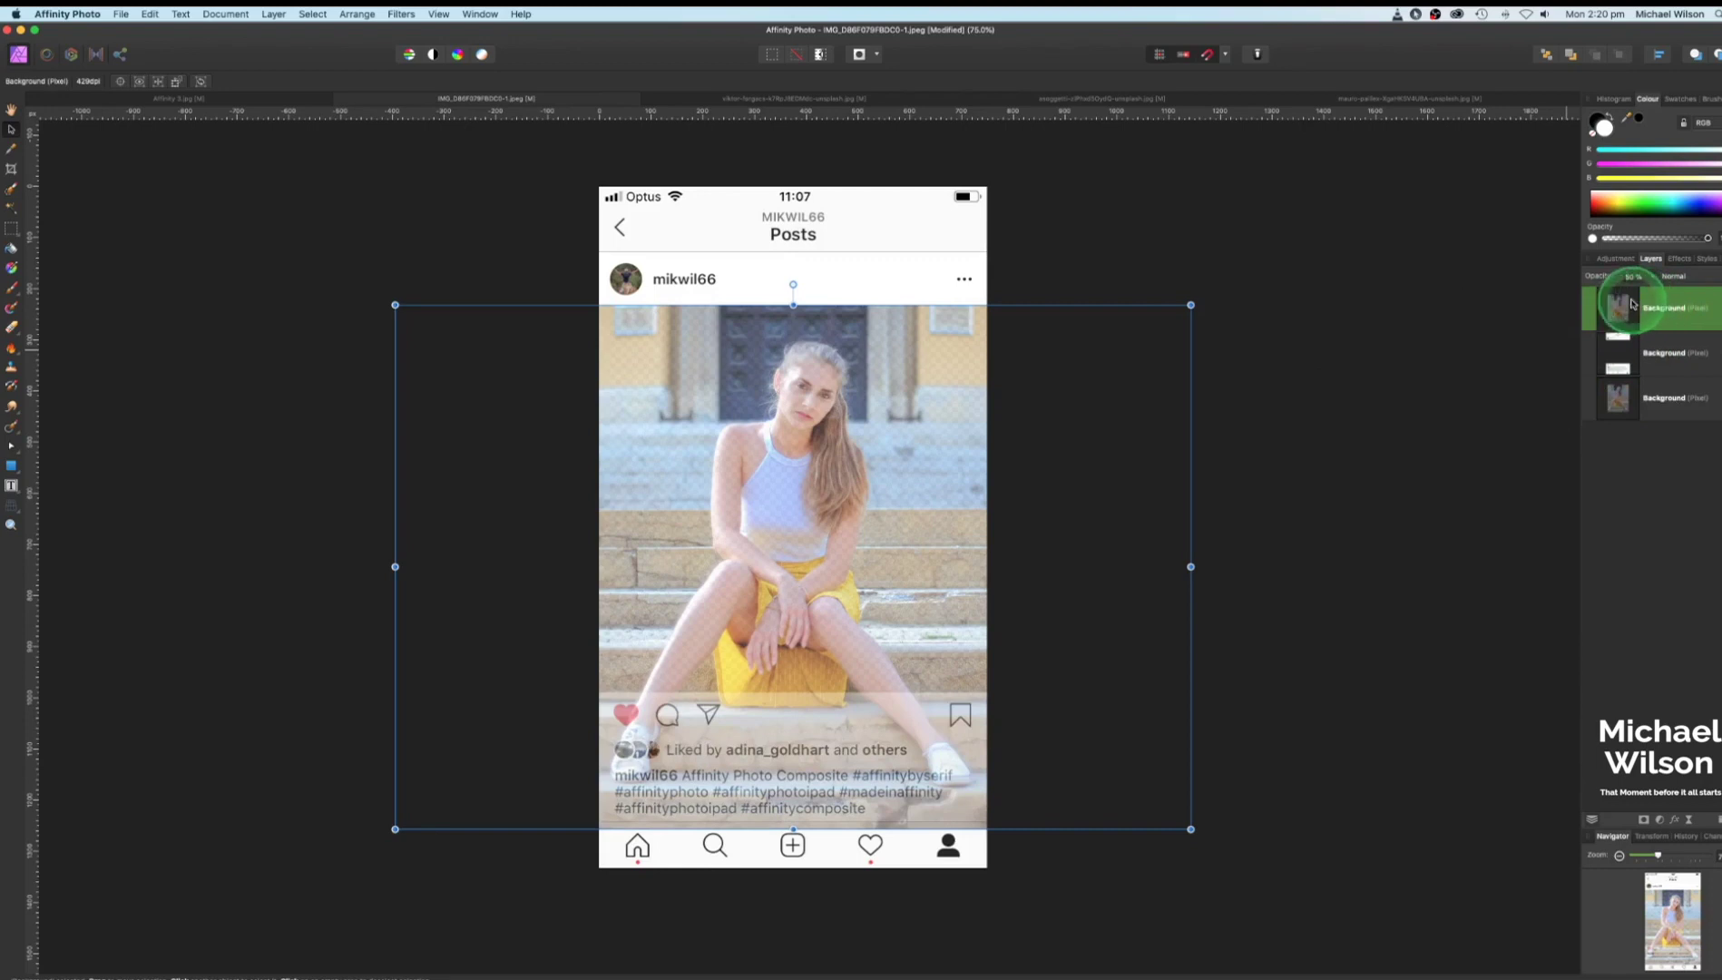
pyautogui.click(1651, 276)
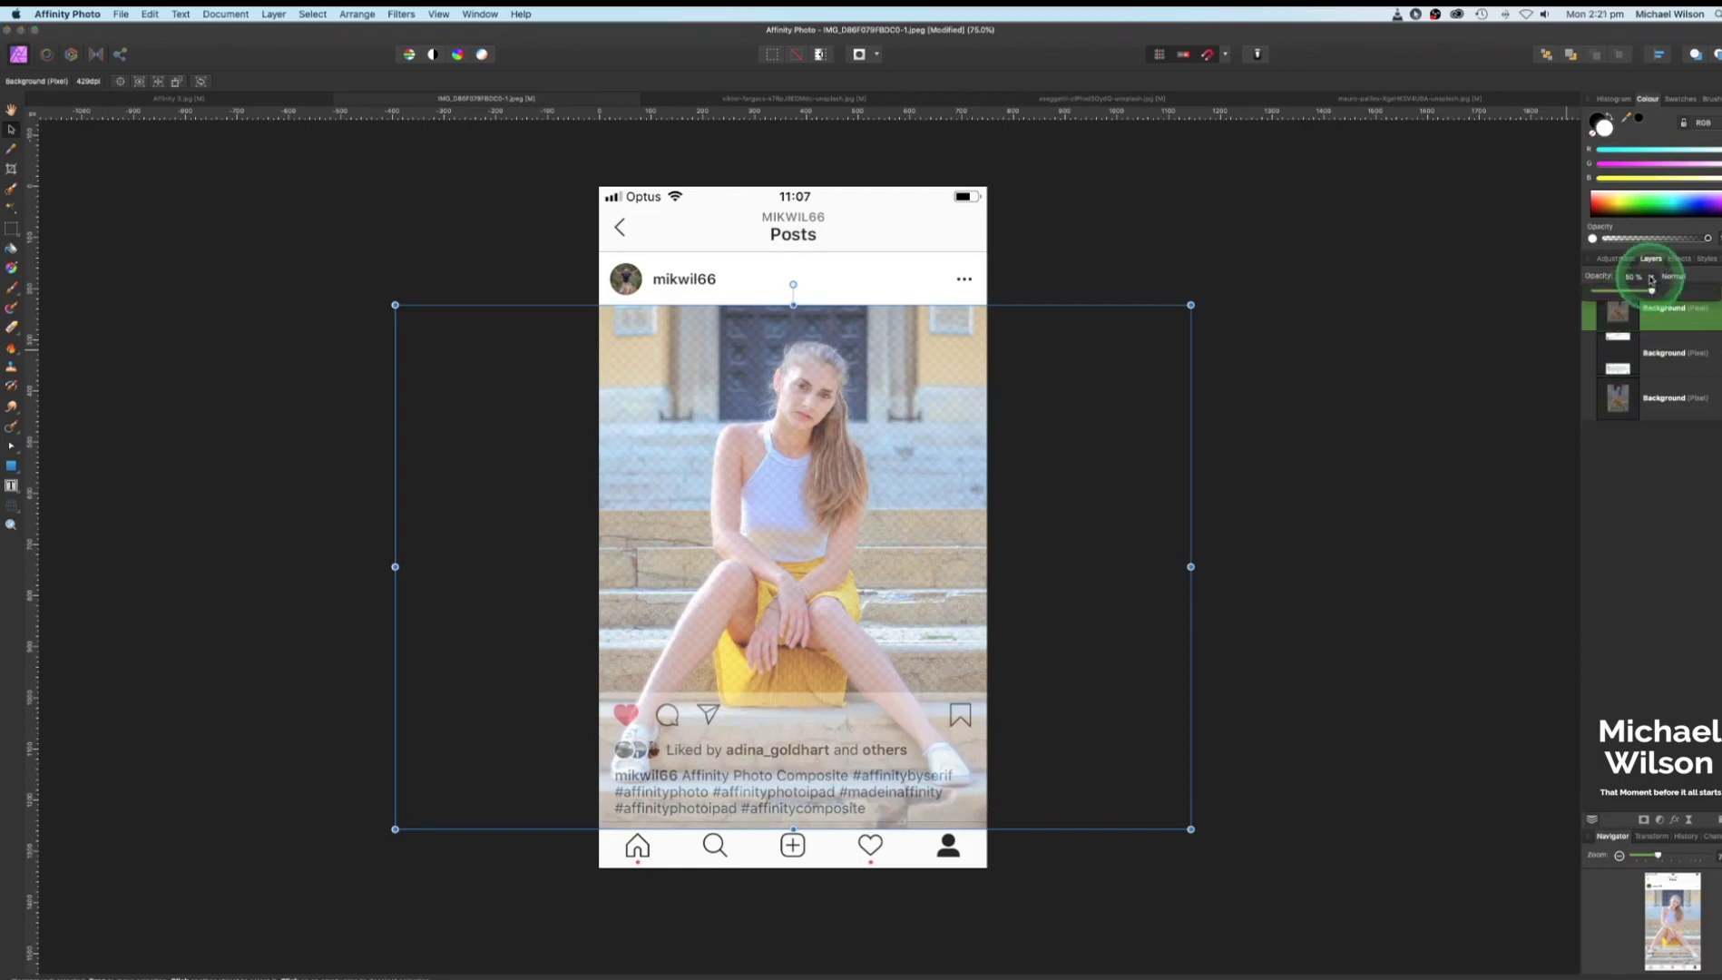
pyautogui.moveTo(1662, 291); pyautogui.dragTo(1683, 290)
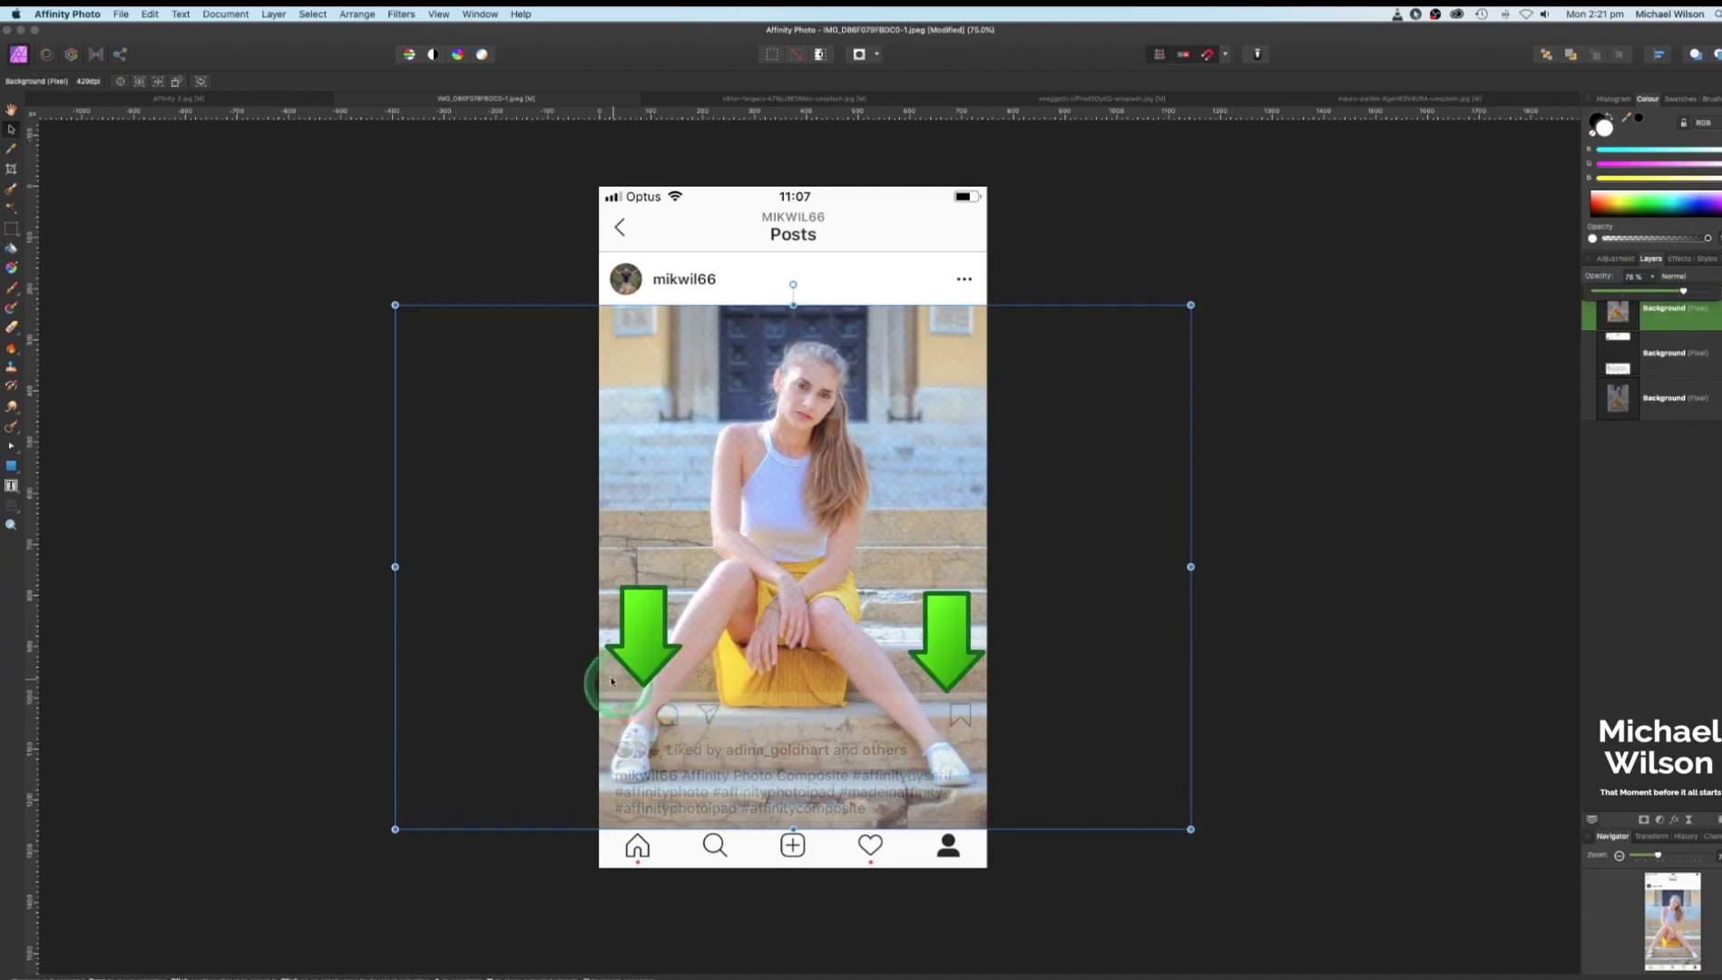
pyautogui.moveTo(1683, 291); pyautogui.dragTo(1684, 291)
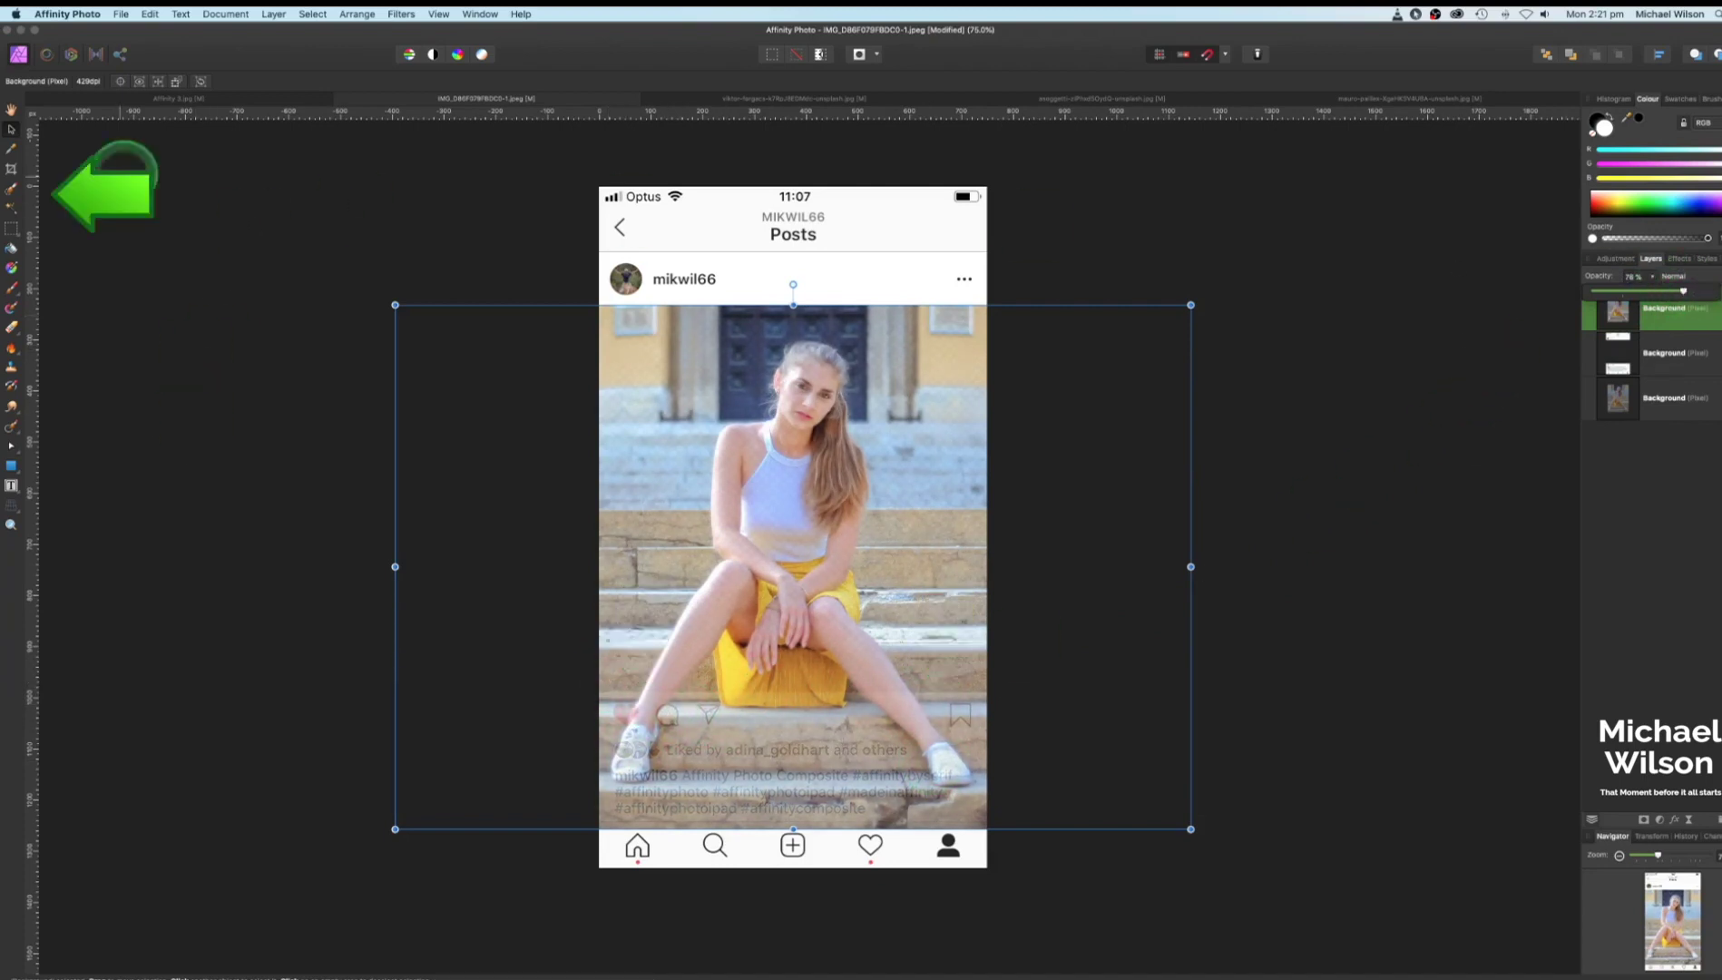
# Select the woman's lower legs and both shoes on the upper photo layer with the Selection Brush
pyautogui.click(16, 194)
pyautogui.press('super+plus')
pyautogui.scroll(-10, 703, 495)
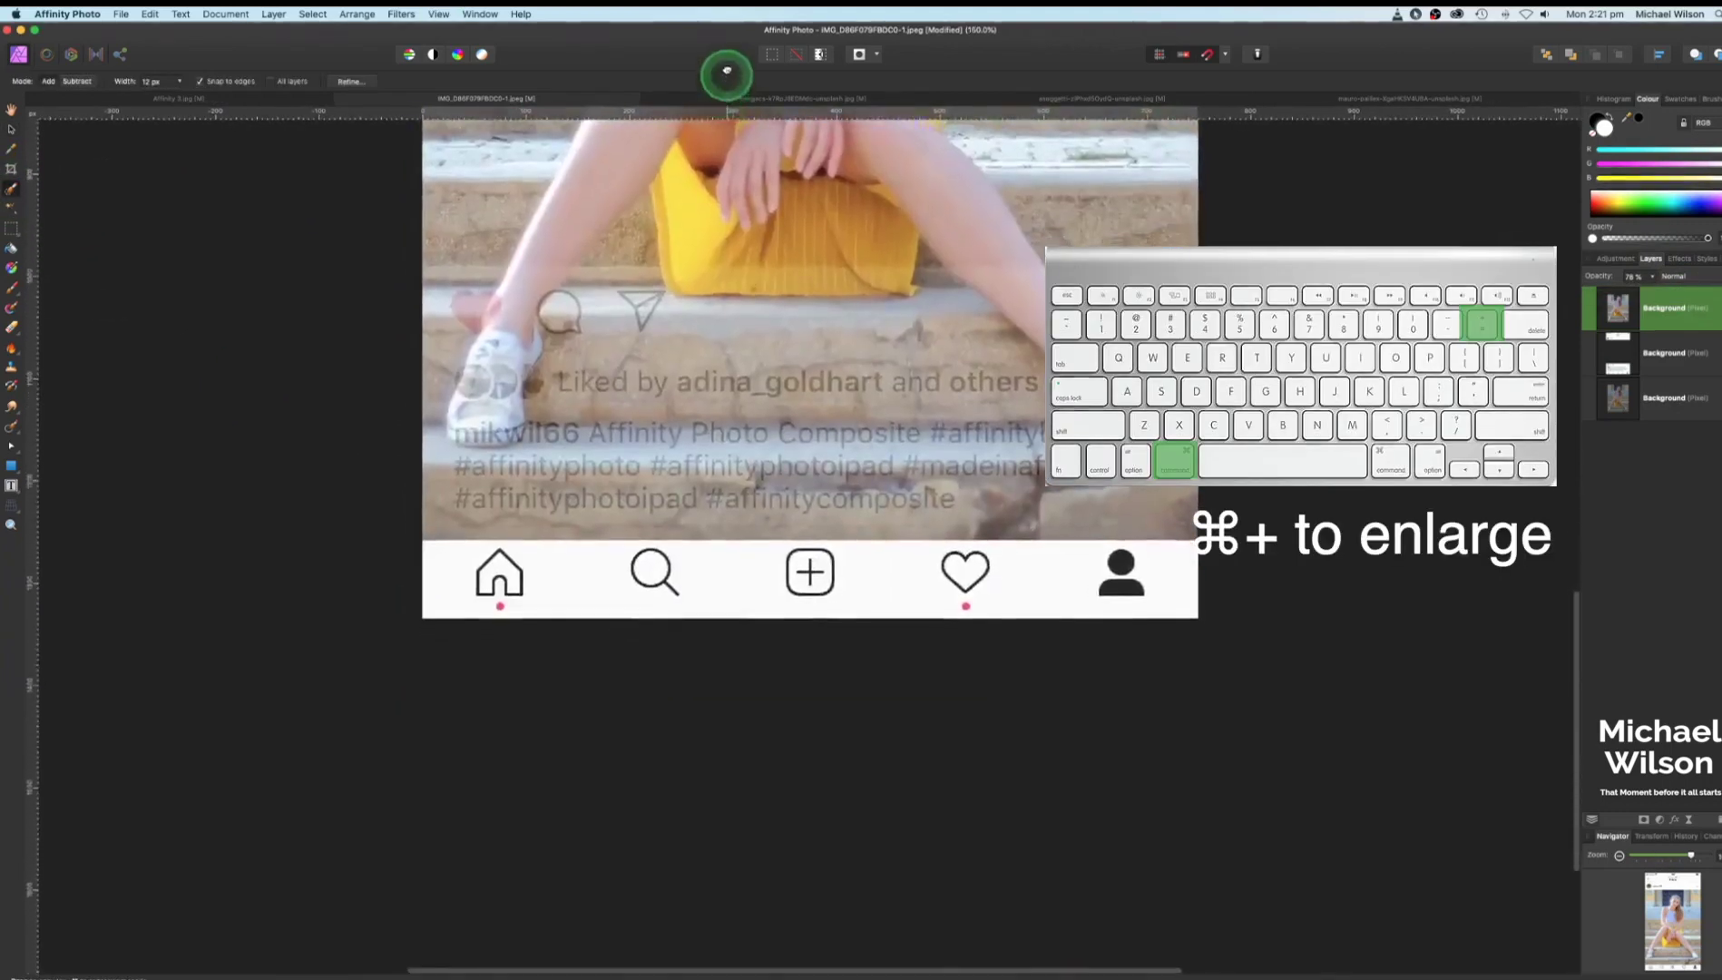
pyautogui.moveTo(797, 221); pyautogui.dragTo(795, 164)
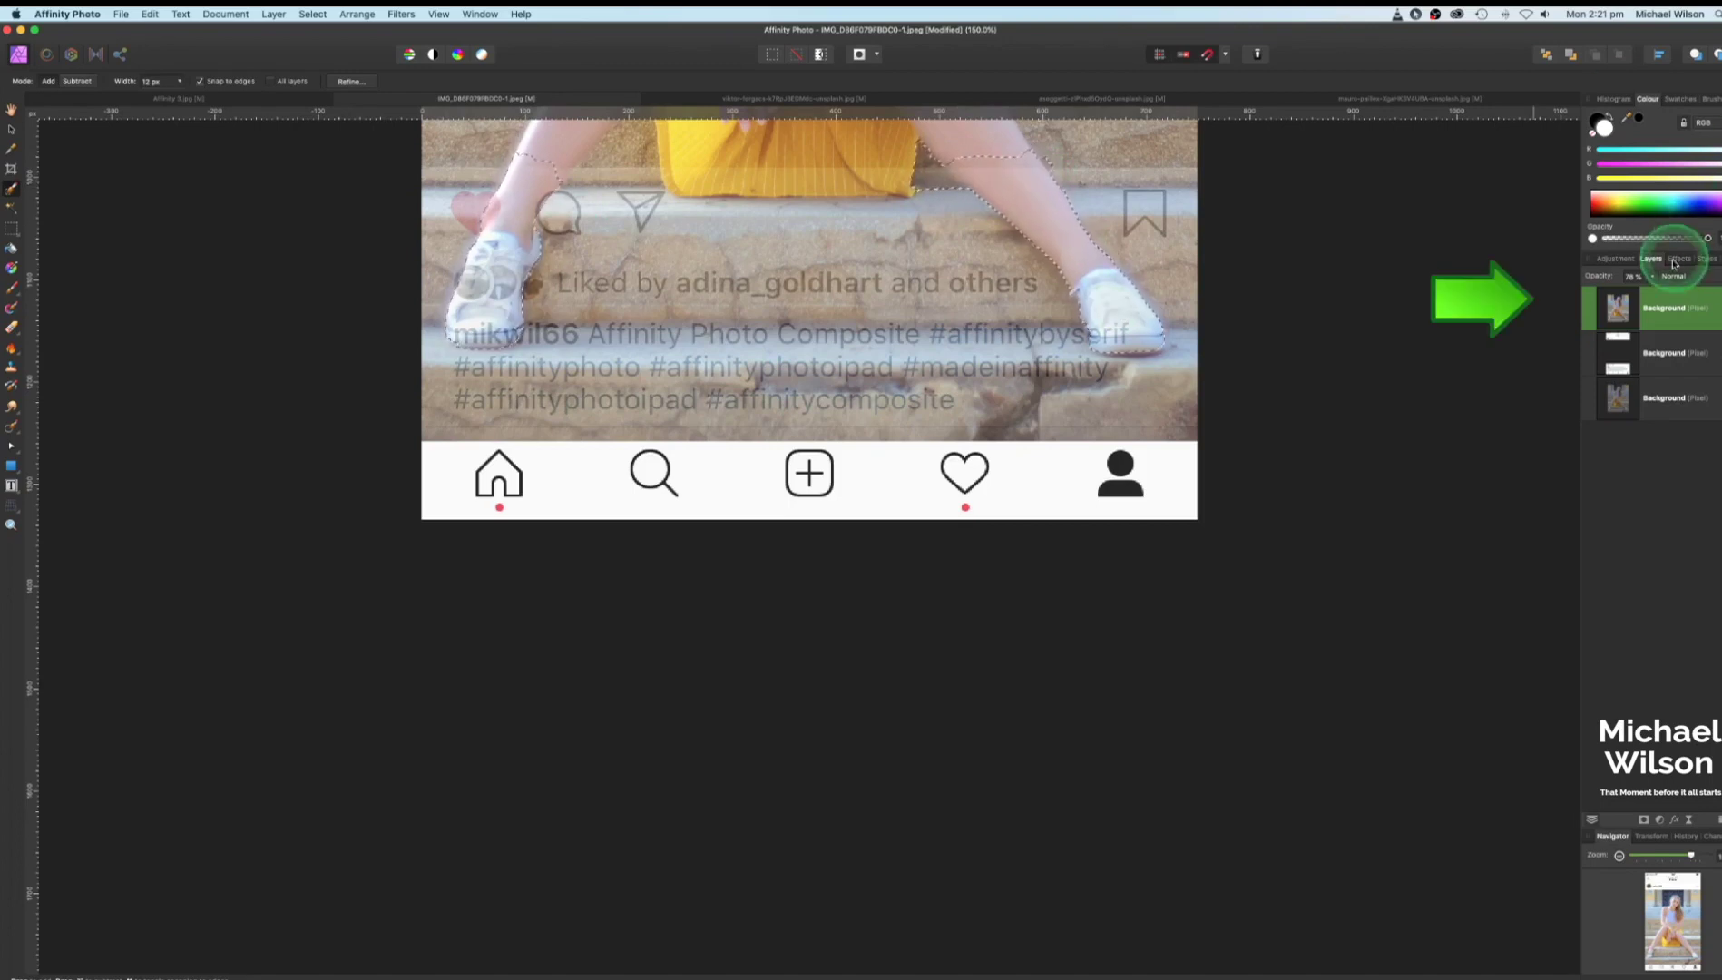
# Set the upper photo layer's opacity to 100% and reduce the selection brush width to about 6 px
pyautogui.click(1650, 276)
pyautogui.moveTo(1649, 296); pyautogui.dragTo(1683, 290)
pyautogui.press('[')
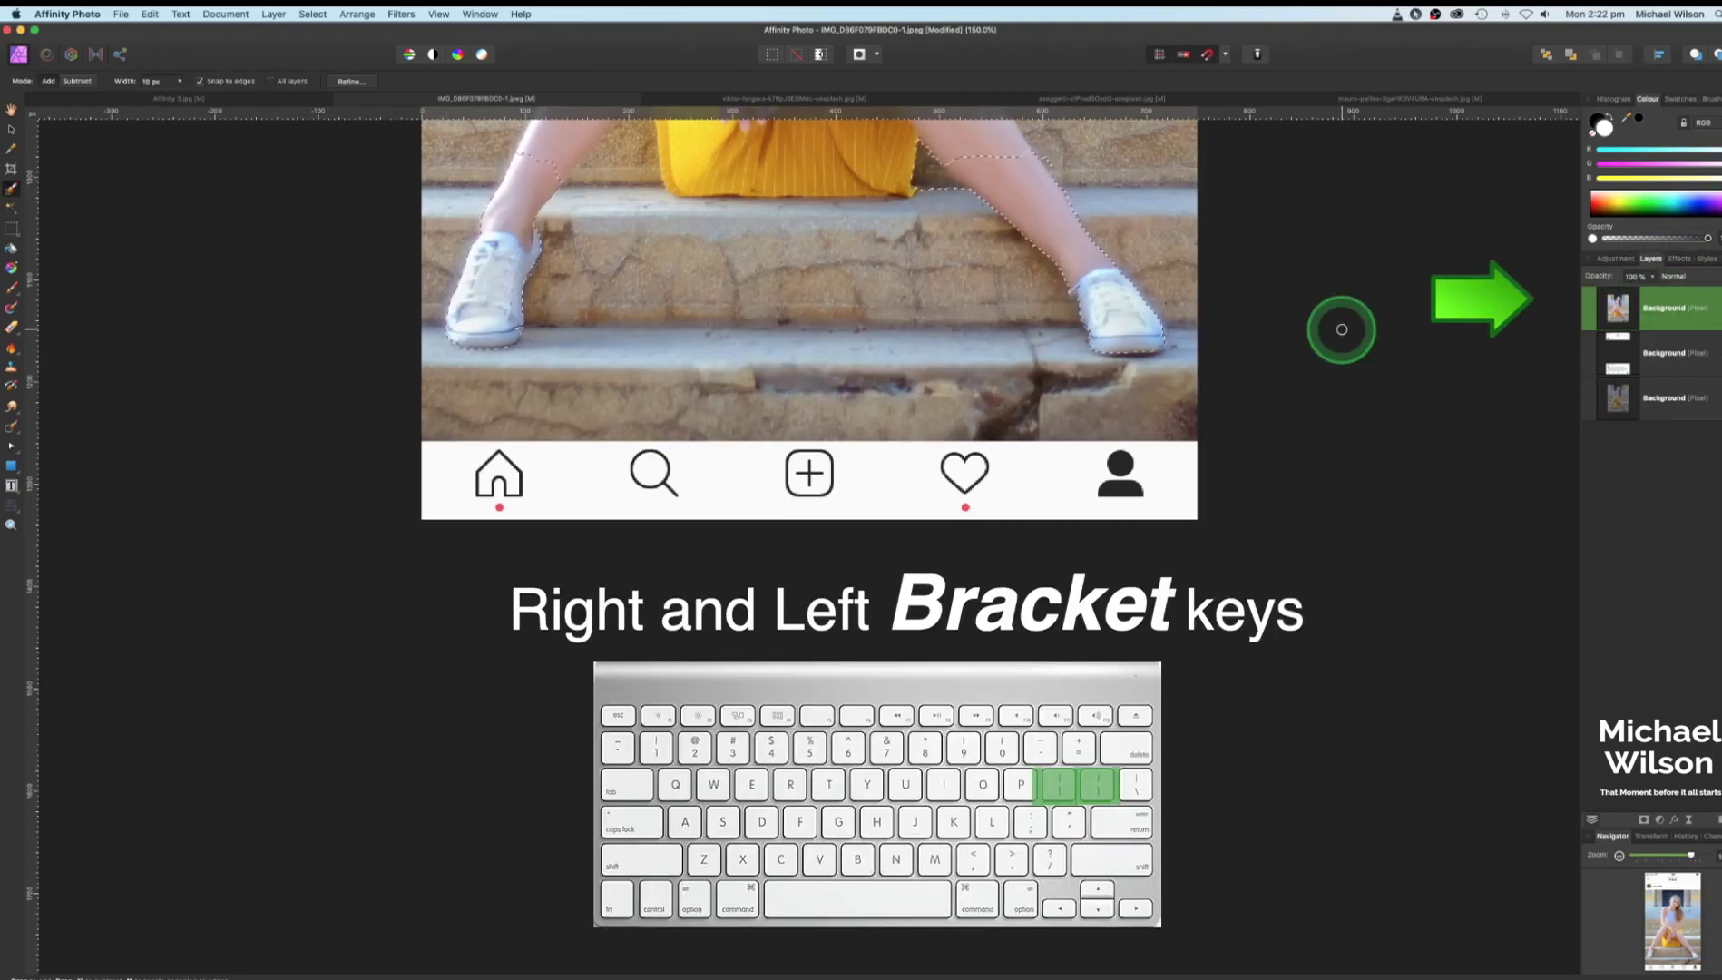
pyautogui.press('[')
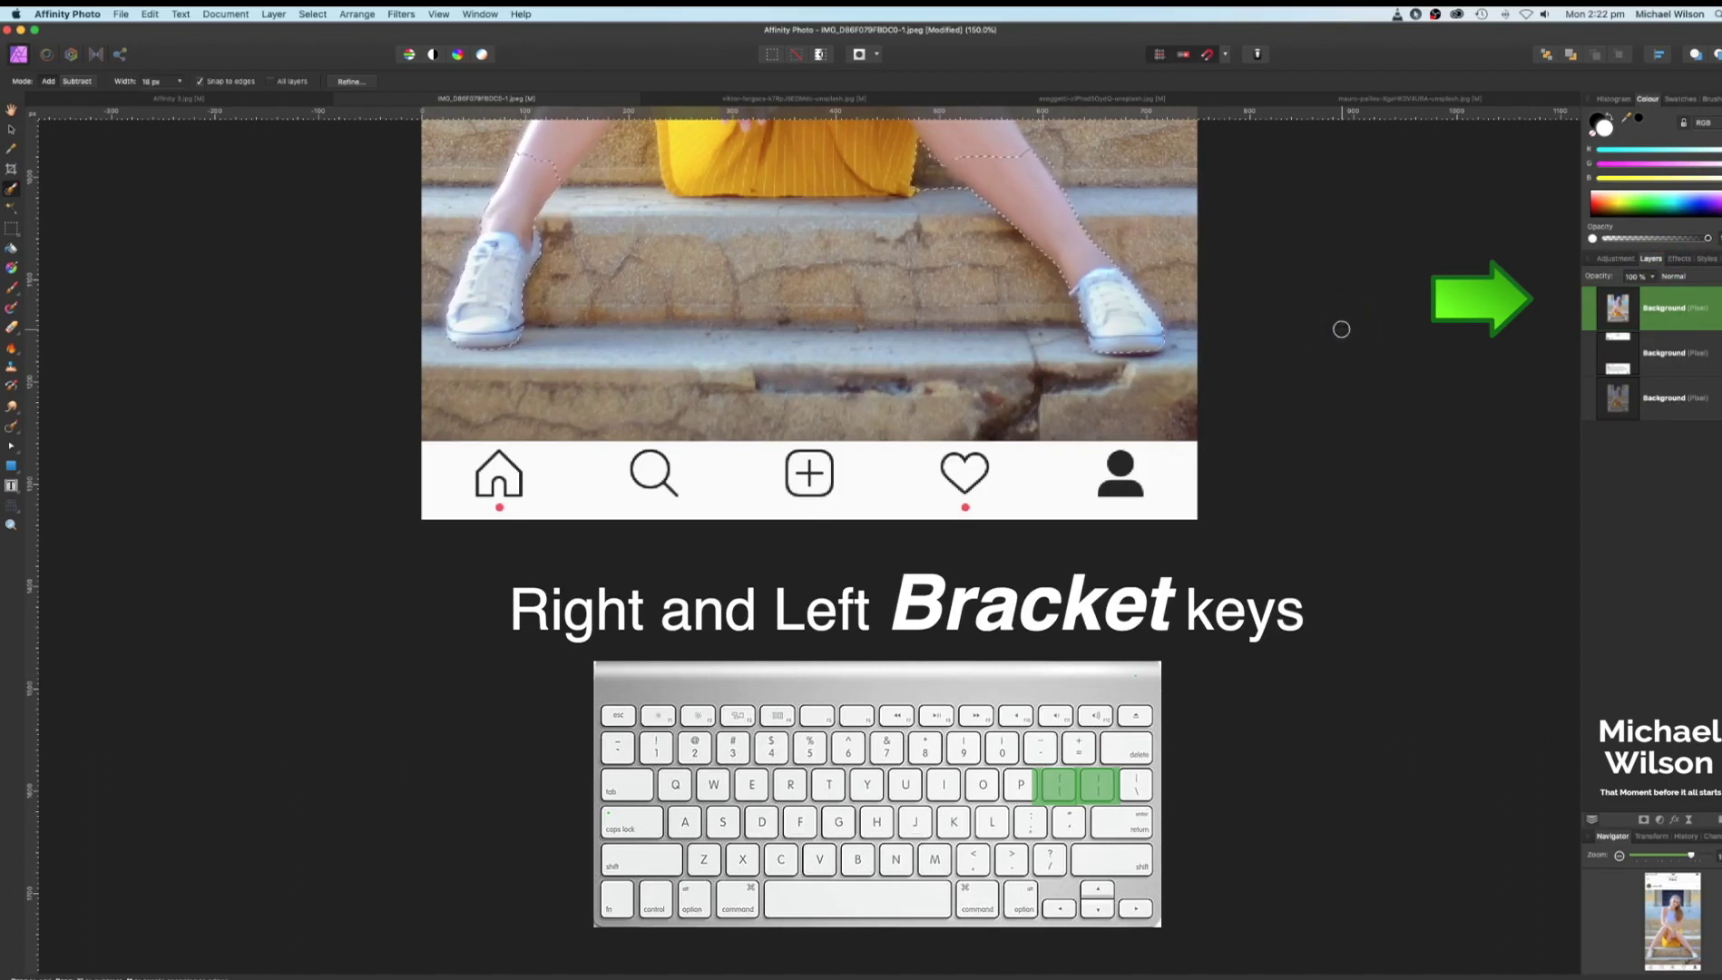
pyautogui.press(']')
pyautogui.press('[')
pyautogui.press('[')
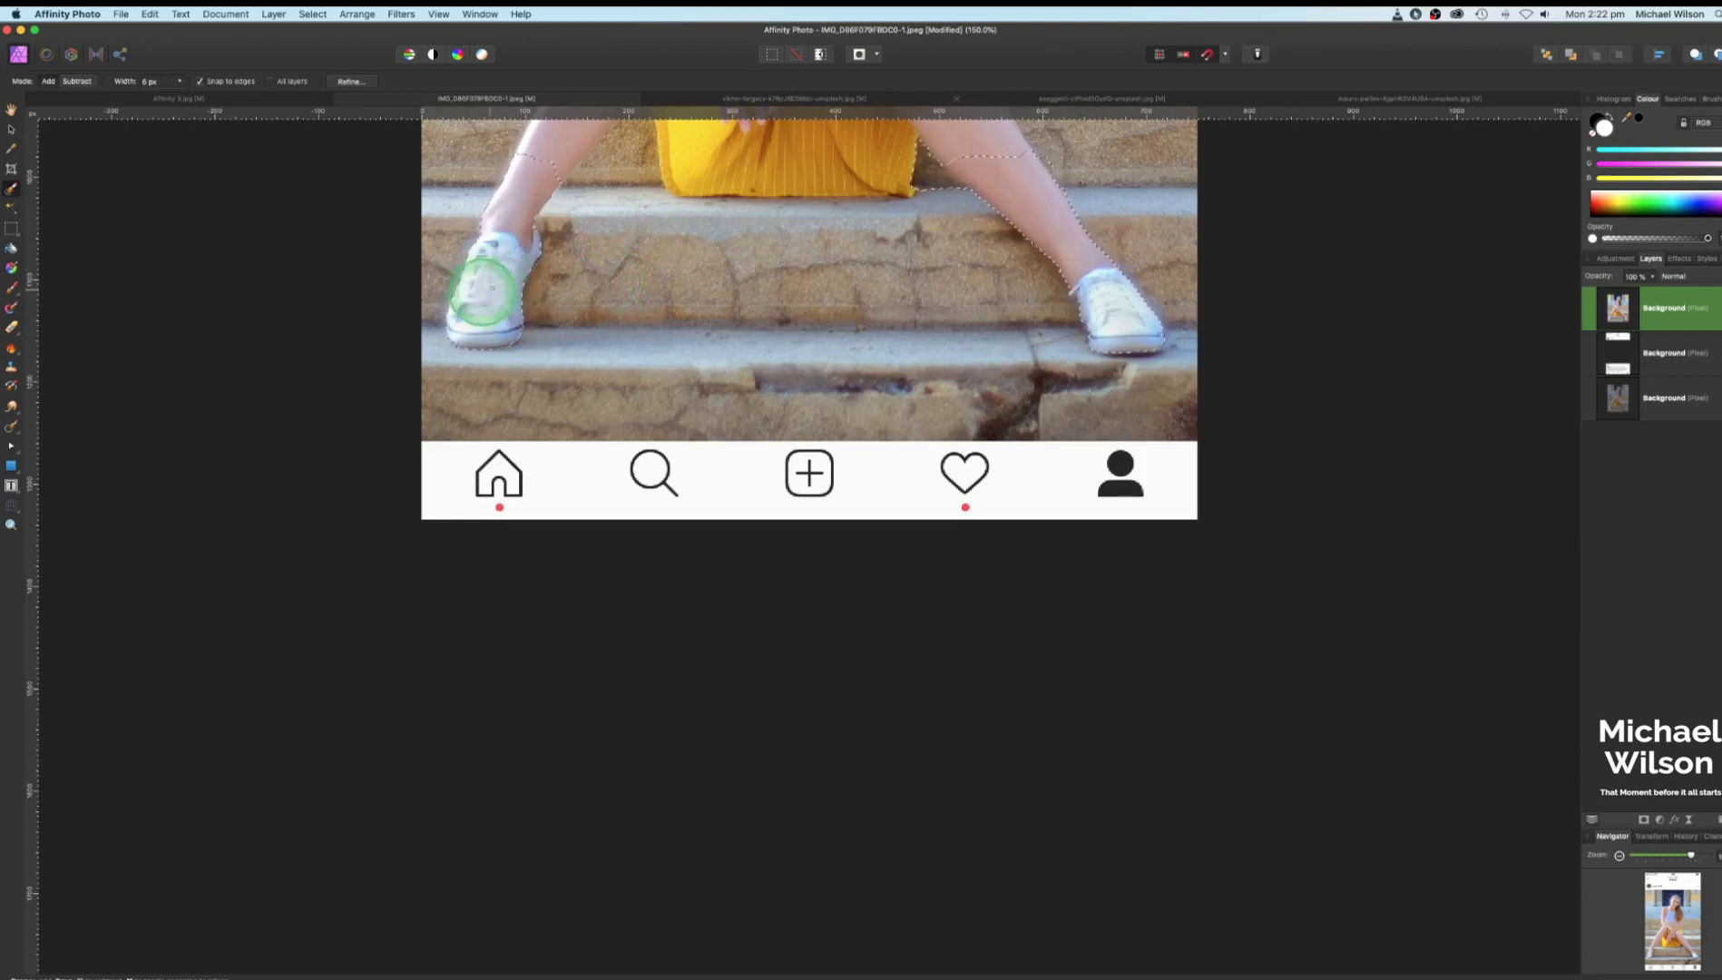
# Clean up the selection edges around the shoes, subtracting the excess background with the Selection Brush
pyautogui.scroll(-1, 531, 168)
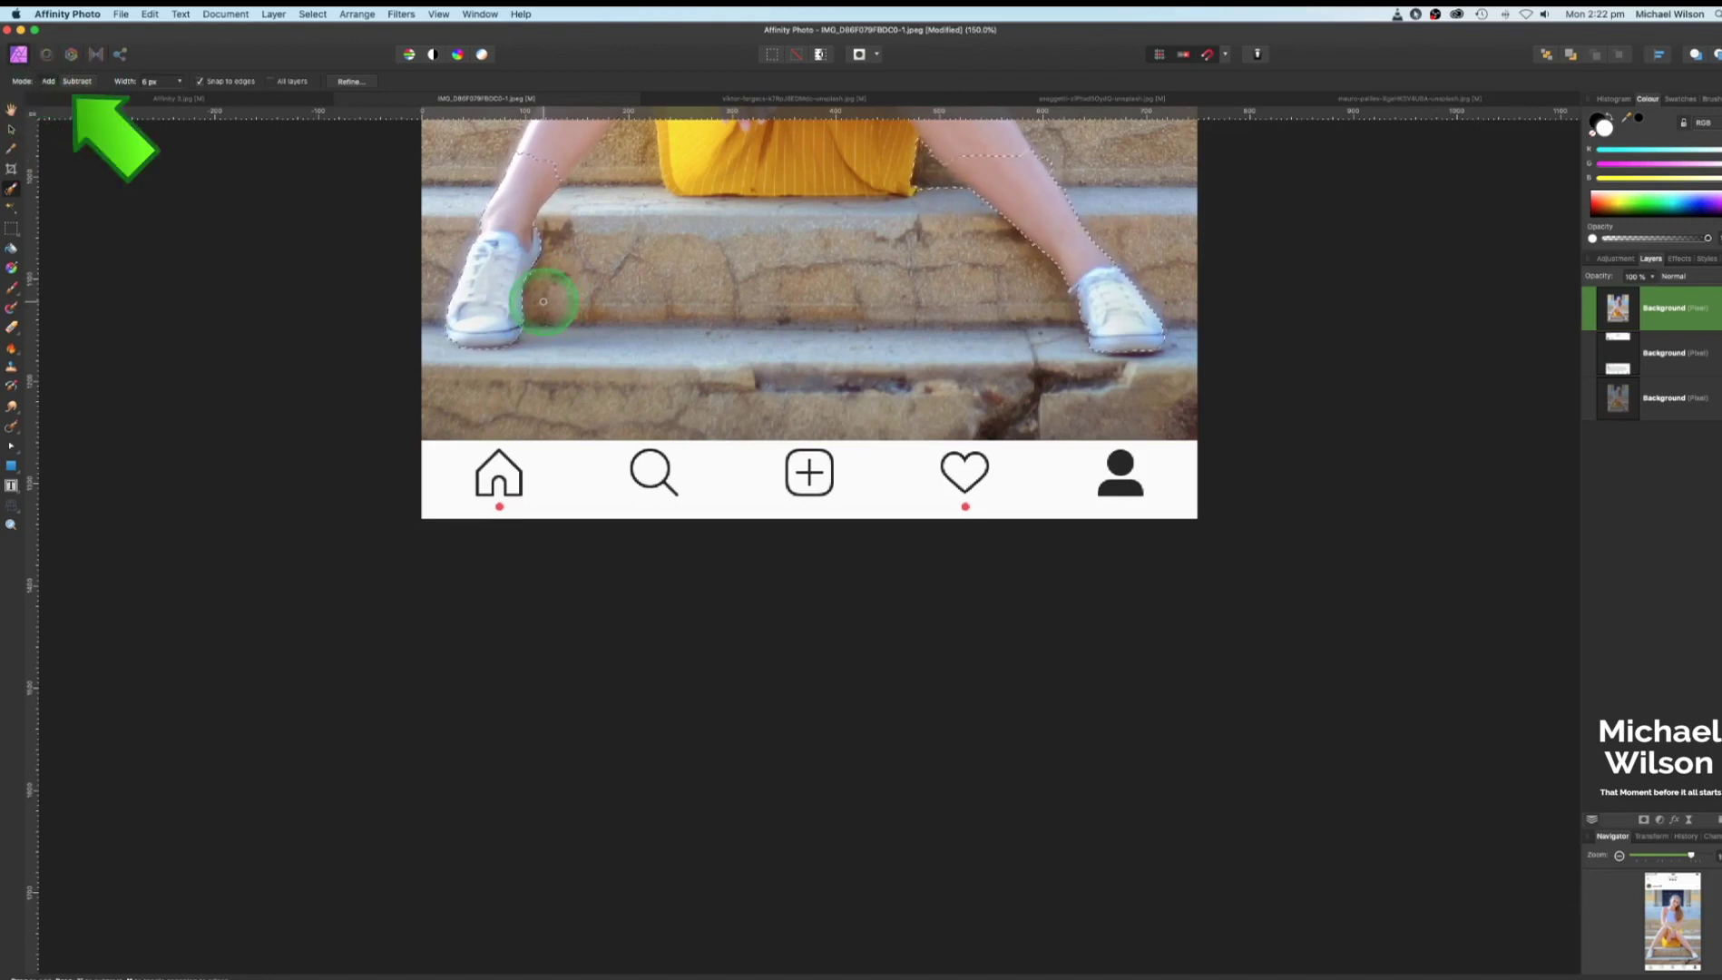
pyautogui.press('alt')
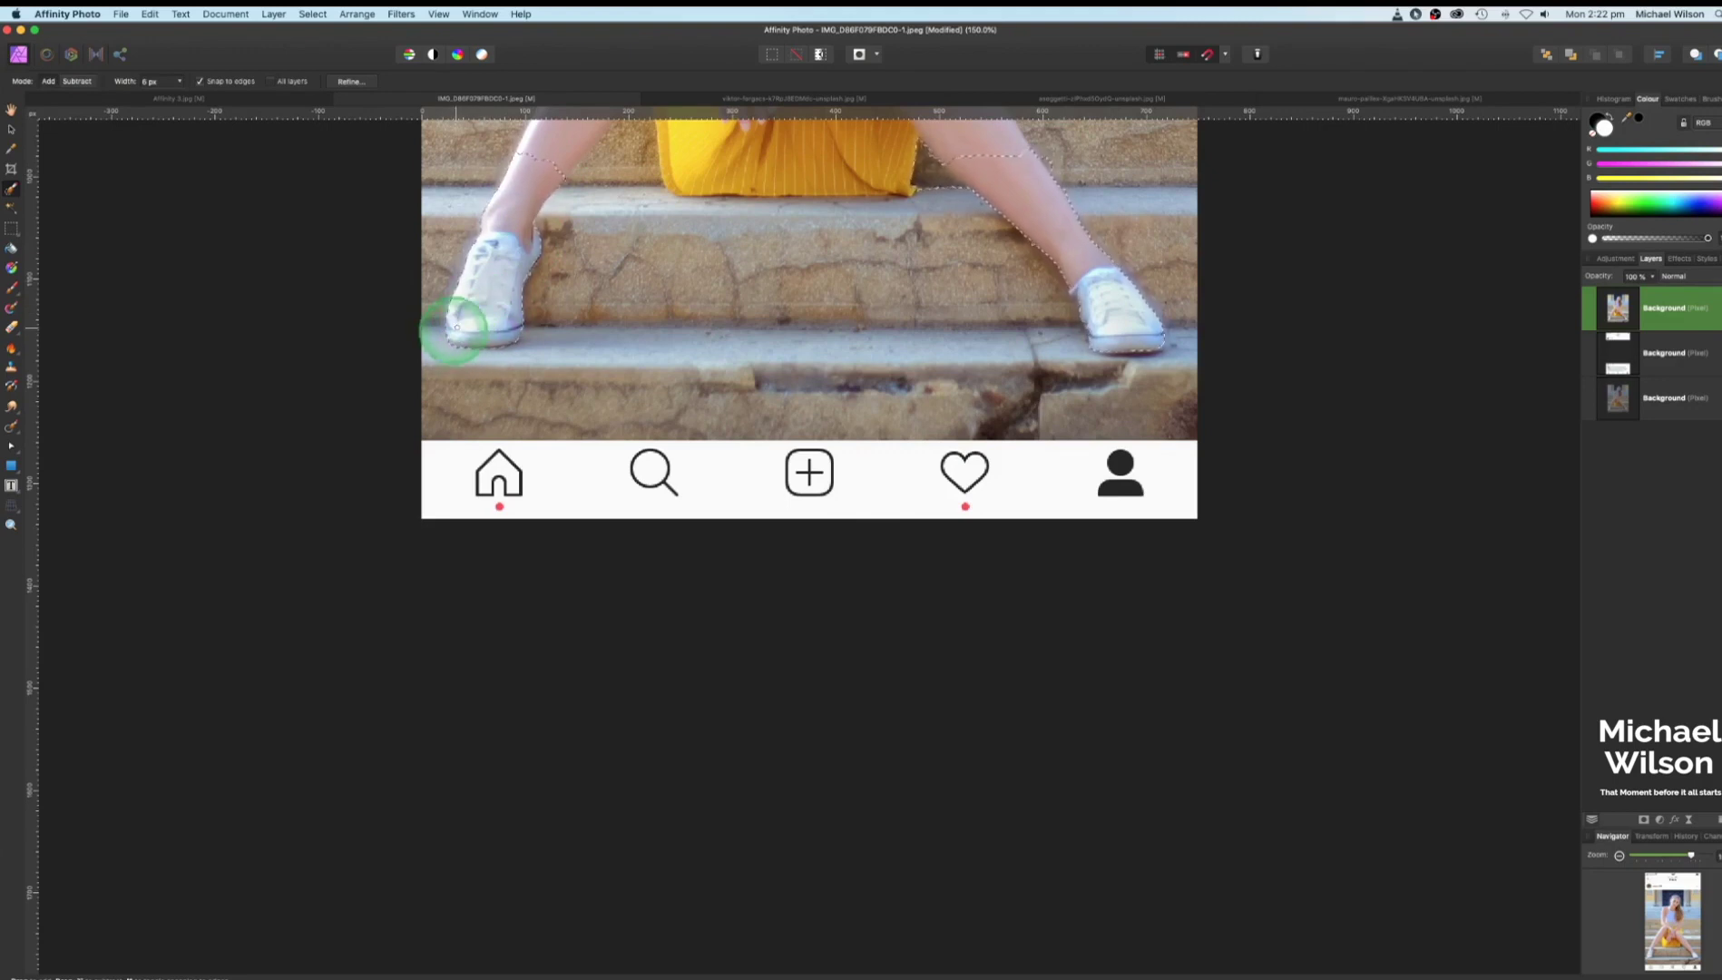
pyautogui.press('alt')
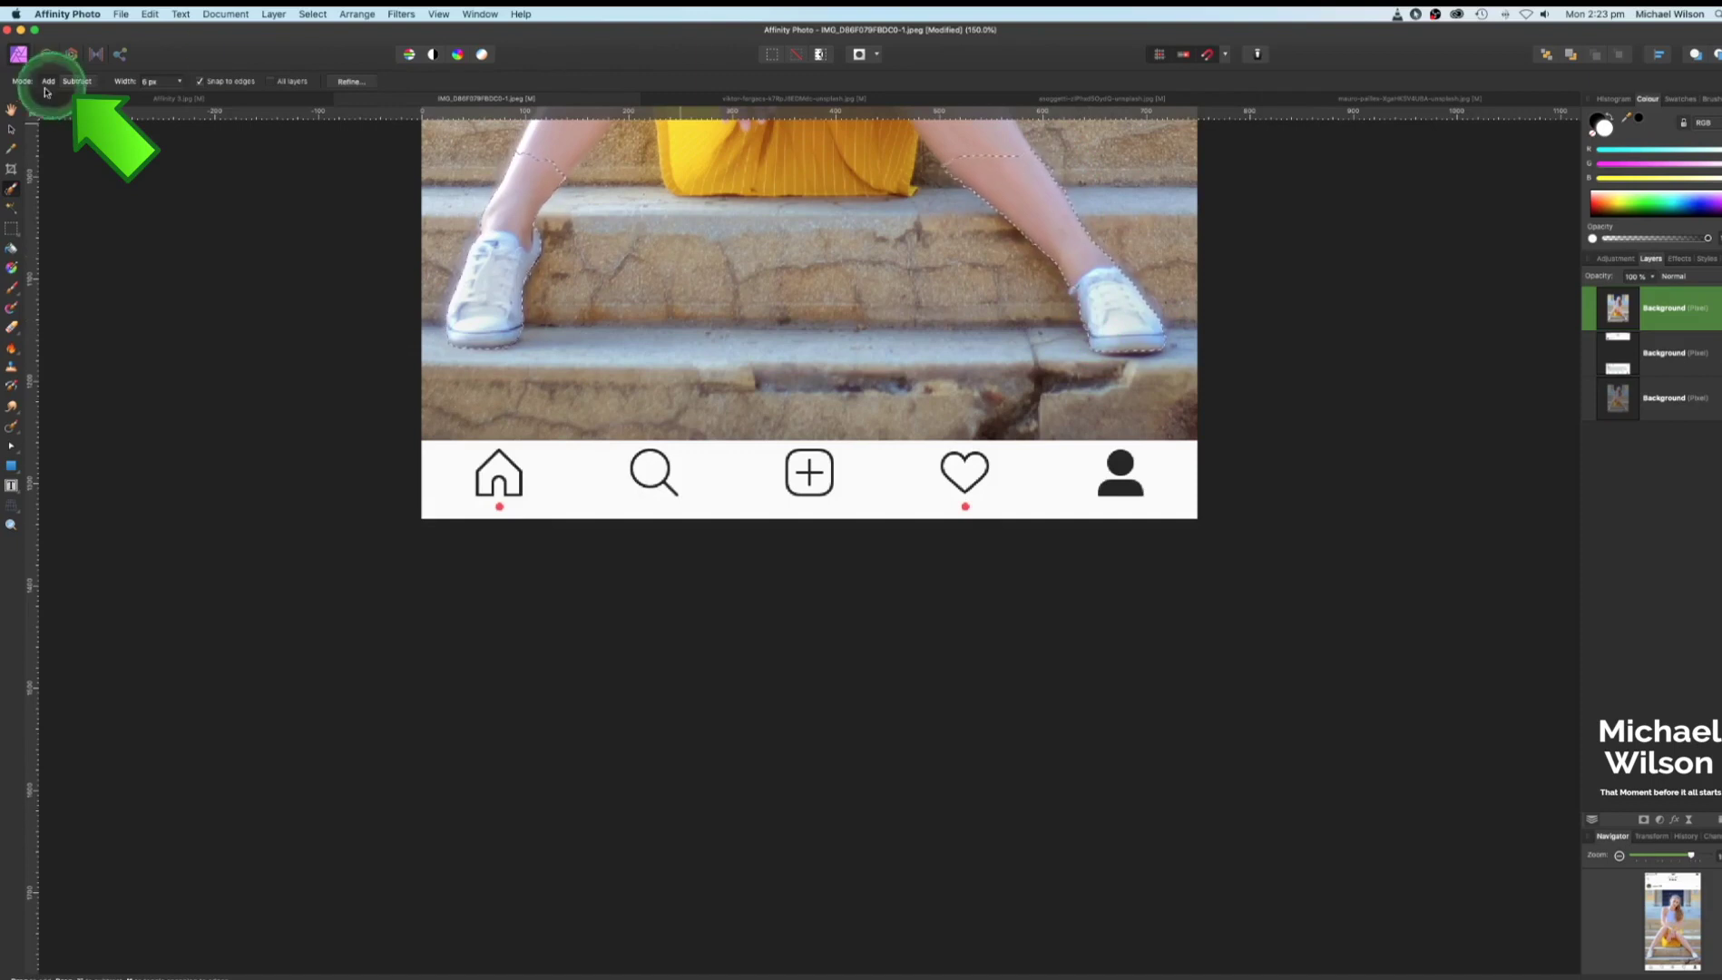
pyautogui.click(75, 82)
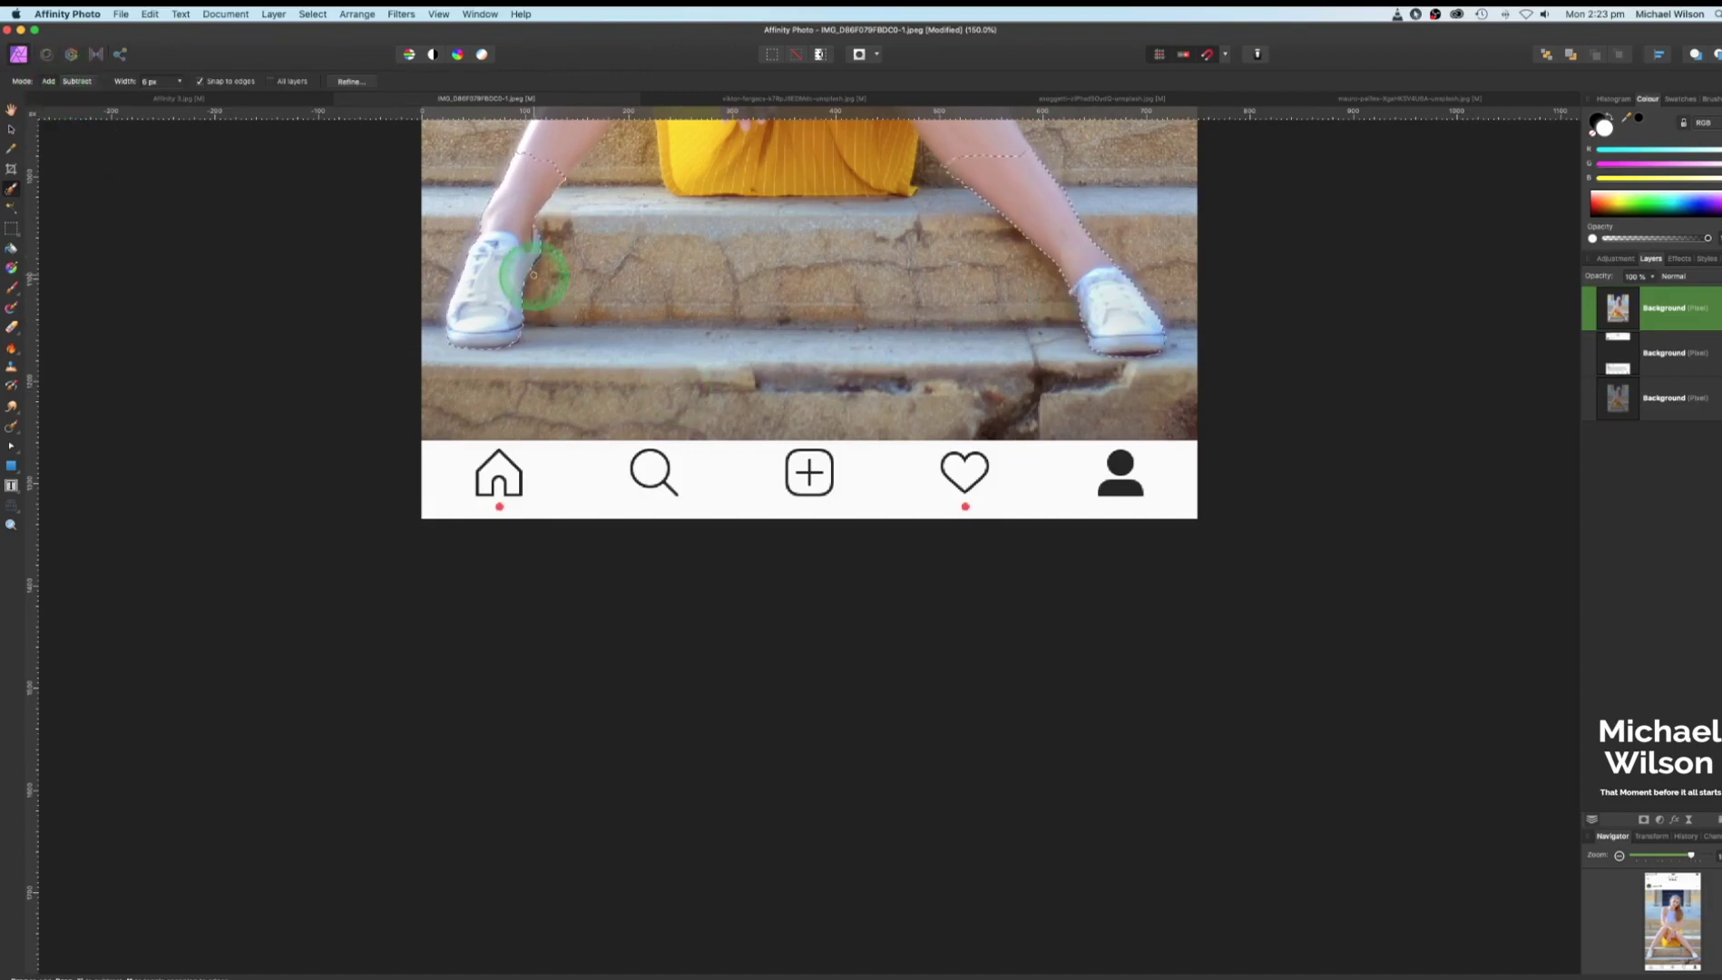
# Refine the leg and shoe selection with a 0.2 px feather and apply it
pyautogui.click(352, 81)
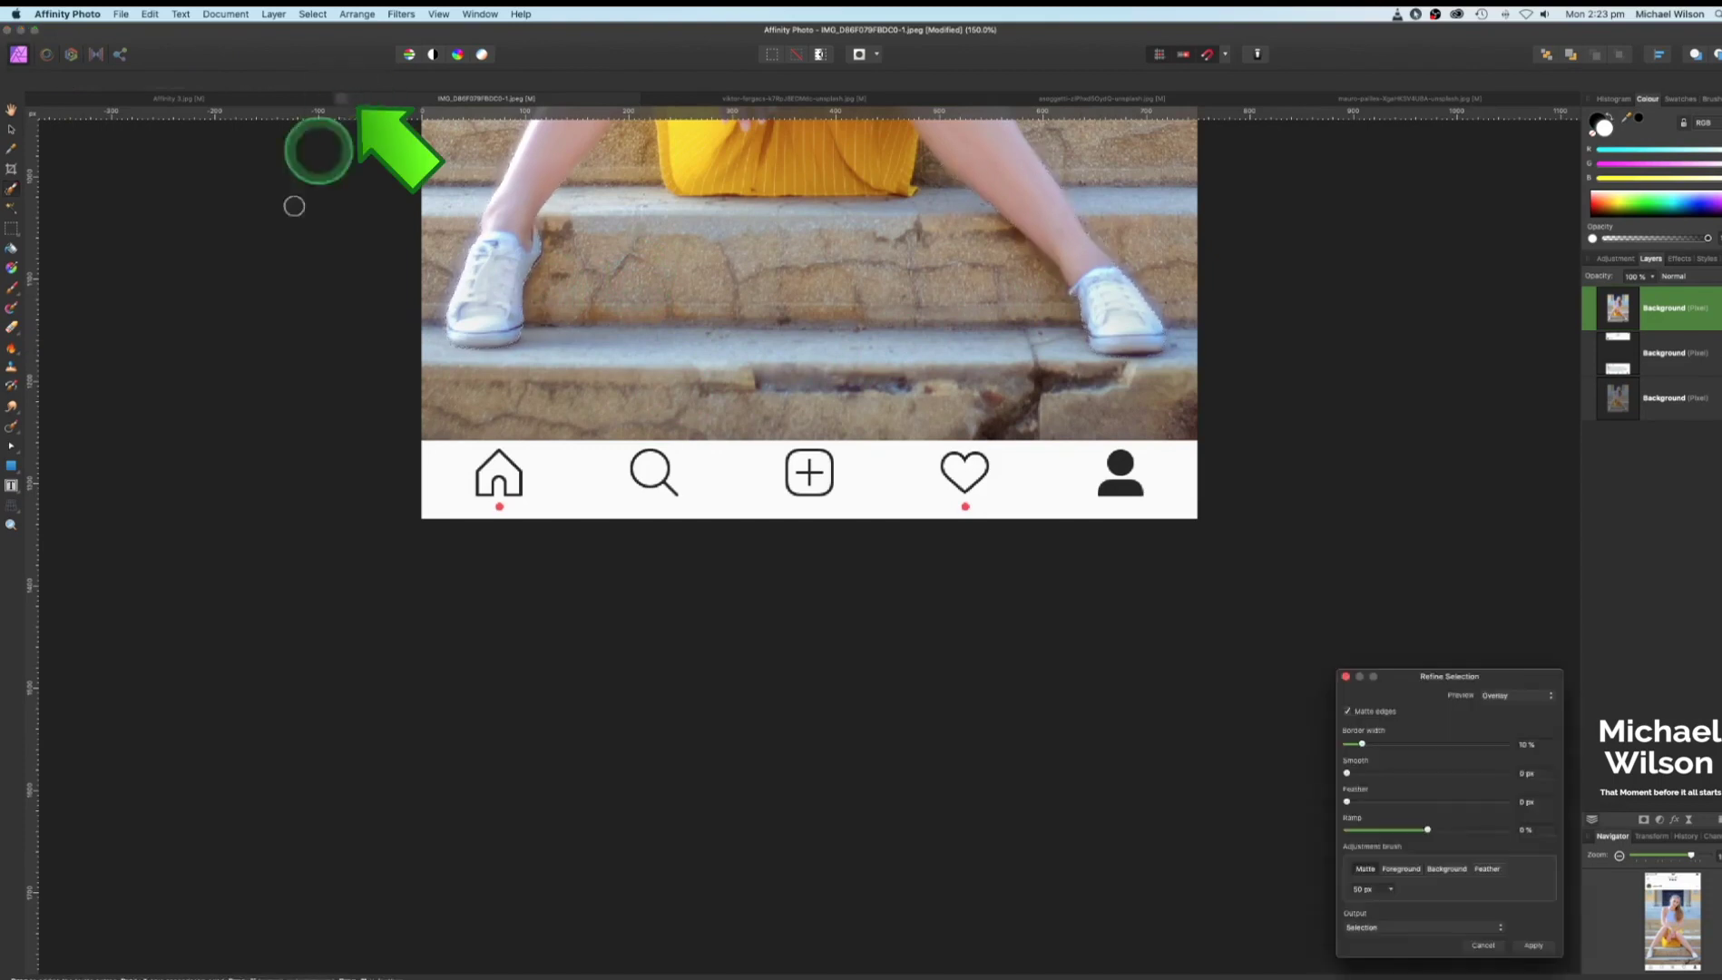
pyautogui.moveTo(1347, 802); pyautogui.dragTo(1353, 802)
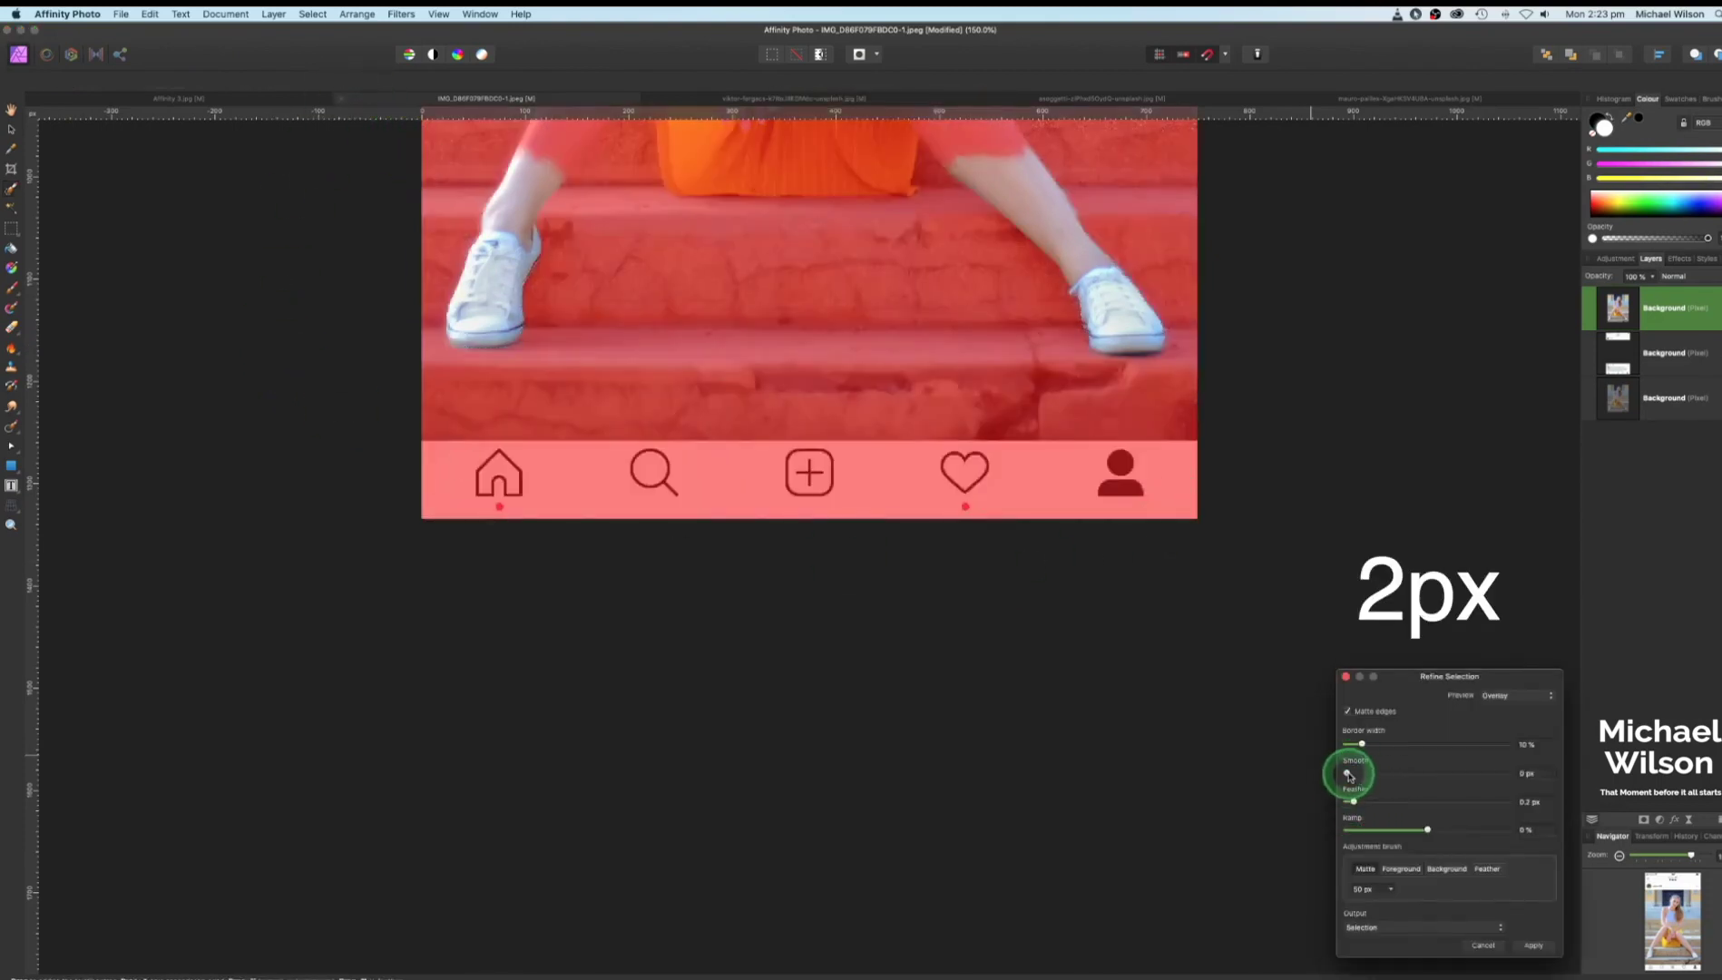
pyautogui.click(1533, 945)
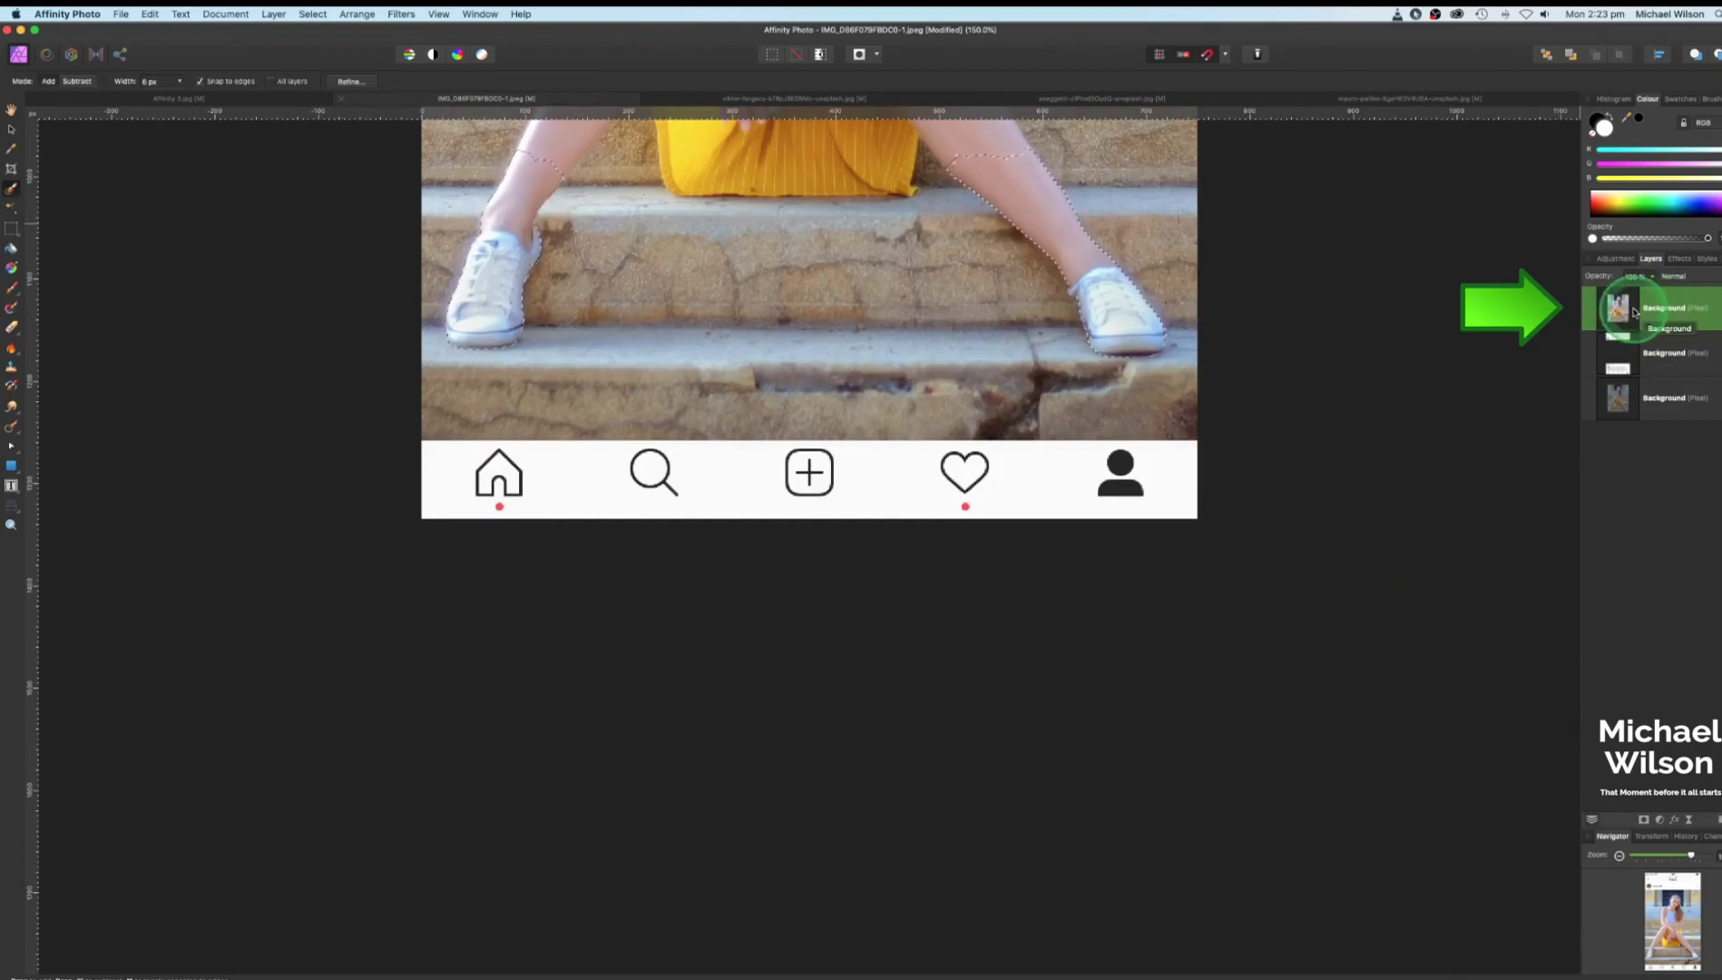
# Mask the uppermost photo layer with the leg and shoe selection, and deselect
pyautogui.click(1644, 821)
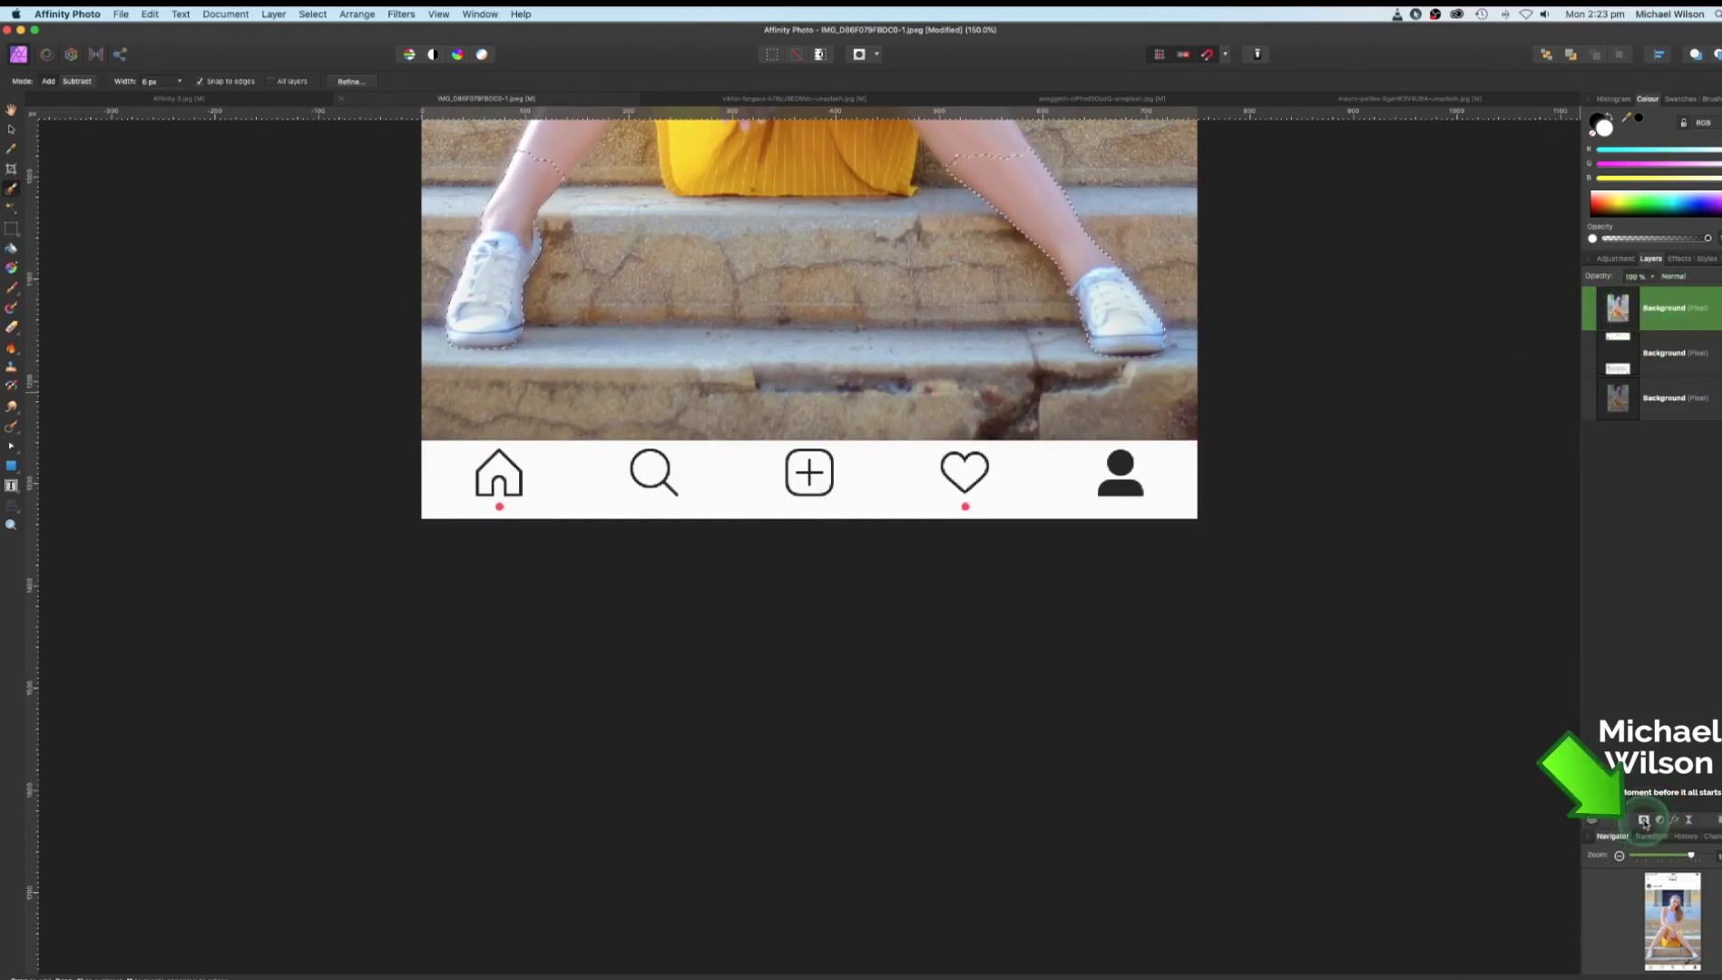
pyautogui.click(1623, 353)
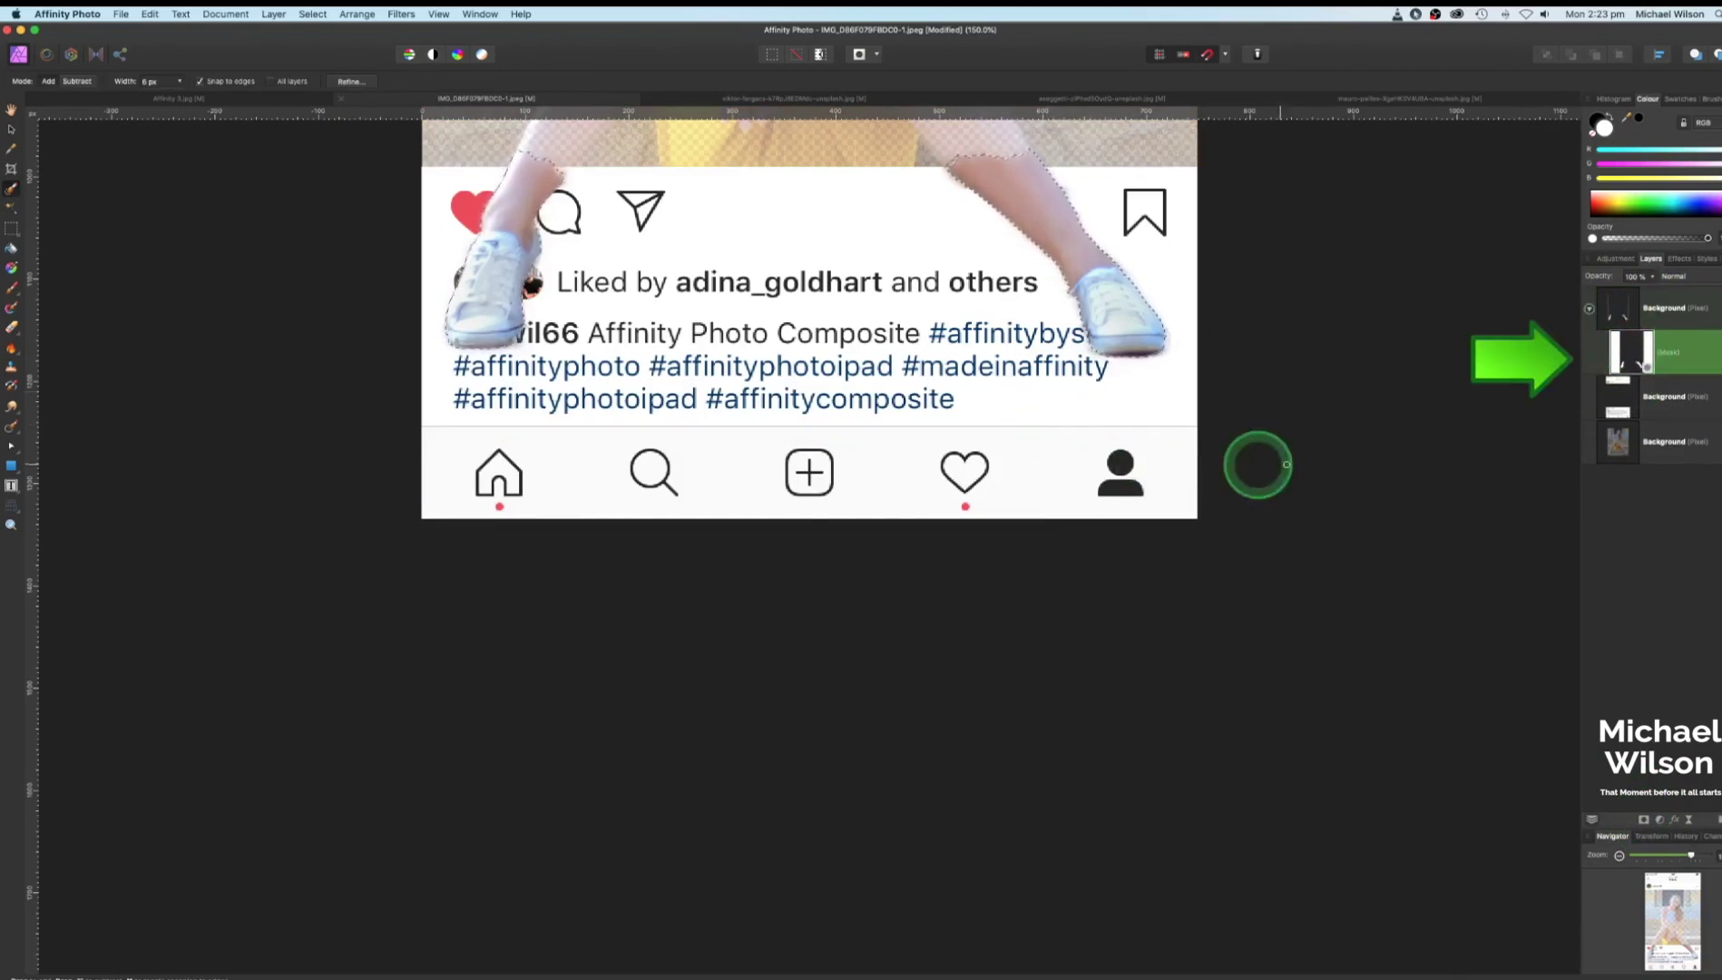
pyautogui.press('super+space')
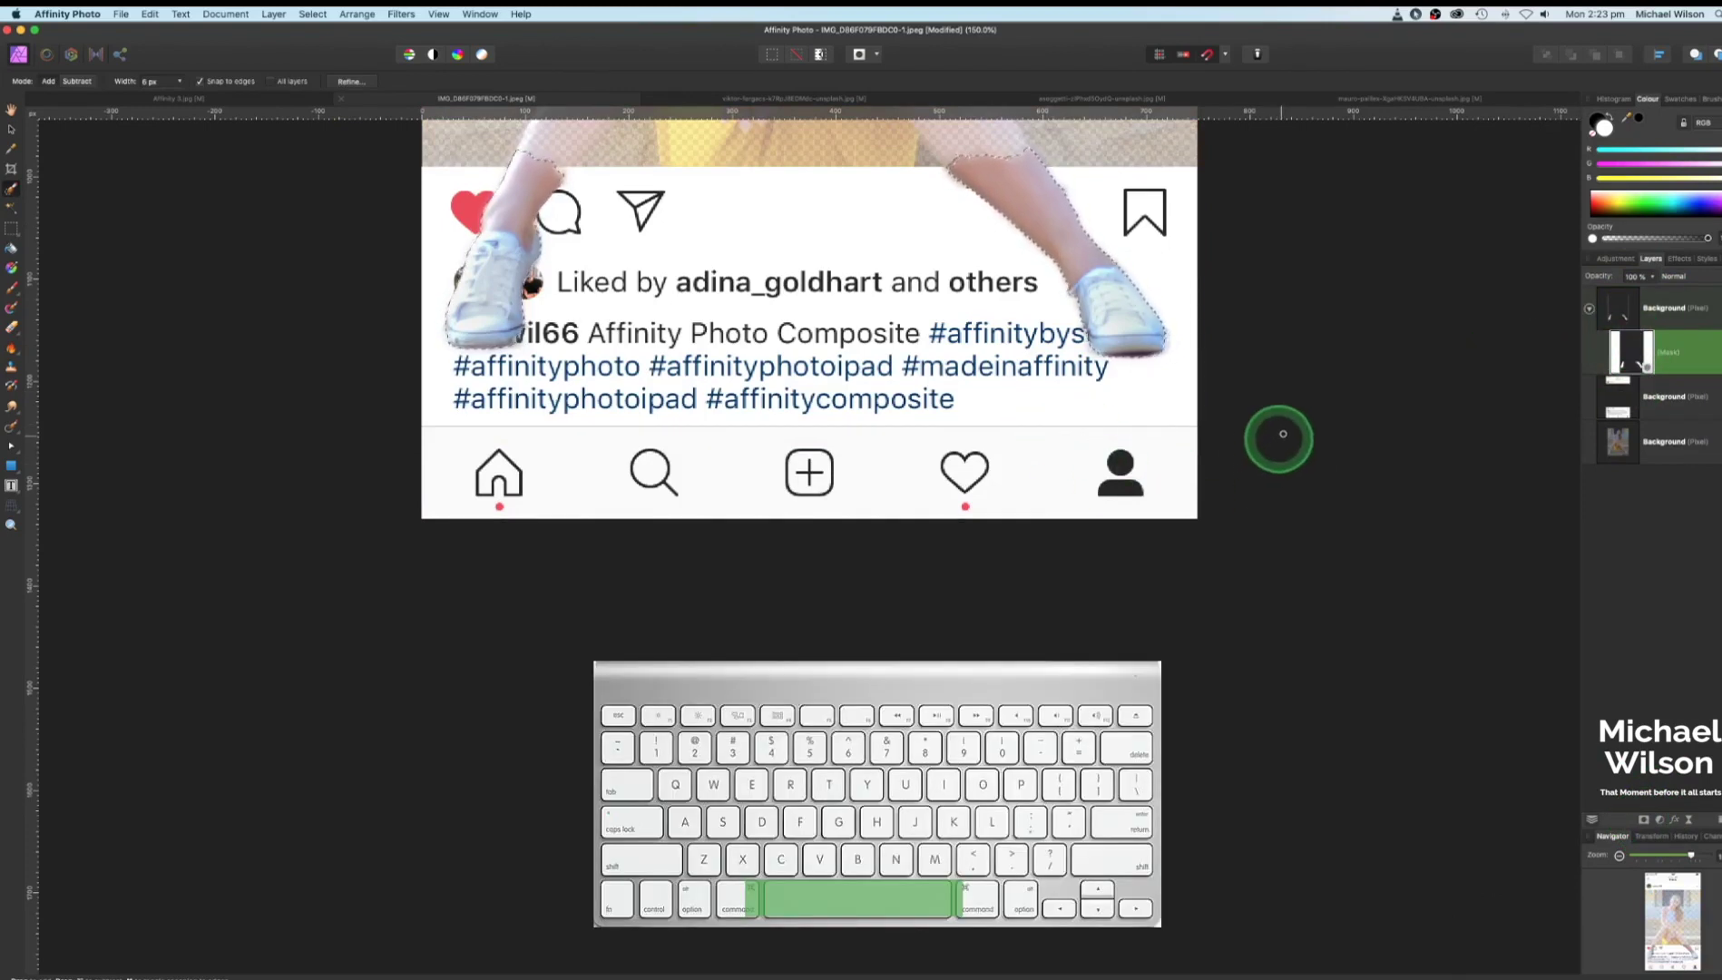
pyautogui.scroll(5, 1145, 390)
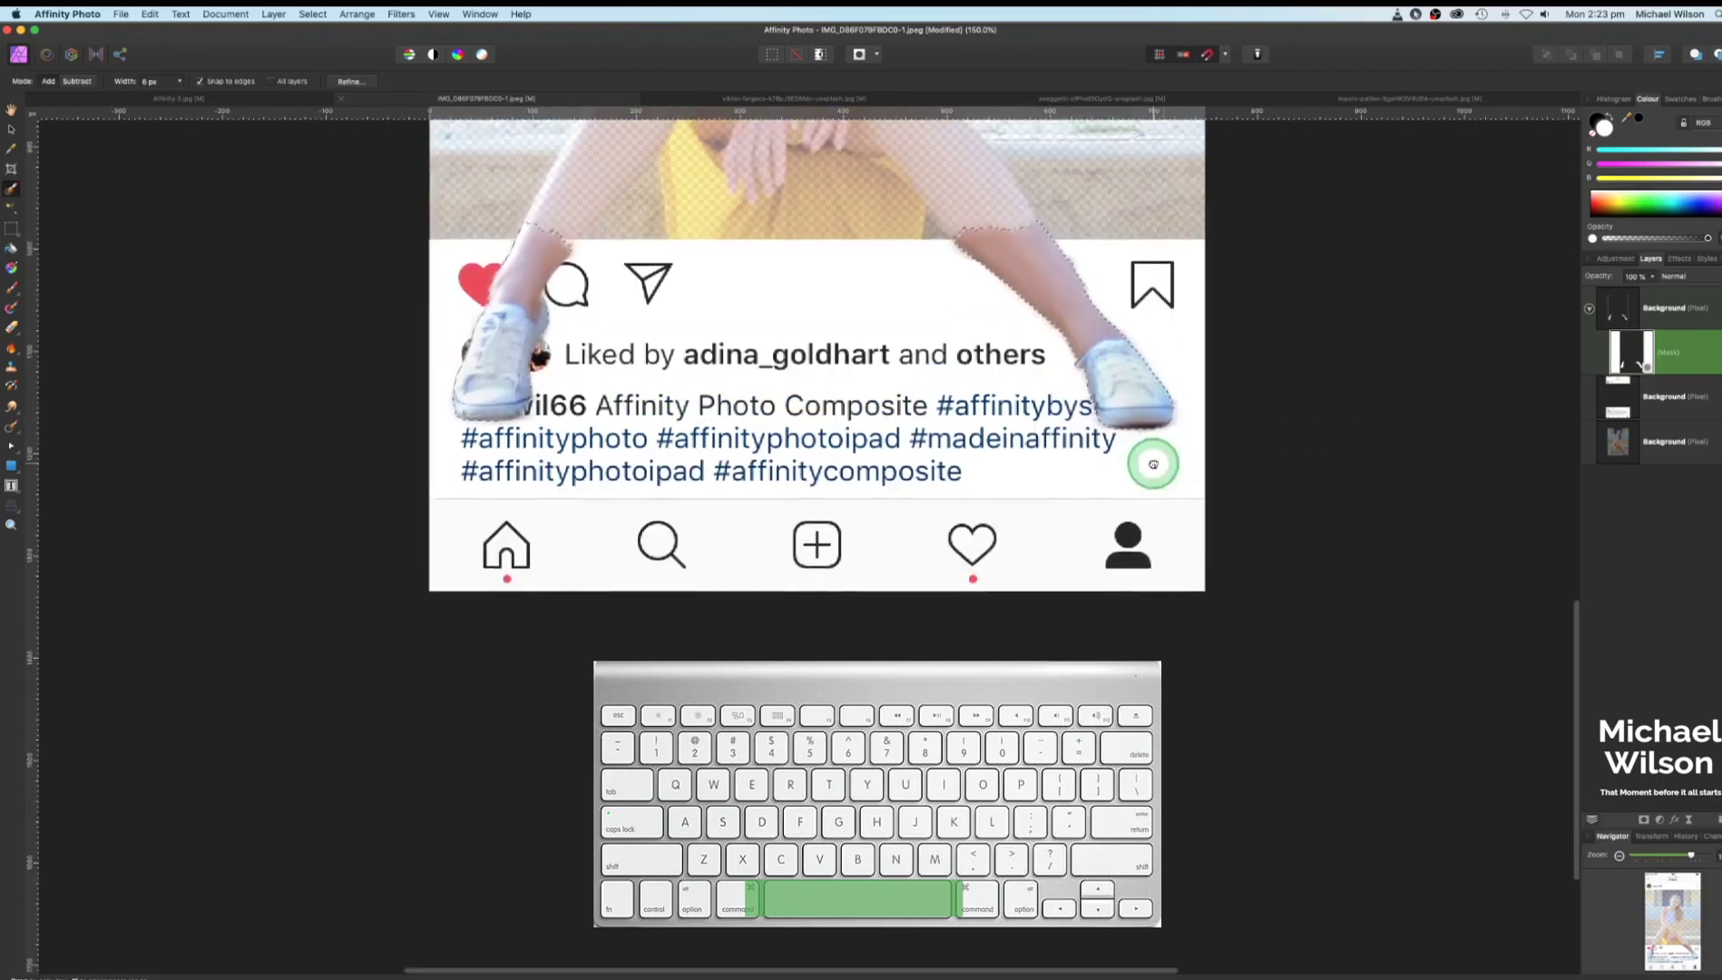
pyautogui.scroll(4, 1150, 542)
pyautogui.press('super+d')
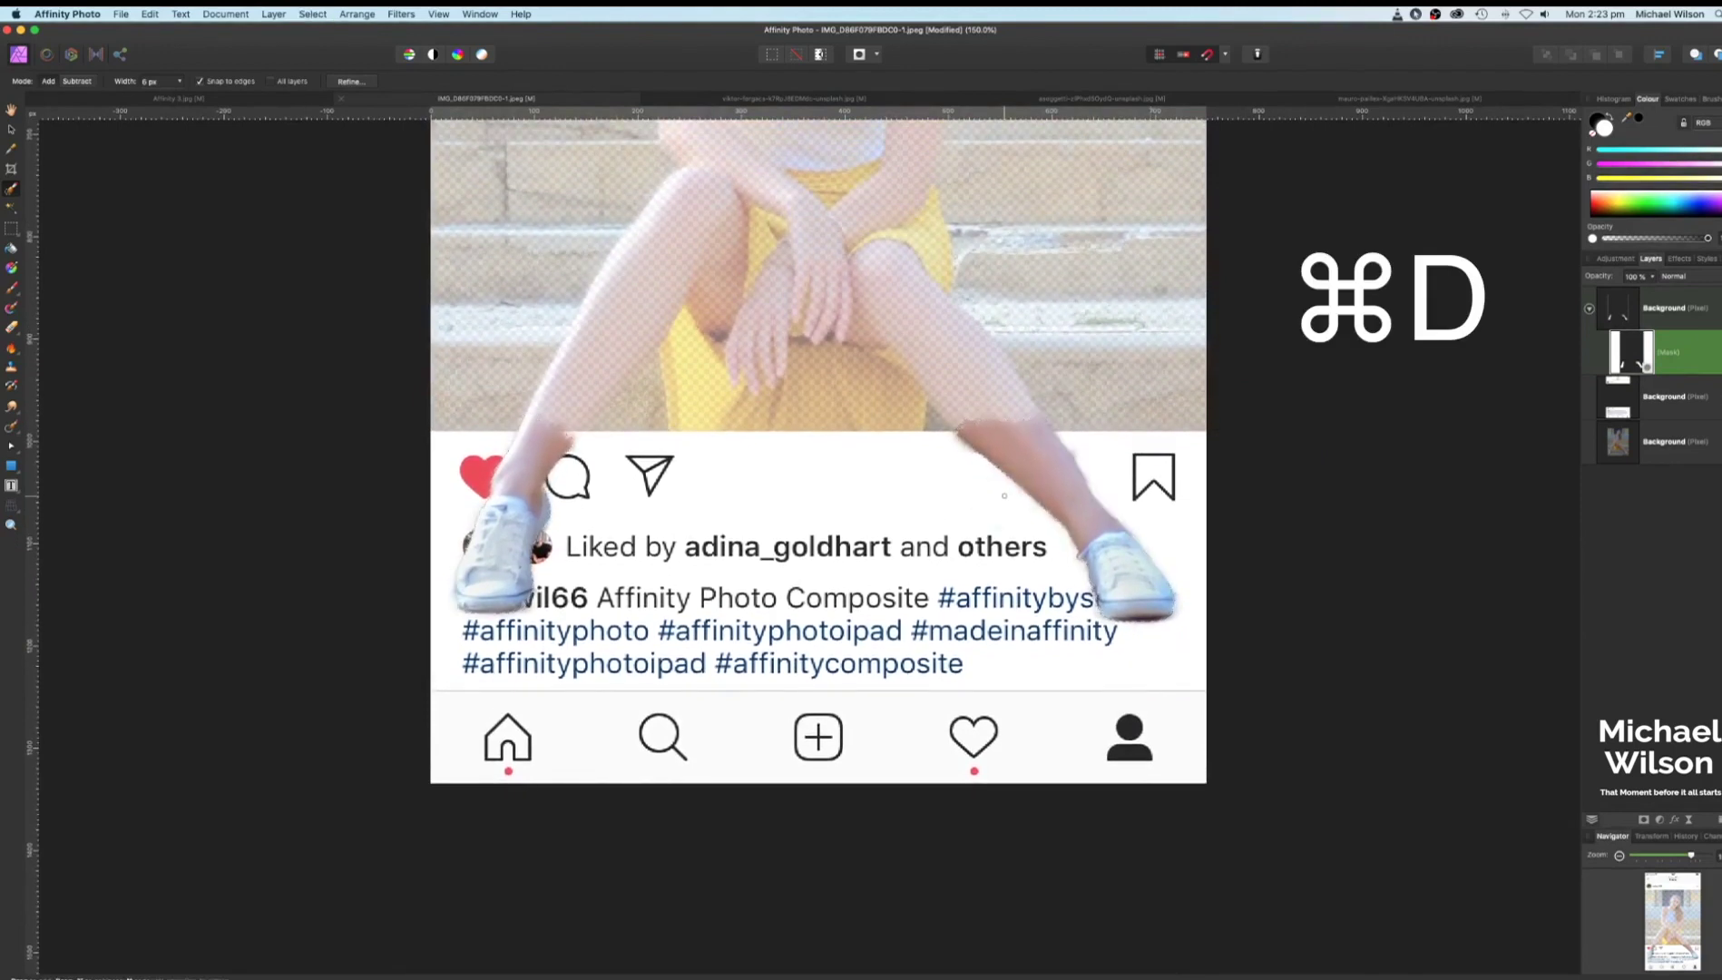
# Set the lowest photo layer's opacity to 100%
pyautogui.scroll(3, 1510, 422)
pyautogui.click(1665, 442)
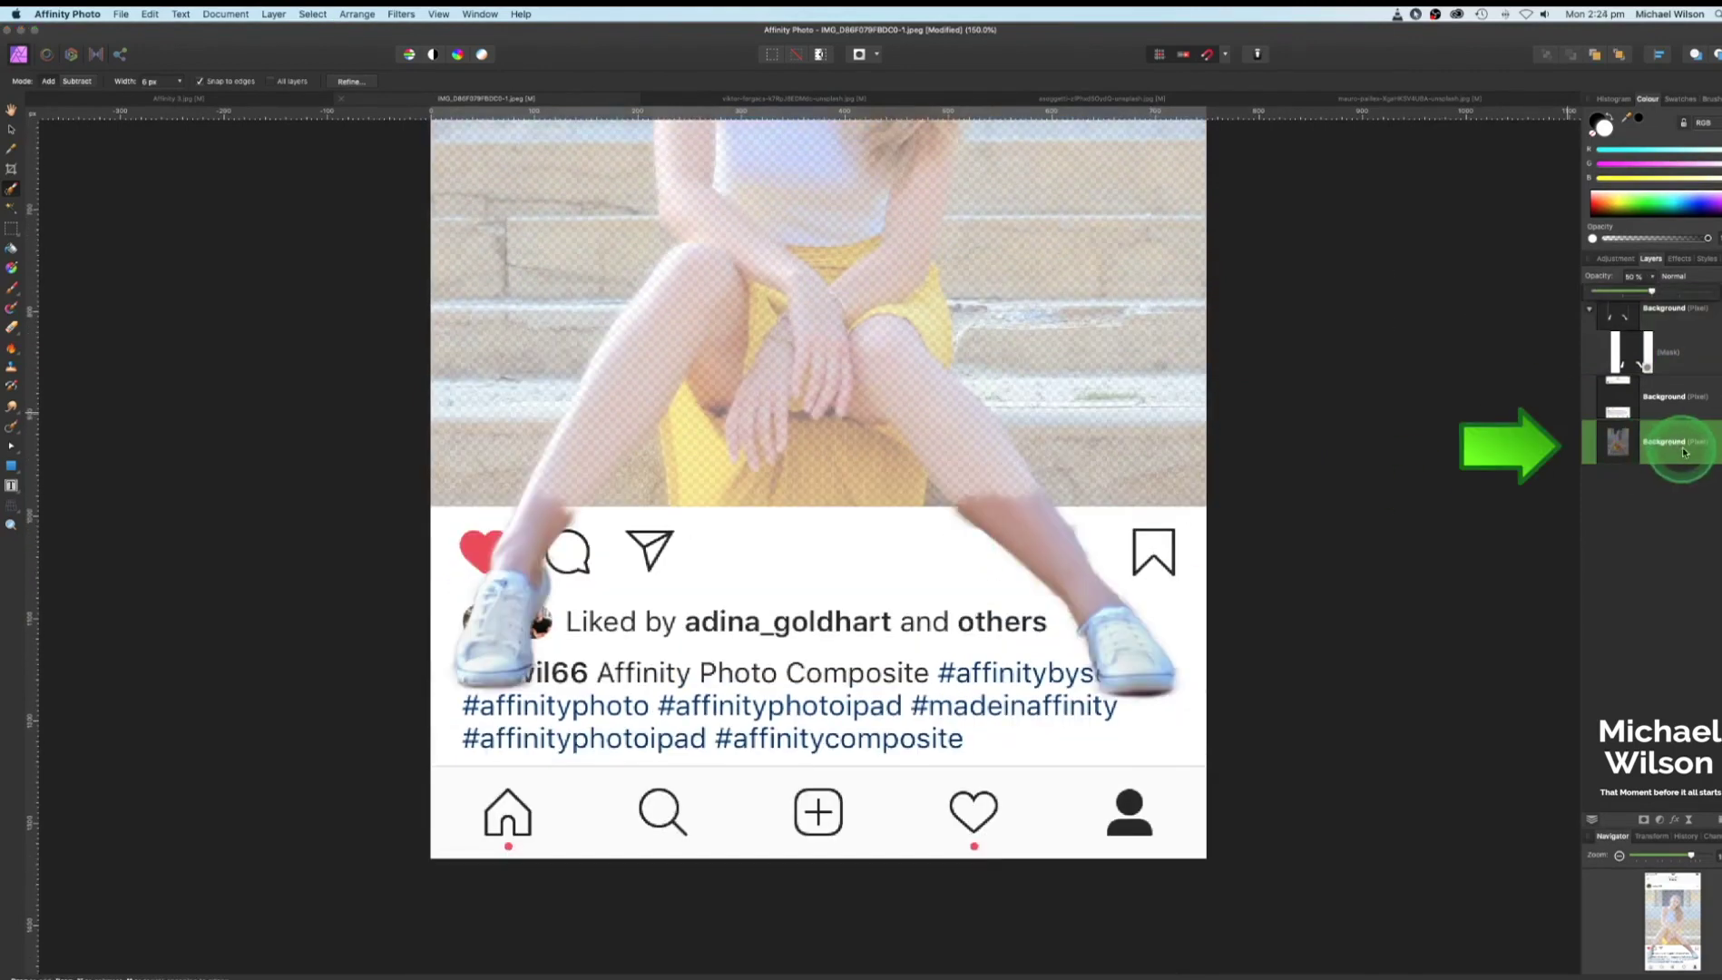
pyautogui.click(1651, 276)
pyautogui.moveTo(1653, 292); pyautogui.dragTo(1709, 290)
pyautogui.scroll(3, 1573, 373)
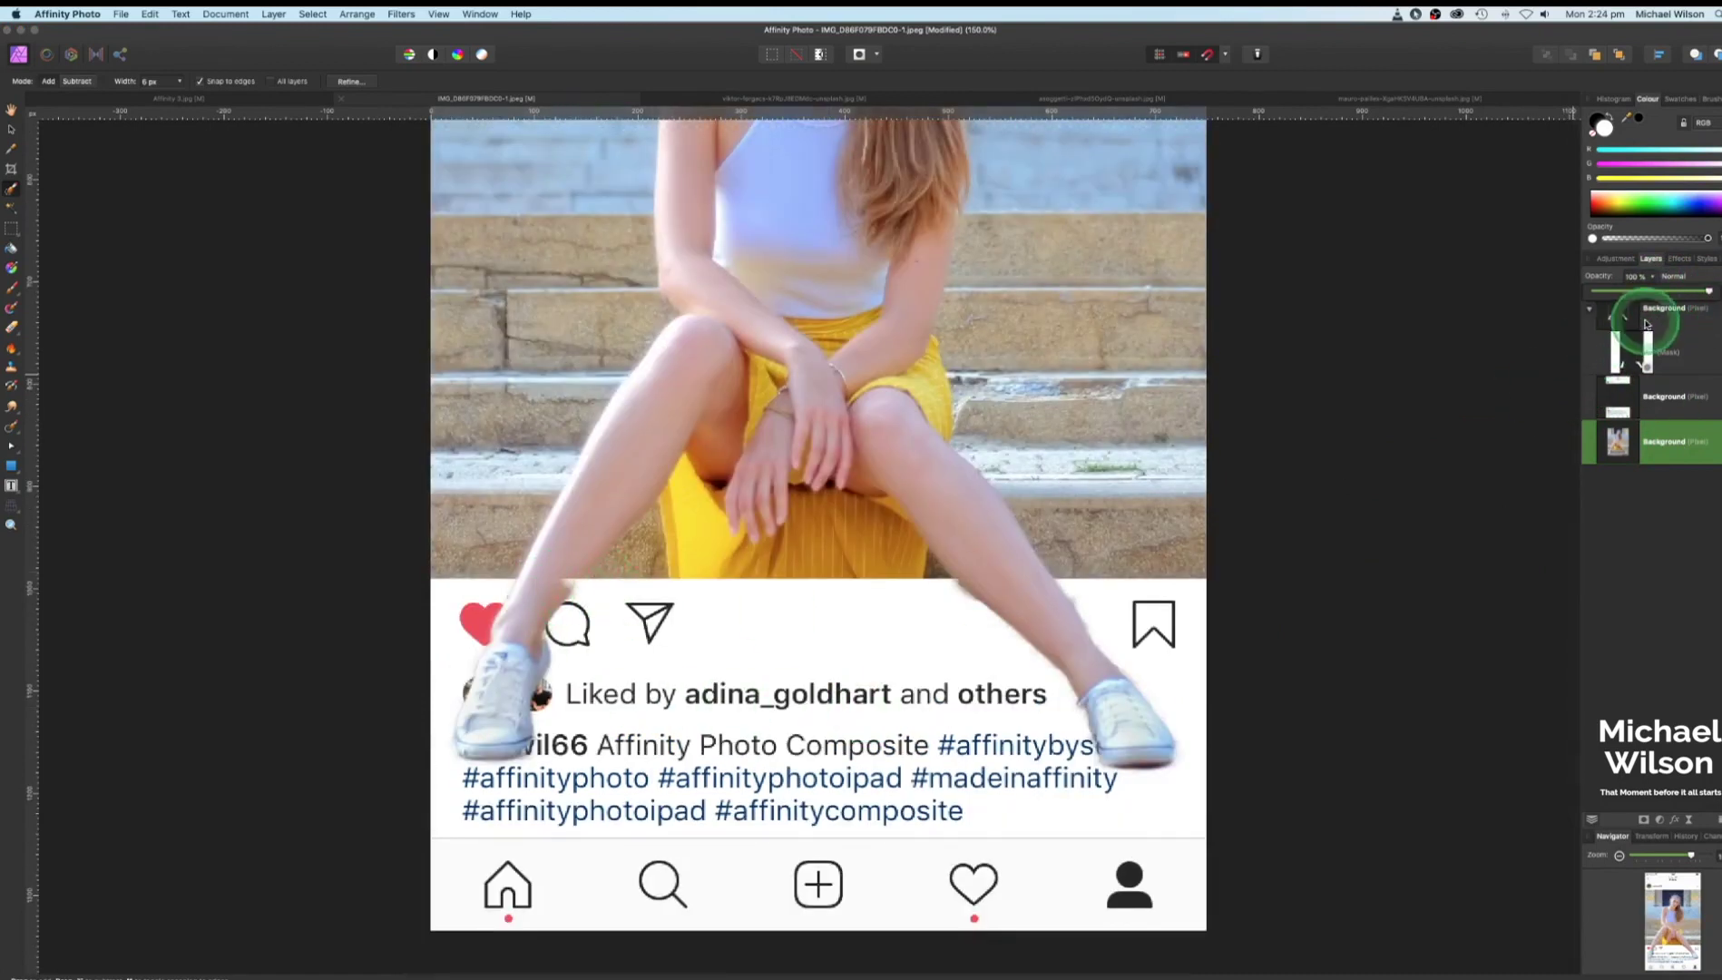
# Target the legs layer's mask and set the Paint Brush to 100% opacity, 100% flow and 0% hardness
pyautogui.click(1633, 352)
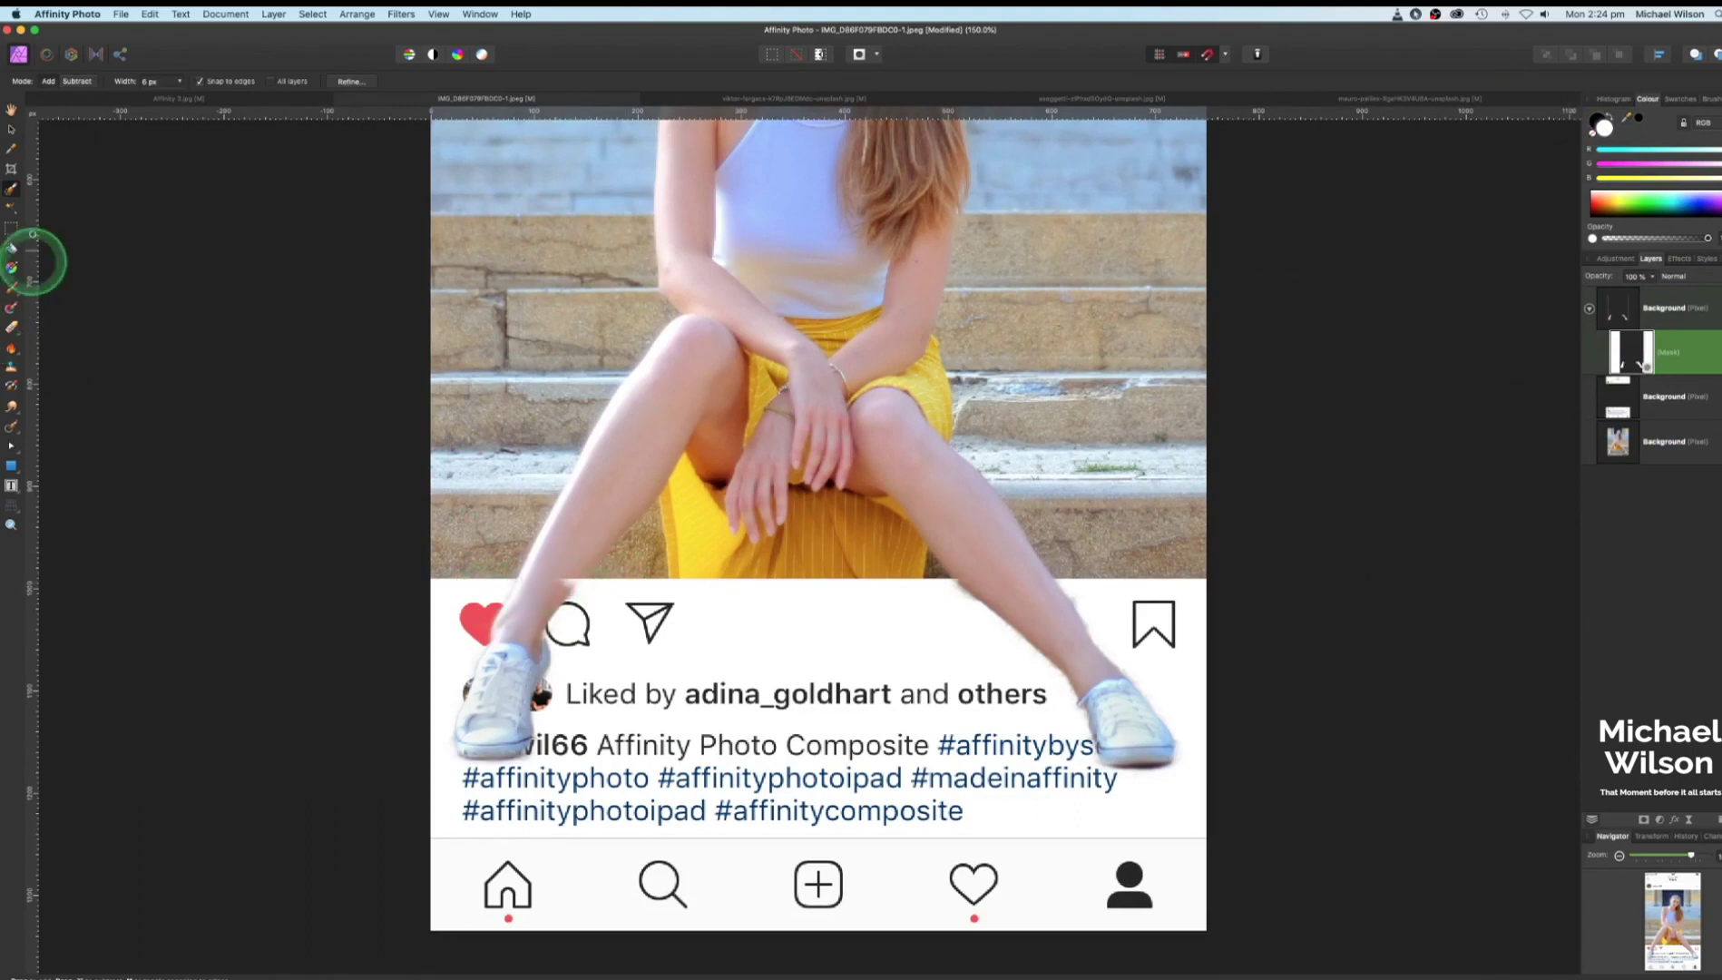
pyautogui.click(12, 288)
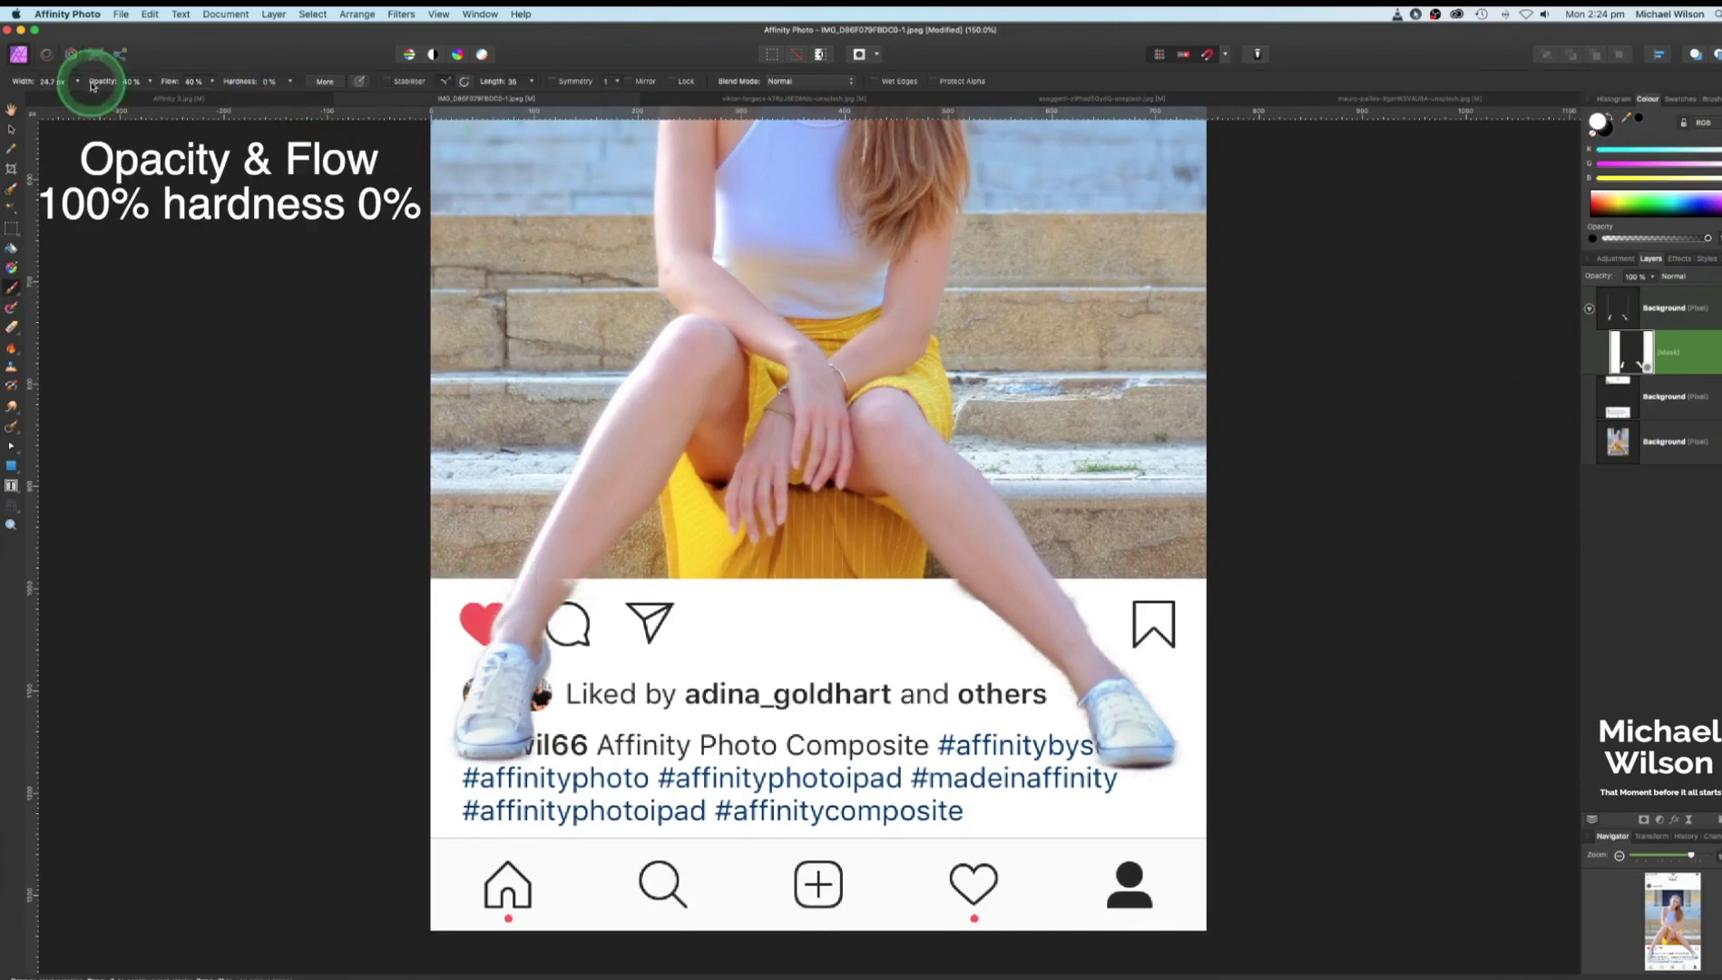
pyautogui.moveTo(106, 82); pyautogui.dragTo(167, 83)
pyautogui.hotkey('shift', '0')
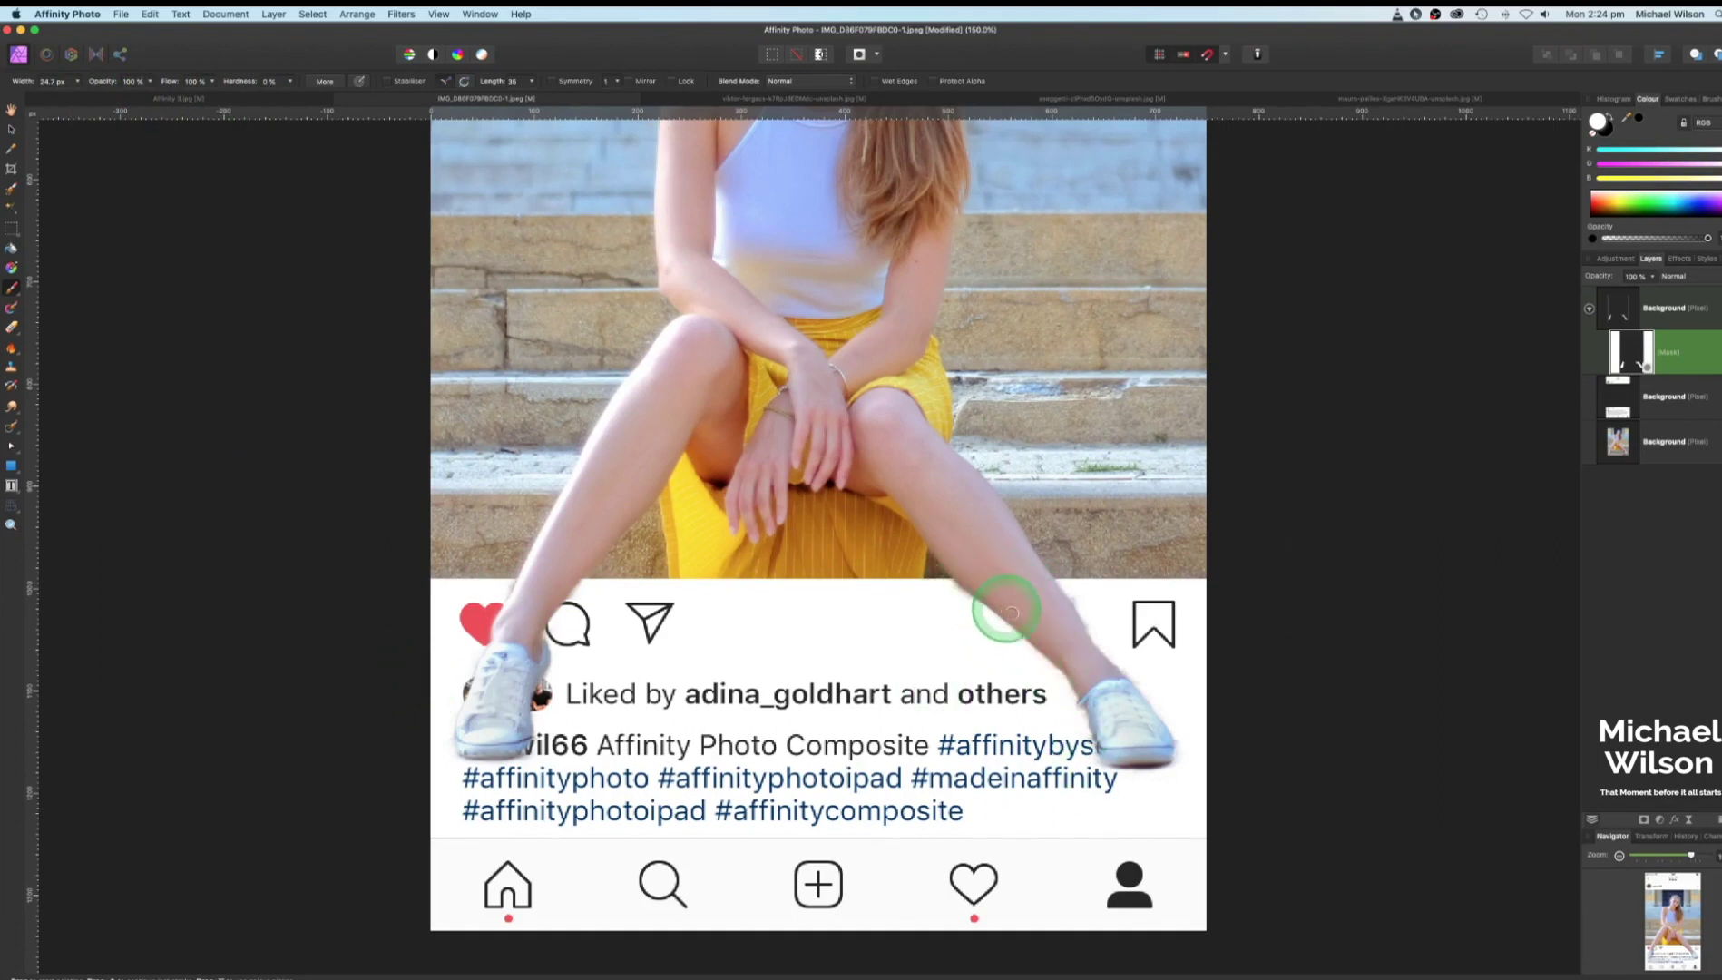
# Paint on the mask in black and white to clean up the edges of both lower legs and shoes
pyautogui.click(1603, 124)
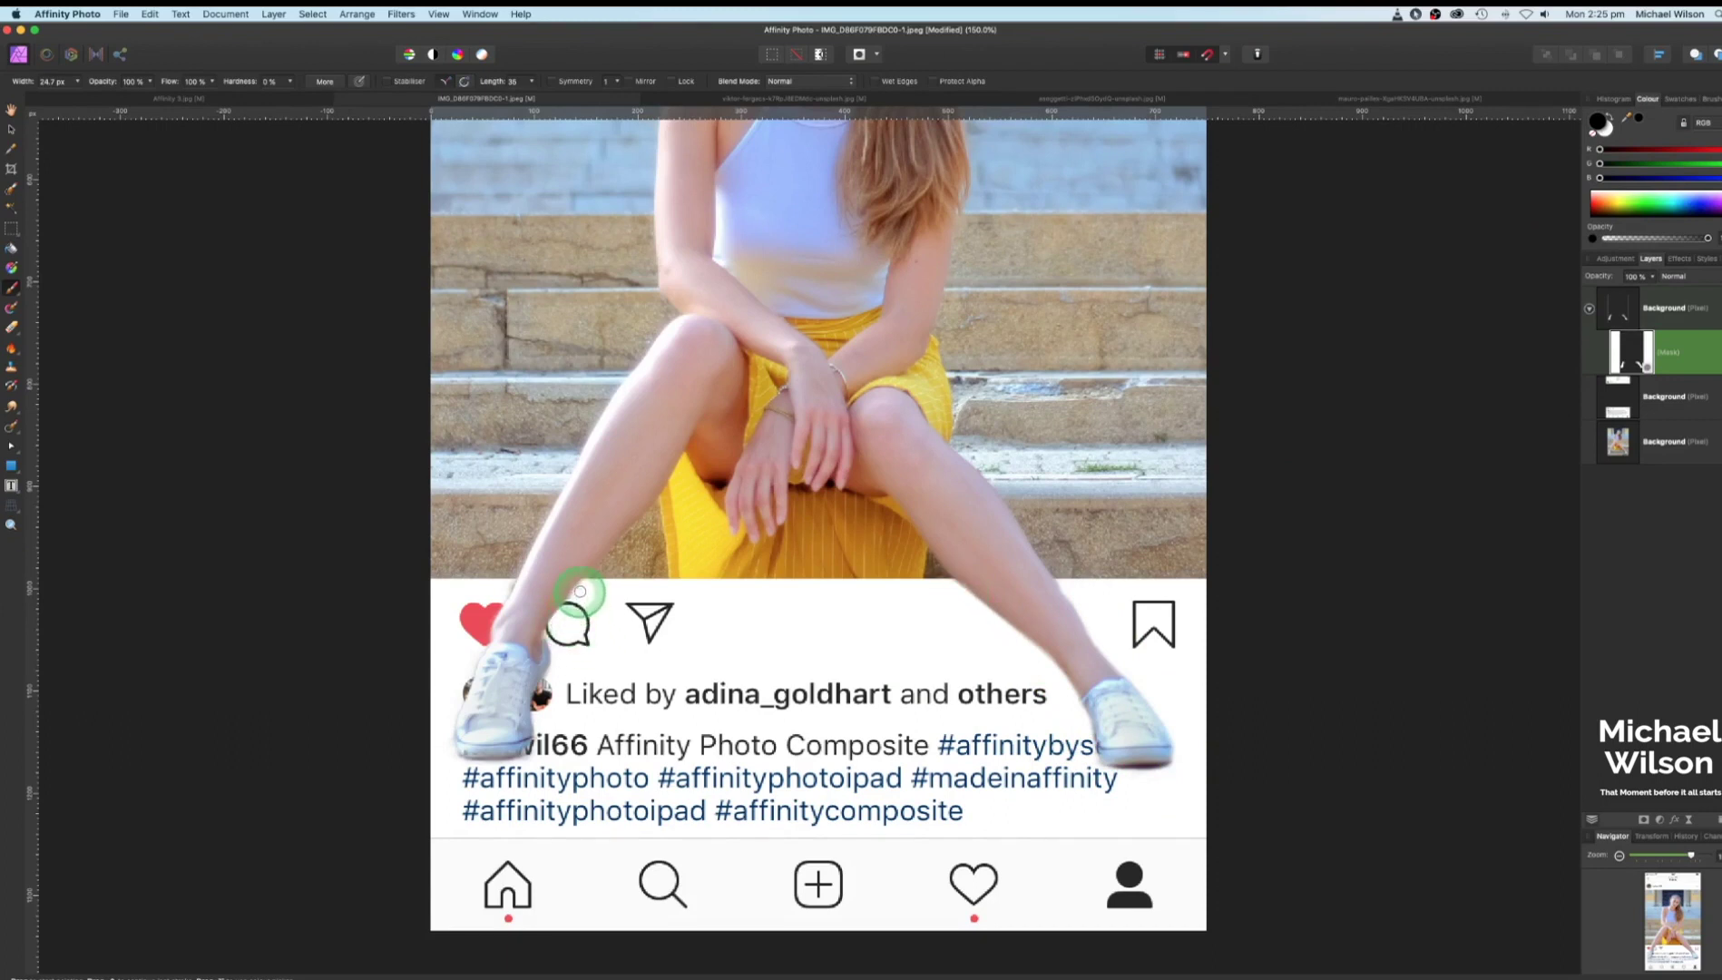
pyautogui.press('x')
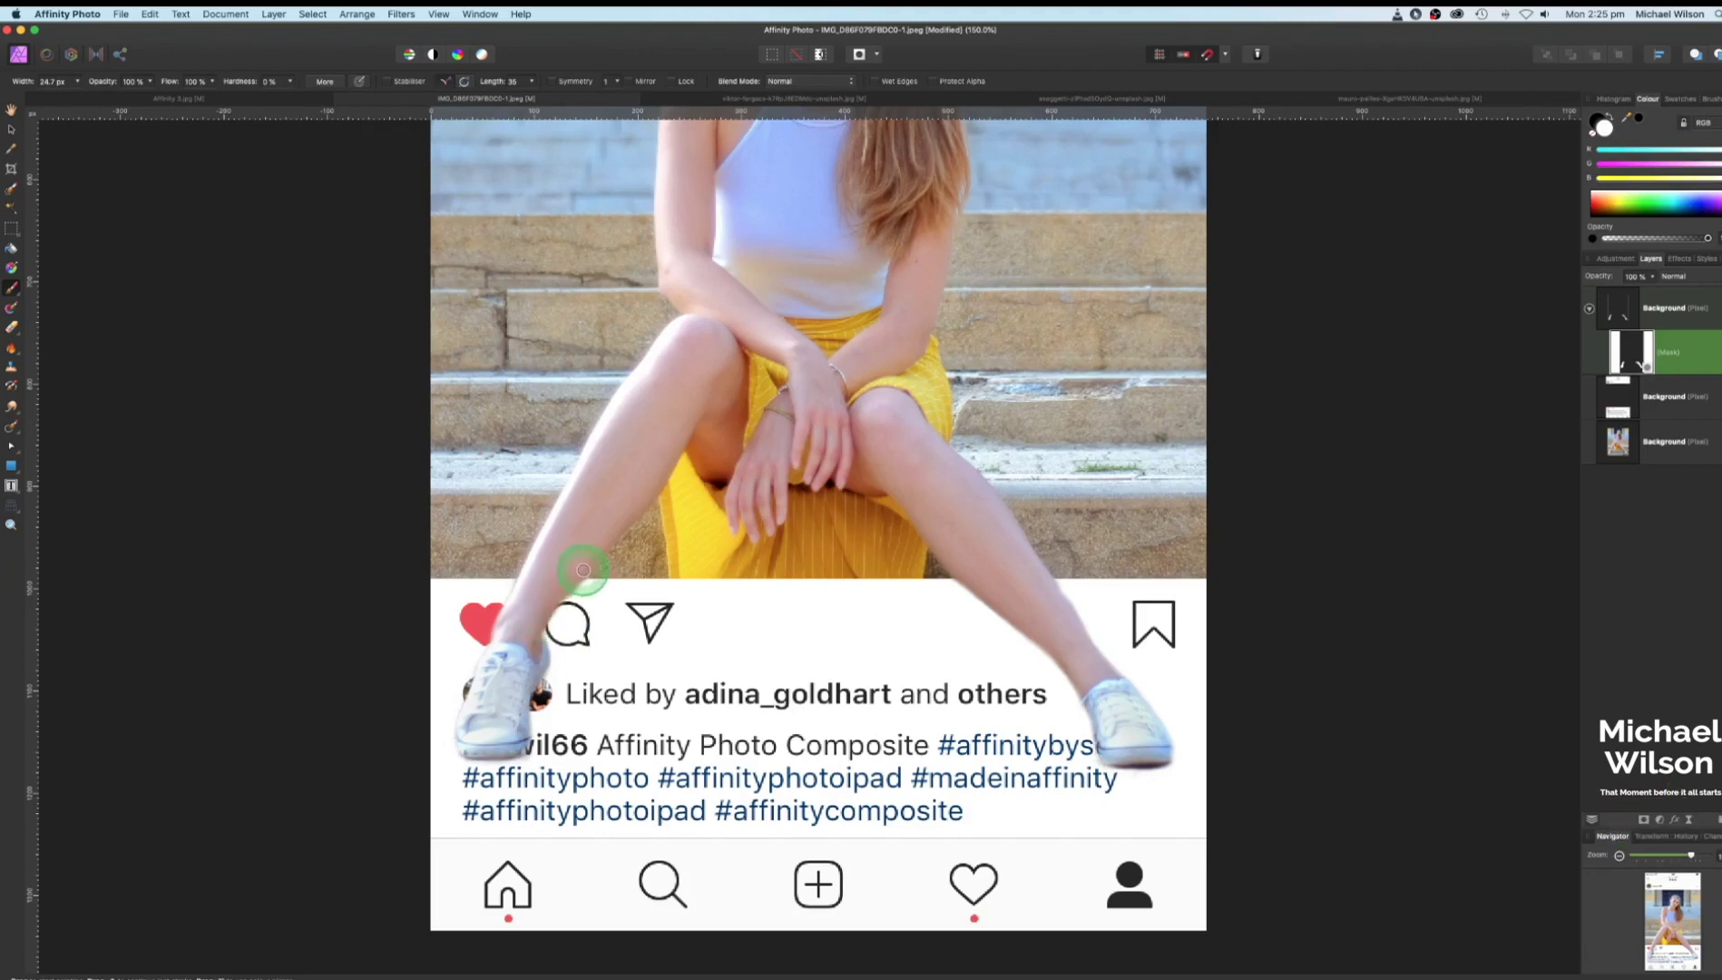
pyautogui.press('x')
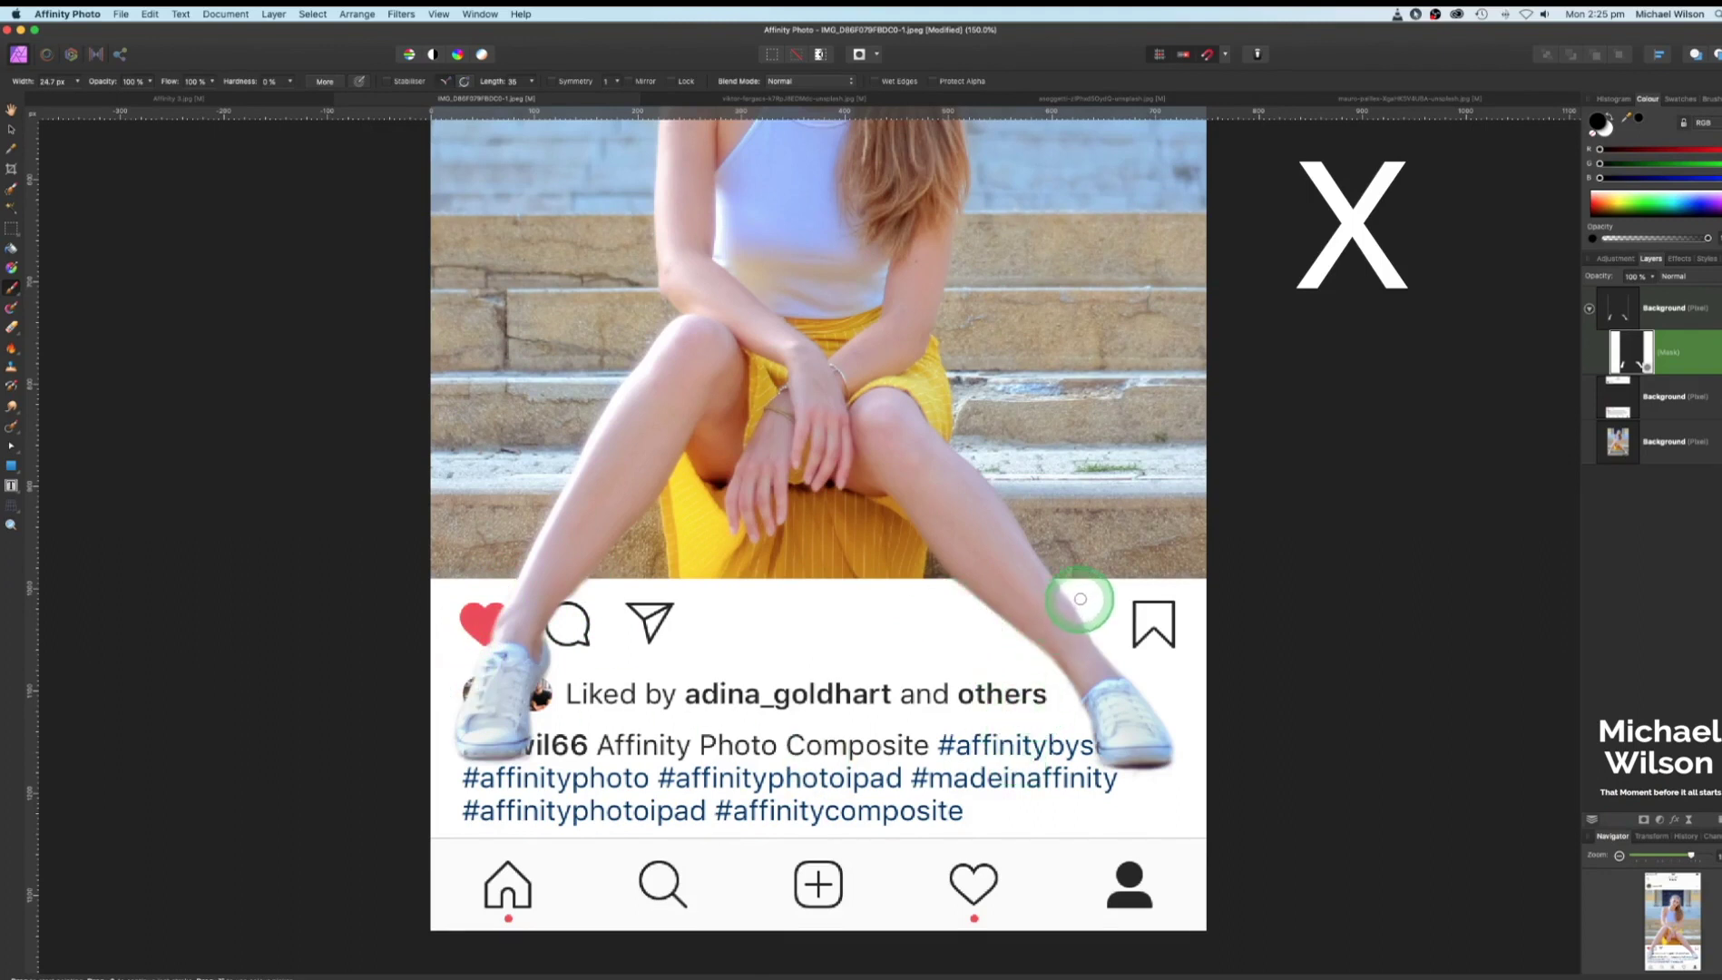
pyautogui.press('x')
pyautogui.click(1604, 125)
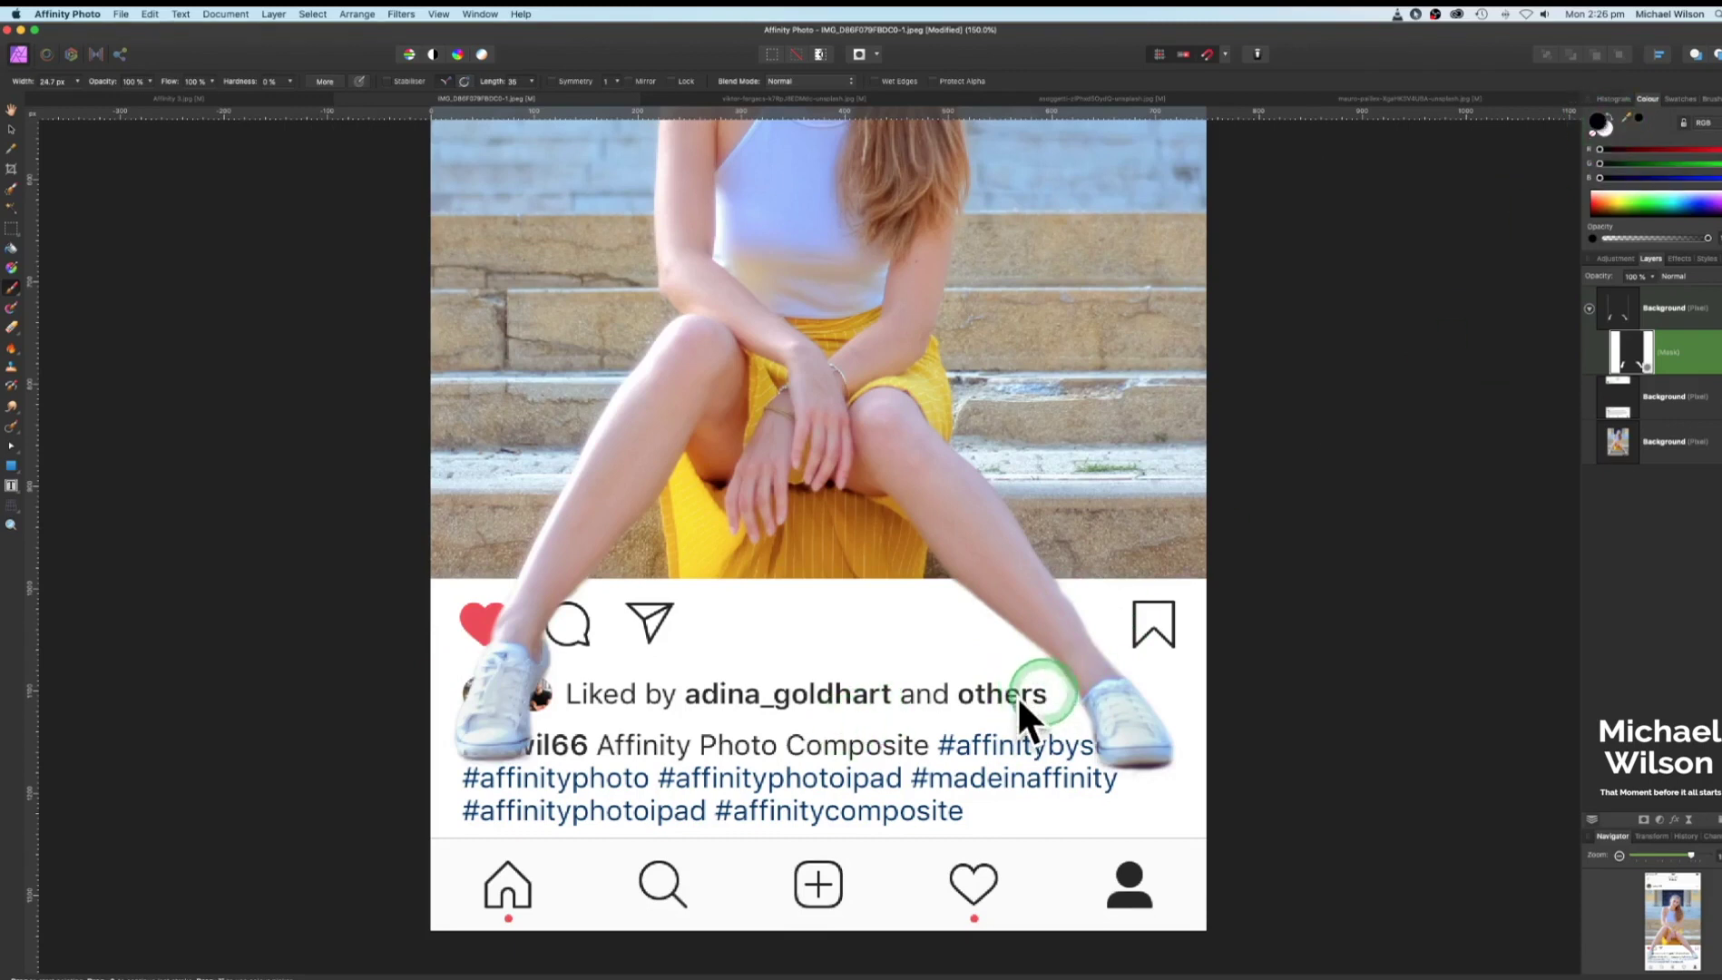
pyautogui.moveTo(336, 680)
pyautogui.mouseDown()
pyautogui.moveTo(410, 690)
pyautogui.moveTo(526, 628)
pyautogui.moveTo(486, 711)
pyautogui.moveTo(499, 744)
pyautogui.mouseUp()
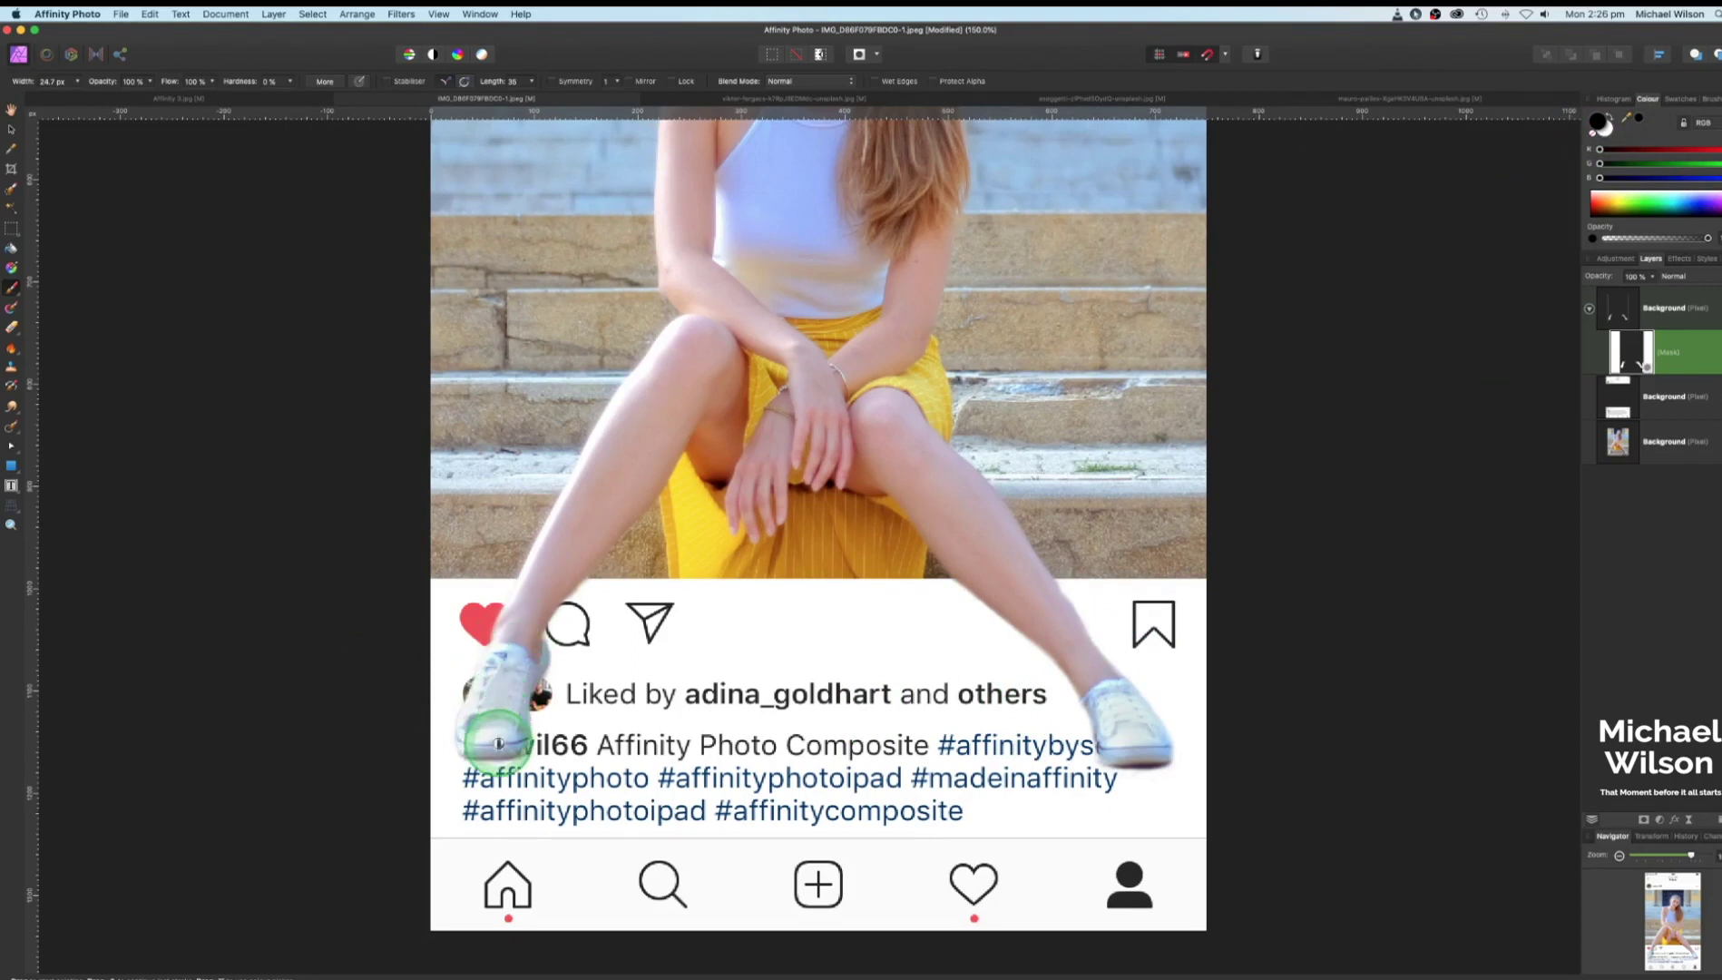
# Collapse the masked legs layer and add a new pixel layer directly beneath it
pyautogui.click(1589, 309)
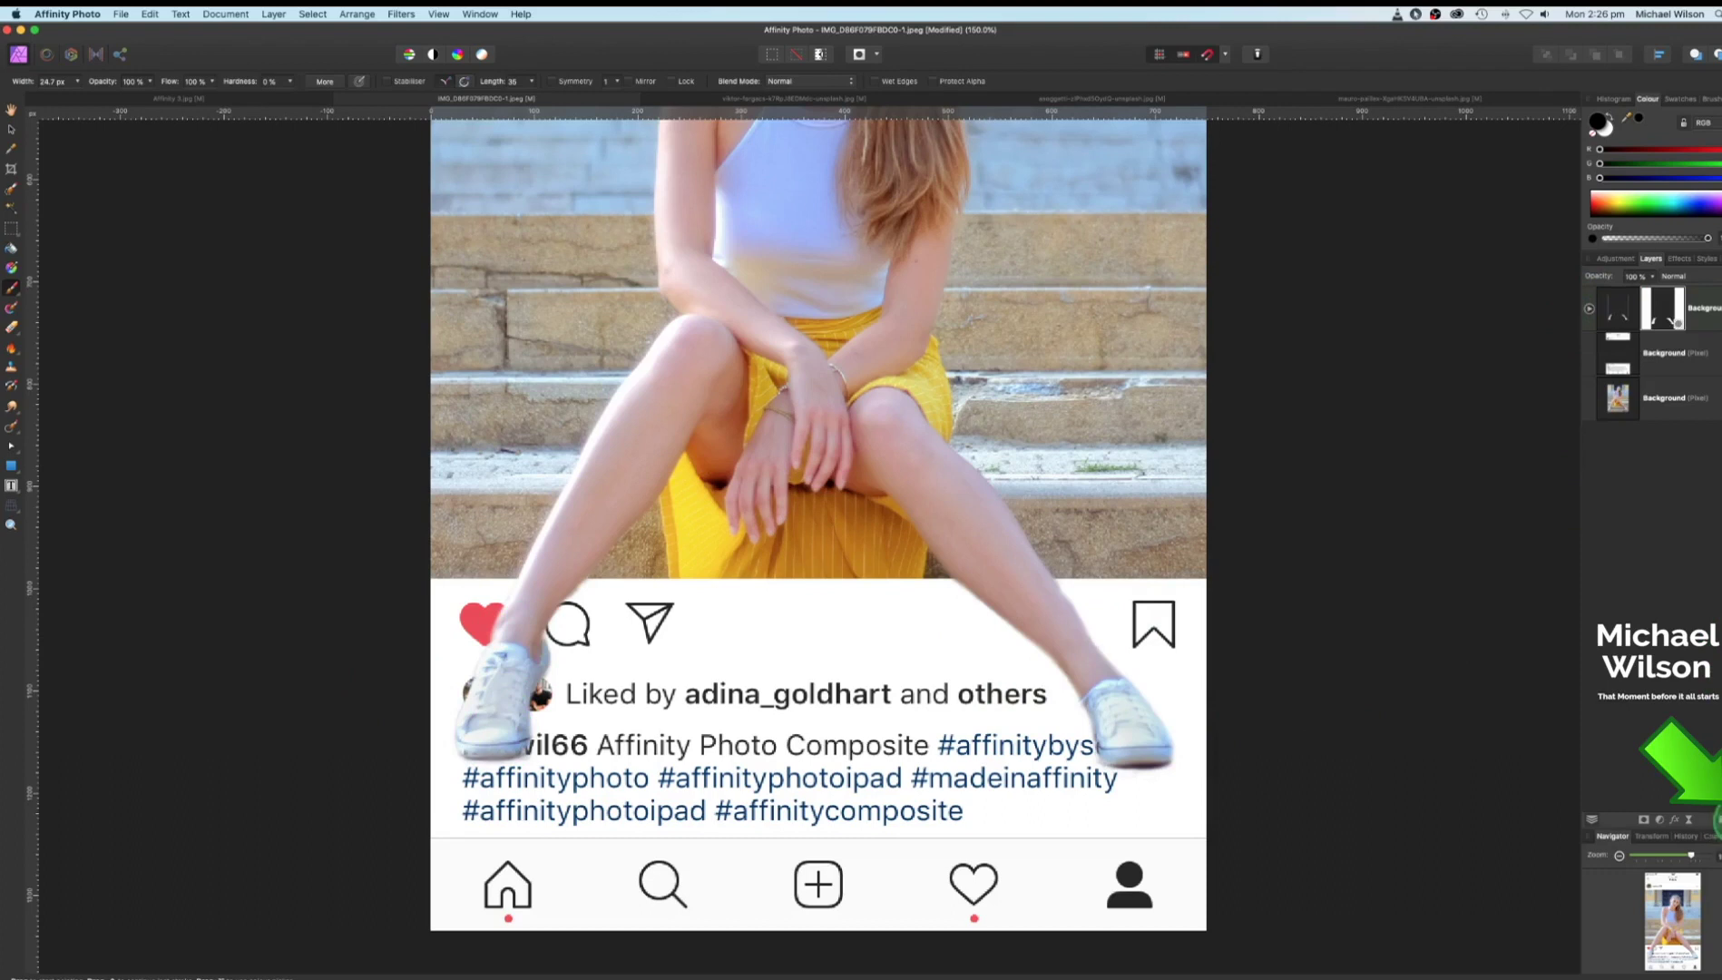
pyautogui.click(1721, 820)
pyautogui.moveTo(1674, 319); pyautogui.dragTo(1619, 377)
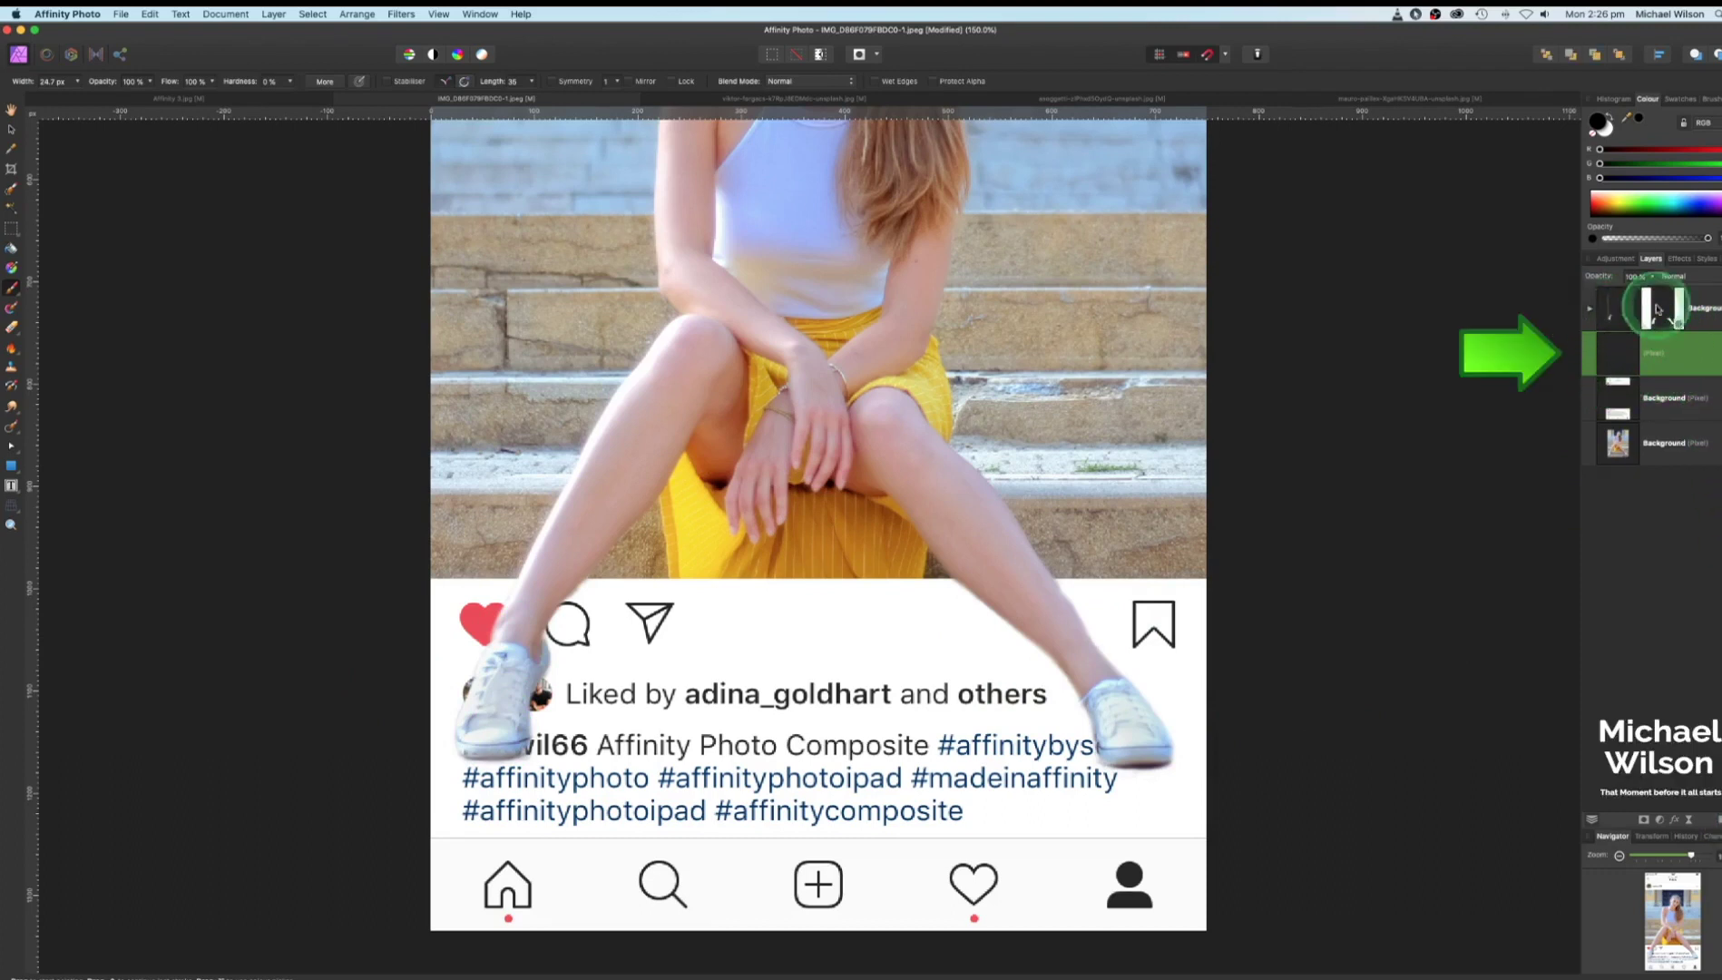
# Paint soft black shadows around both lower legs and shoes on the new layer with 47% brush opacity and flow
pyautogui.click(1603, 124)
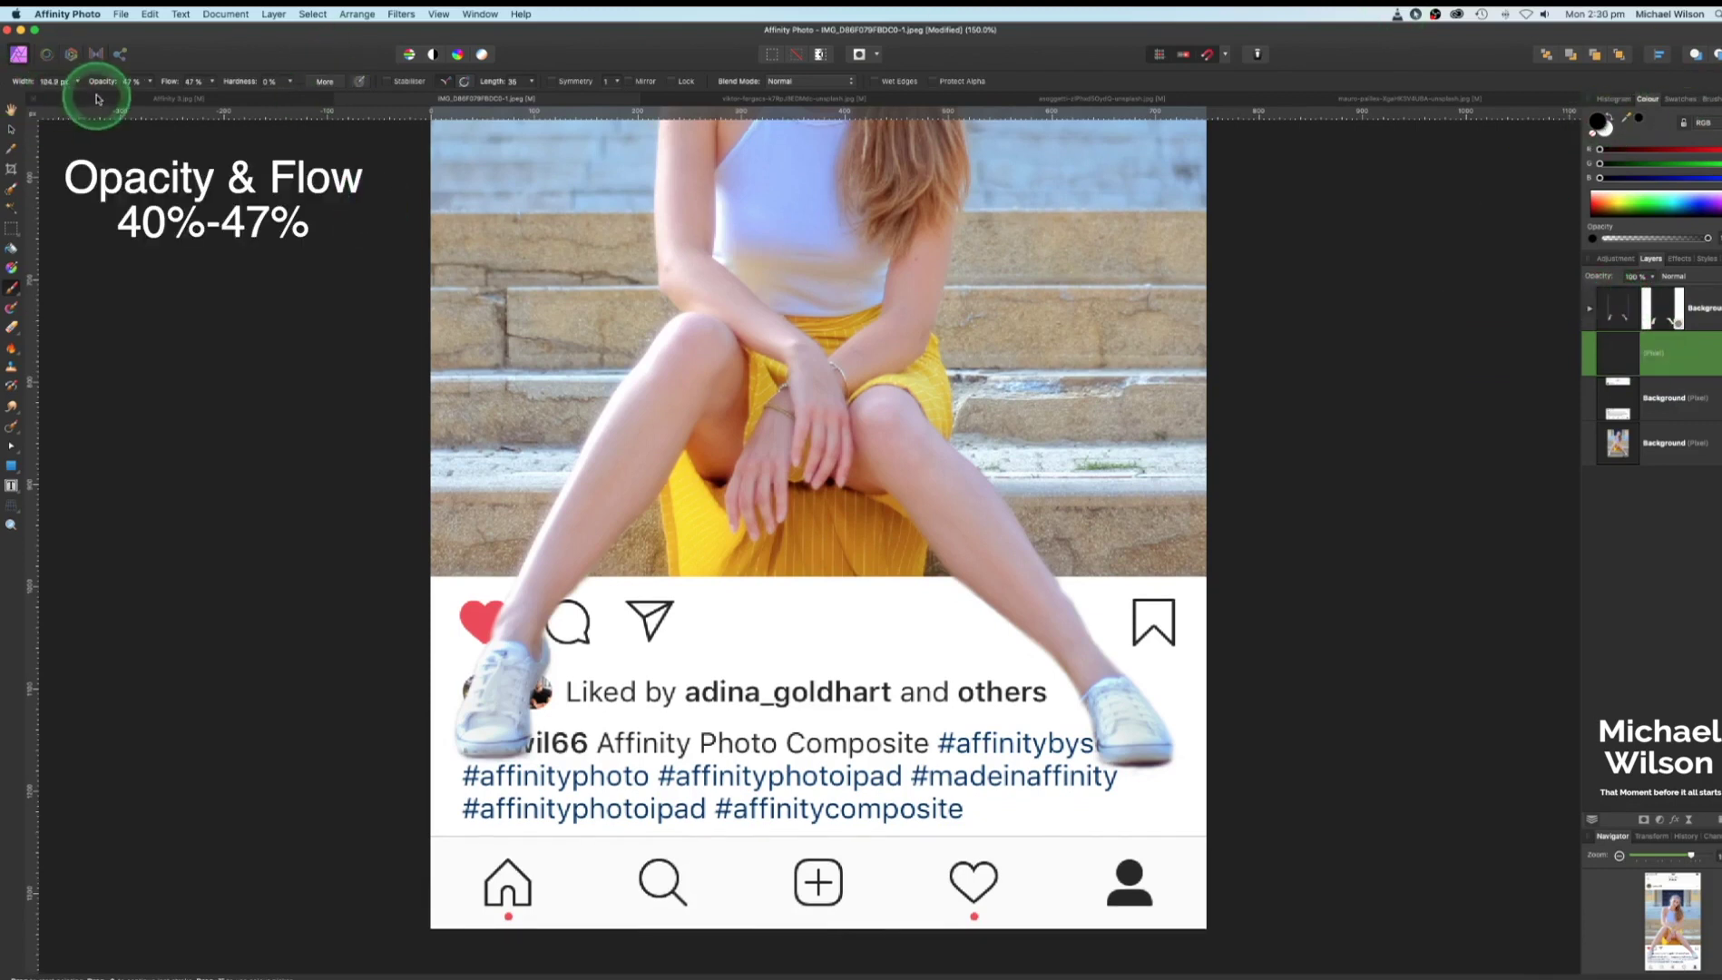
pyautogui.click(136, 82)
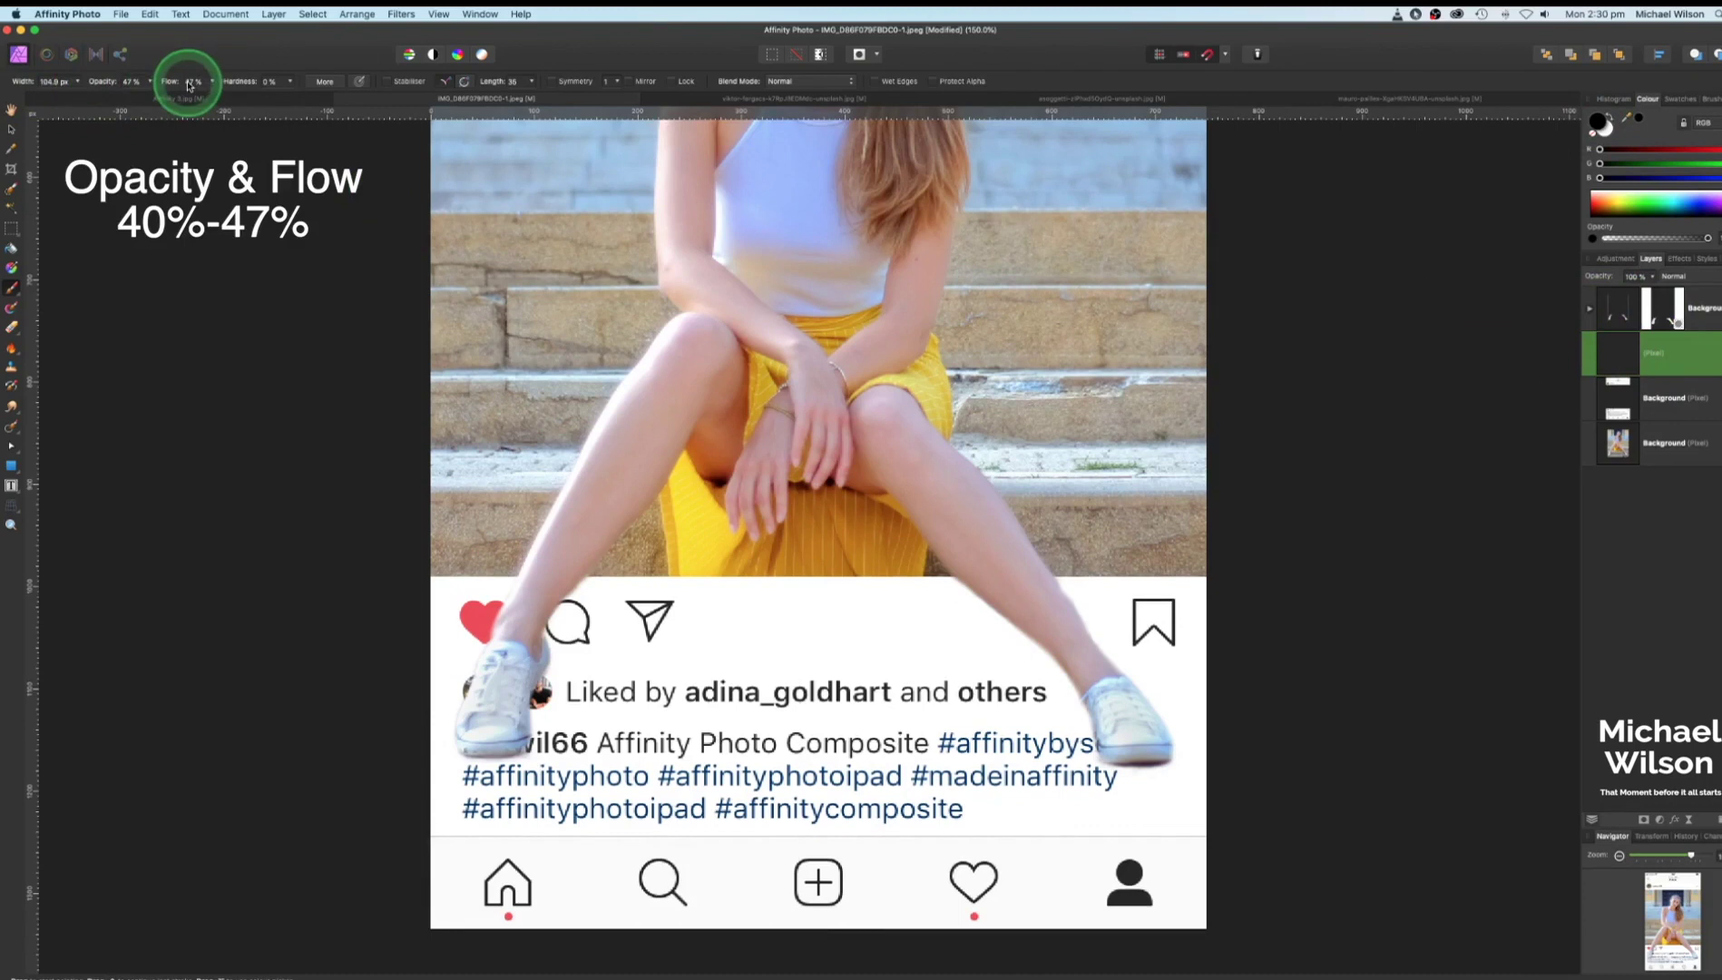
pyautogui.click(816, 591)
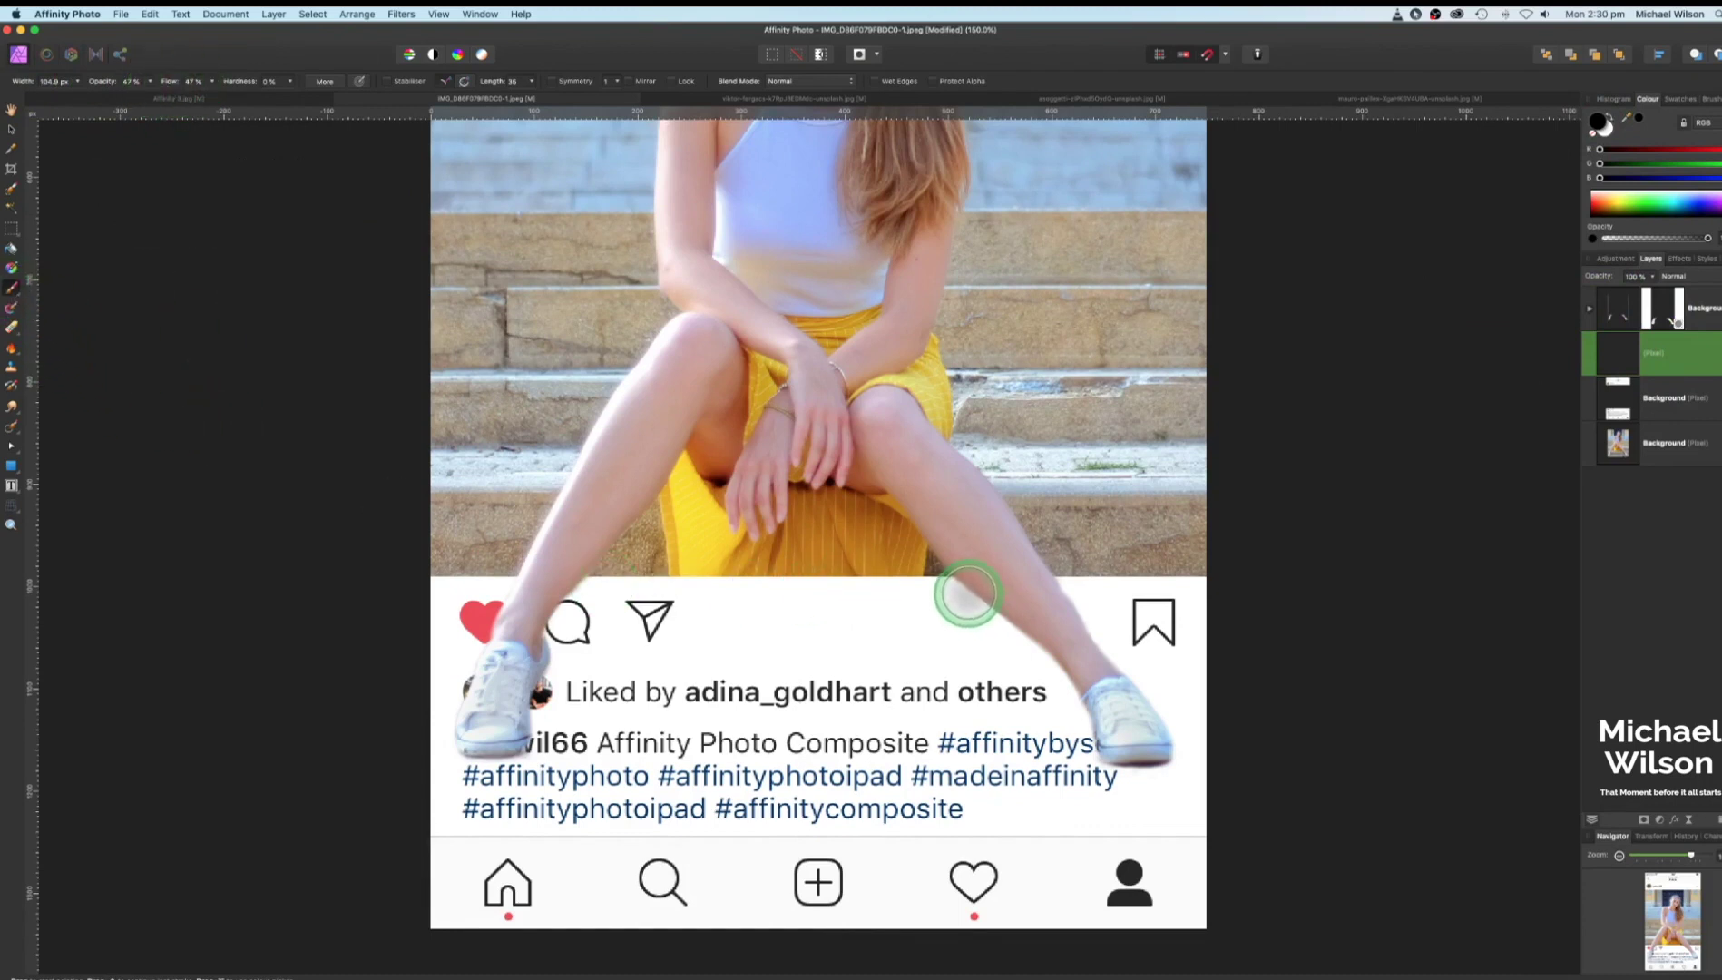
pyautogui.moveTo(1015, 635); pyautogui.dragTo(1120, 758)
pyautogui.moveTo(1066, 584); pyautogui.dragTo(1164, 736)
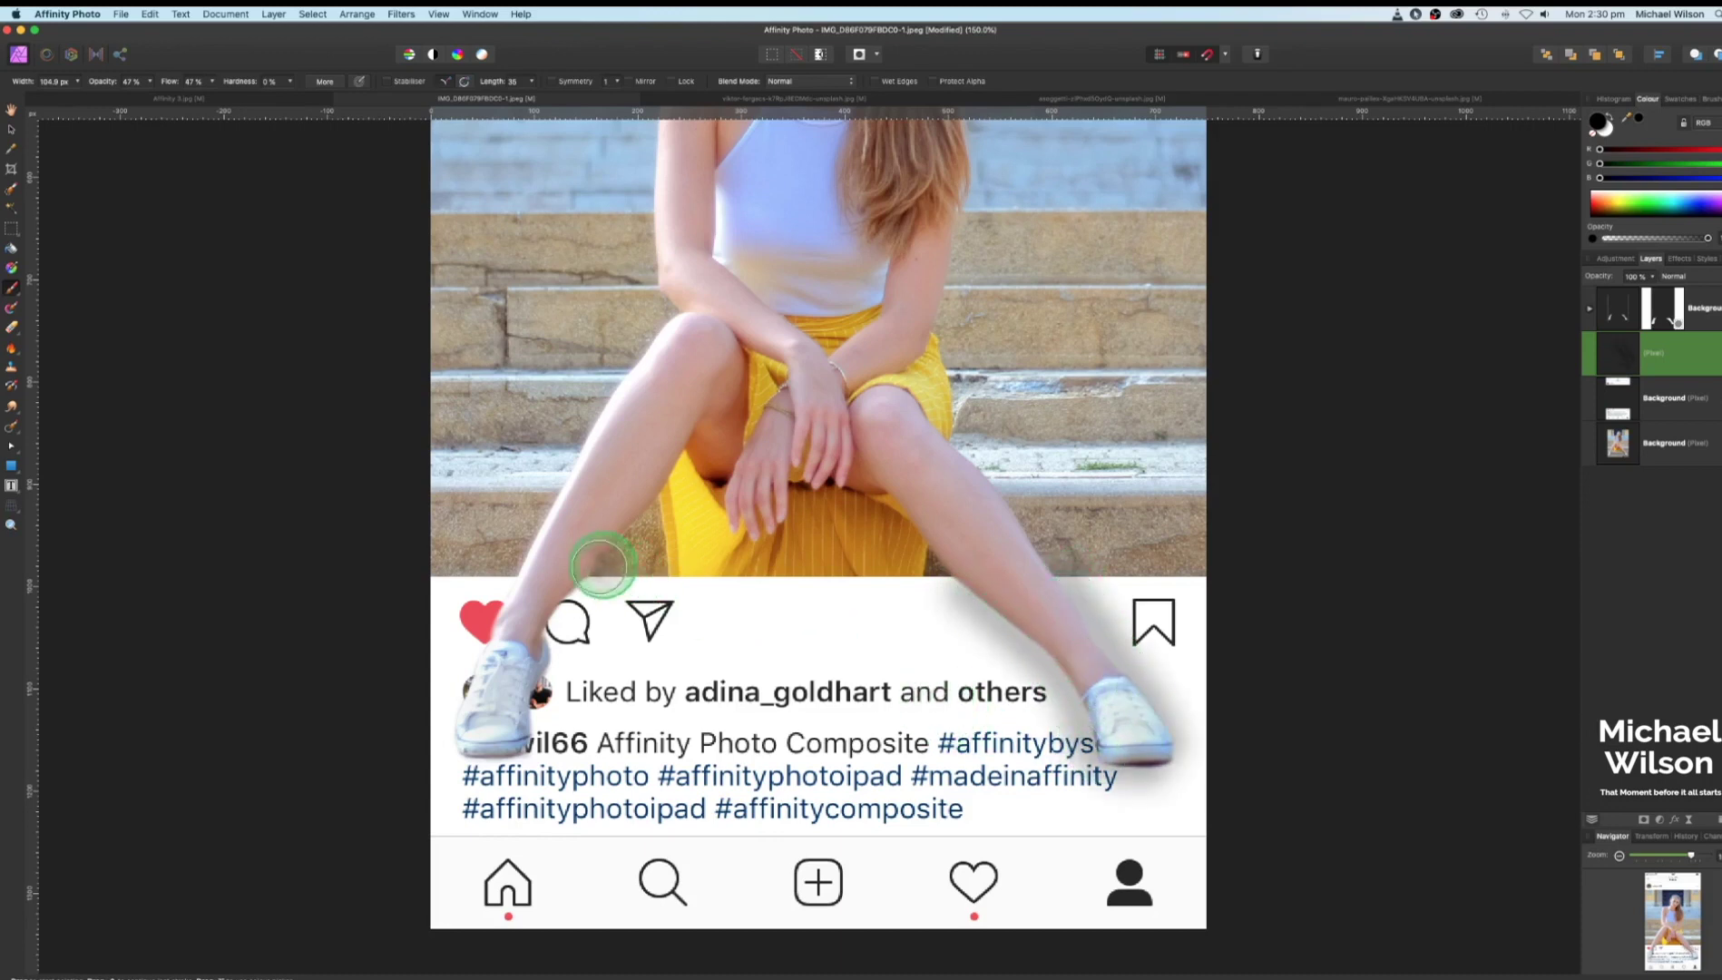
pyautogui.moveTo(582, 580)
pyautogui.mouseDown()
pyautogui.moveTo(517, 726)
pyautogui.moveTo(471, 760)
pyautogui.moveTo(492, 725)
pyautogui.moveTo(494, 596)
pyautogui.moveTo(526, 750)
pyautogui.mouseUp()
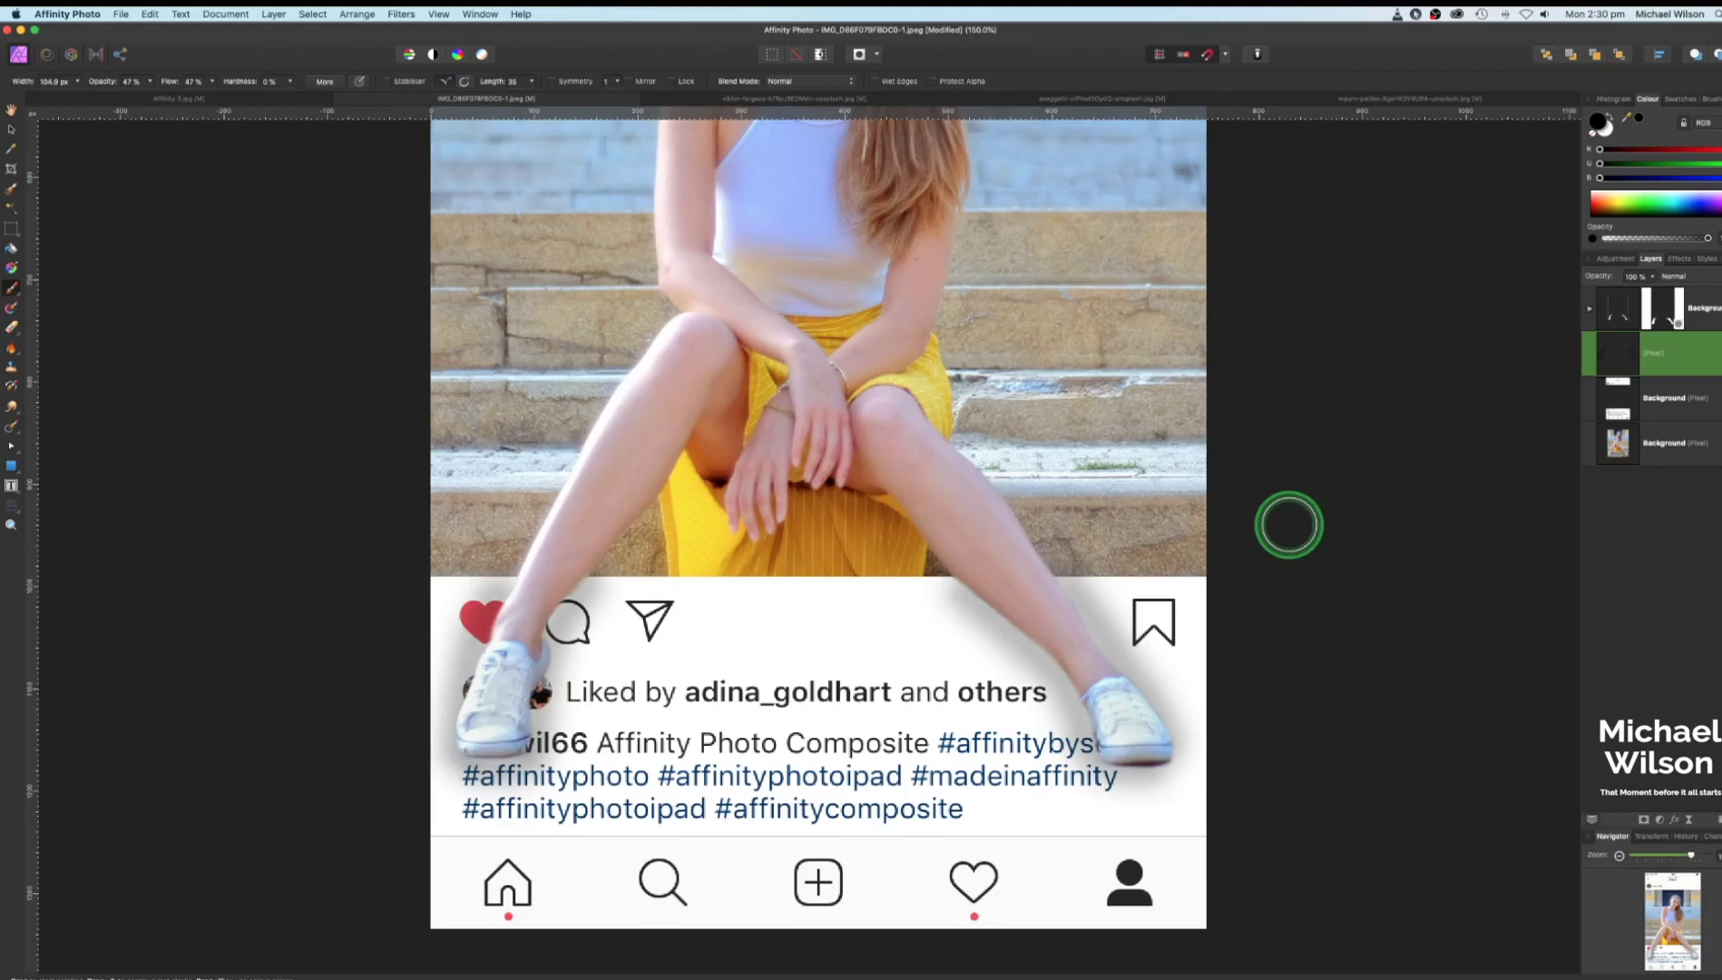
pyautogui.press('super+minus')
pyautogui.press('super+minus')
pyautogui.press('super+minus')
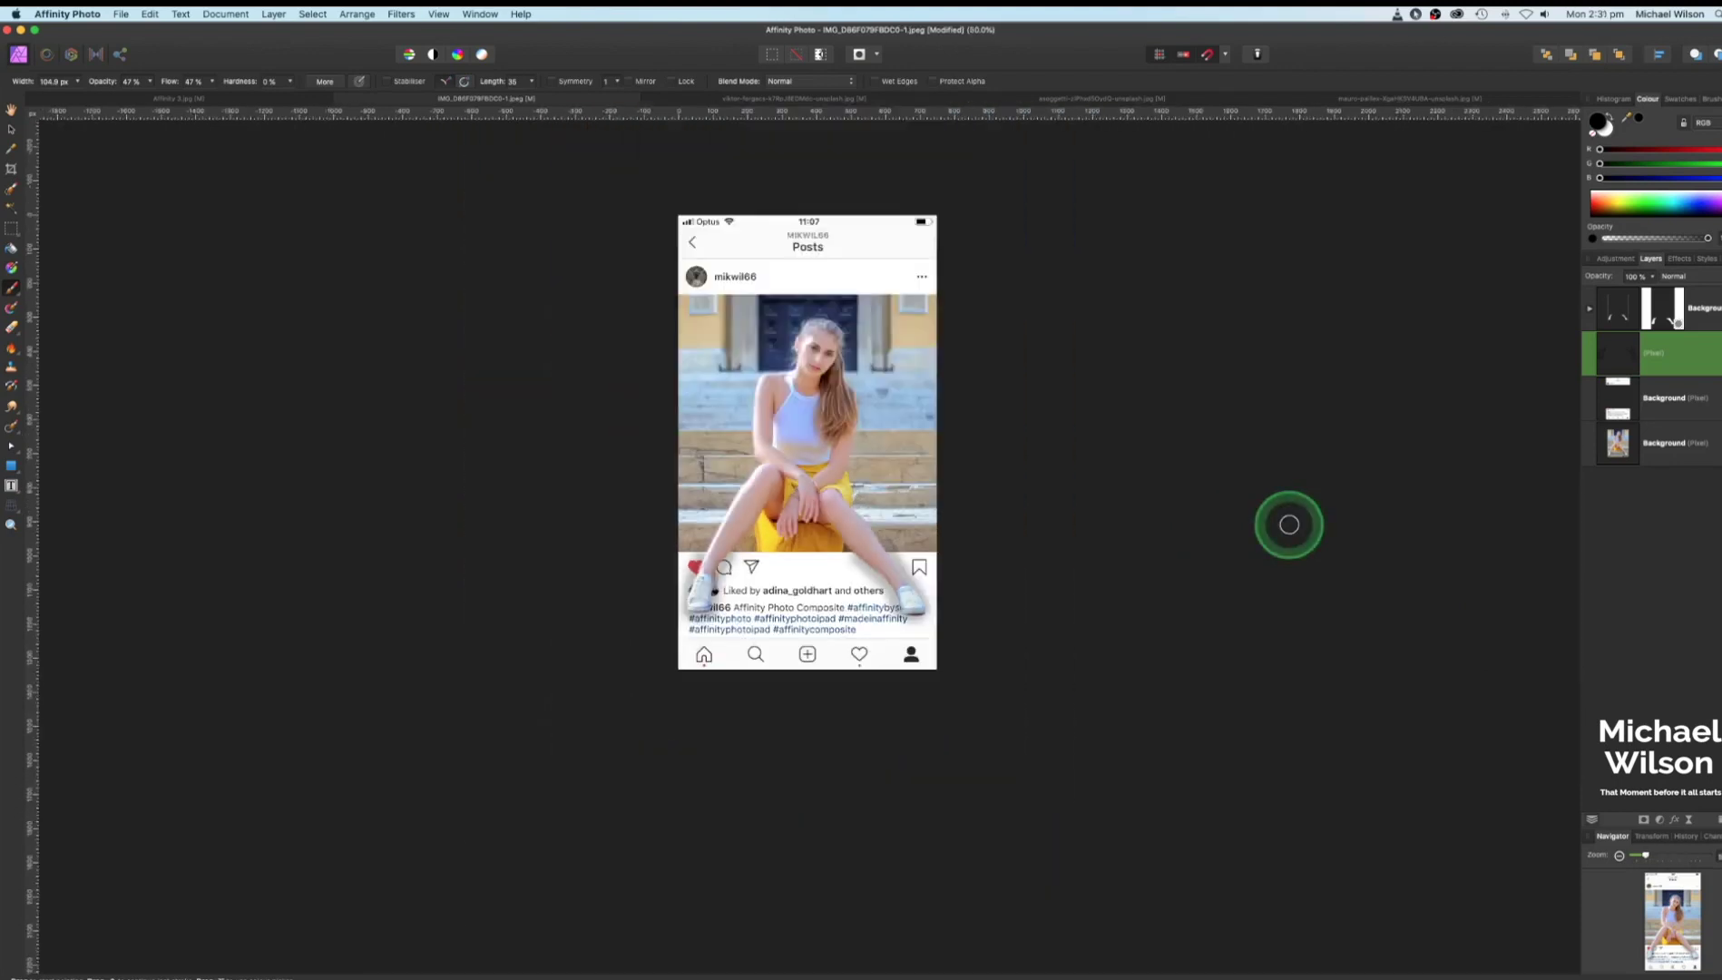
pyautogui.press('super+plus')
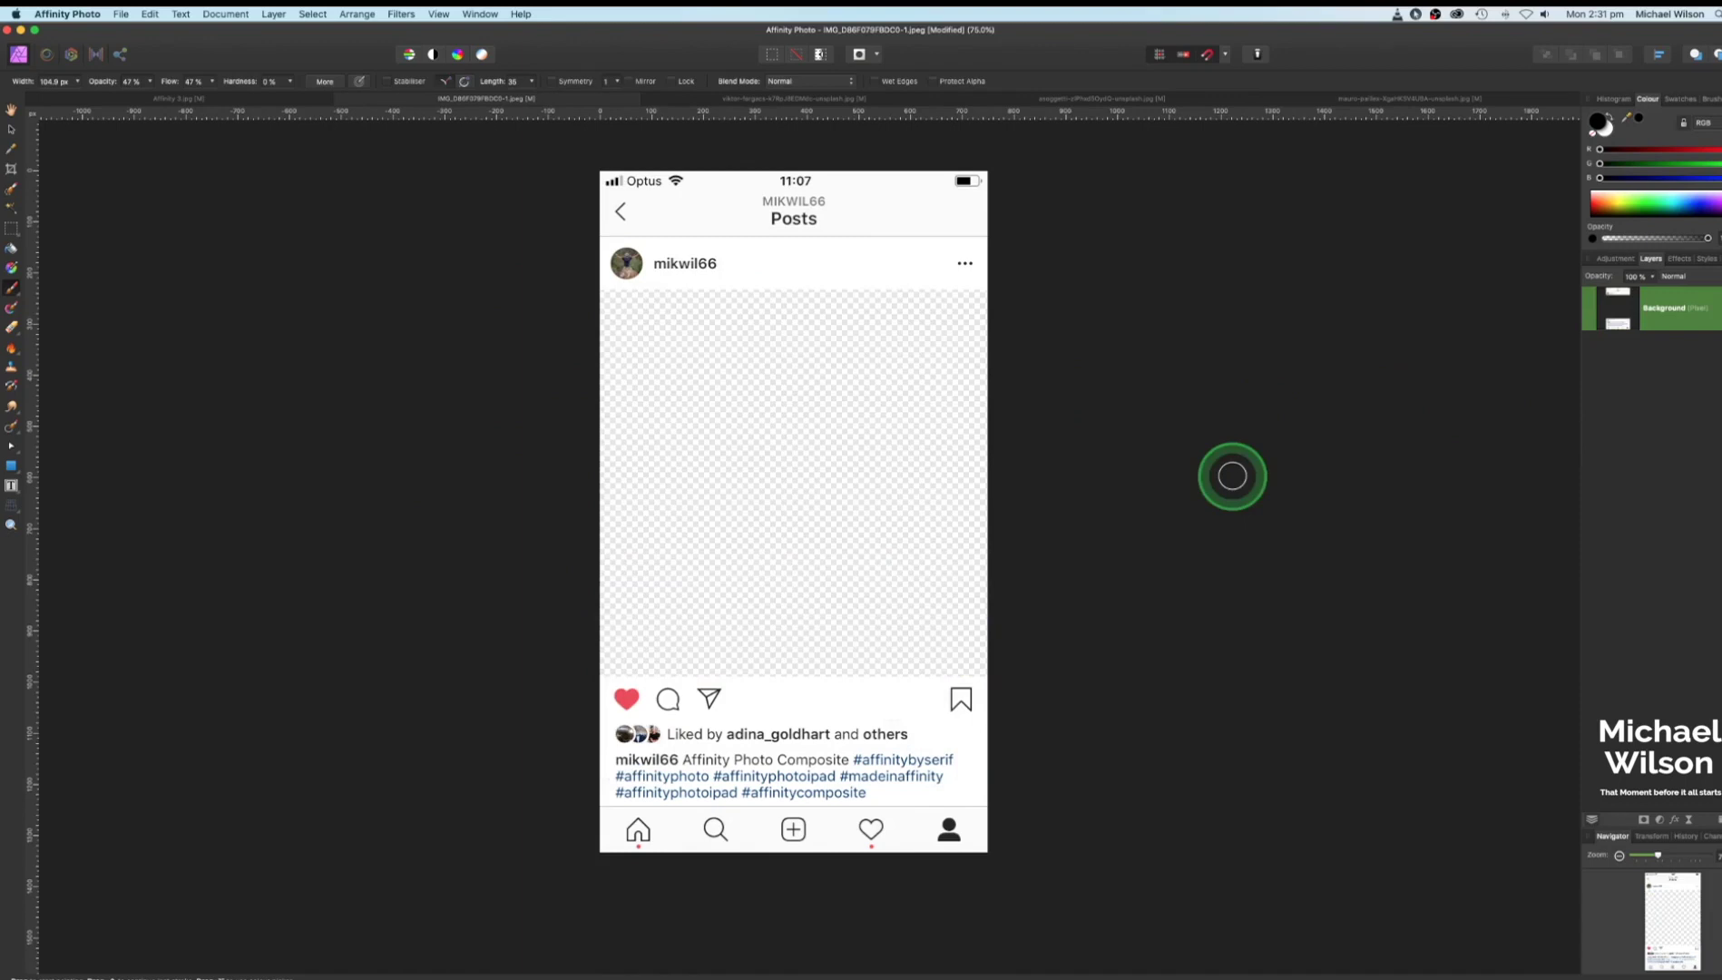
# In the snowy mountain photo's document, shrink the photo to about a quarter of its size and copy it
pyautogui.click(980, 100)
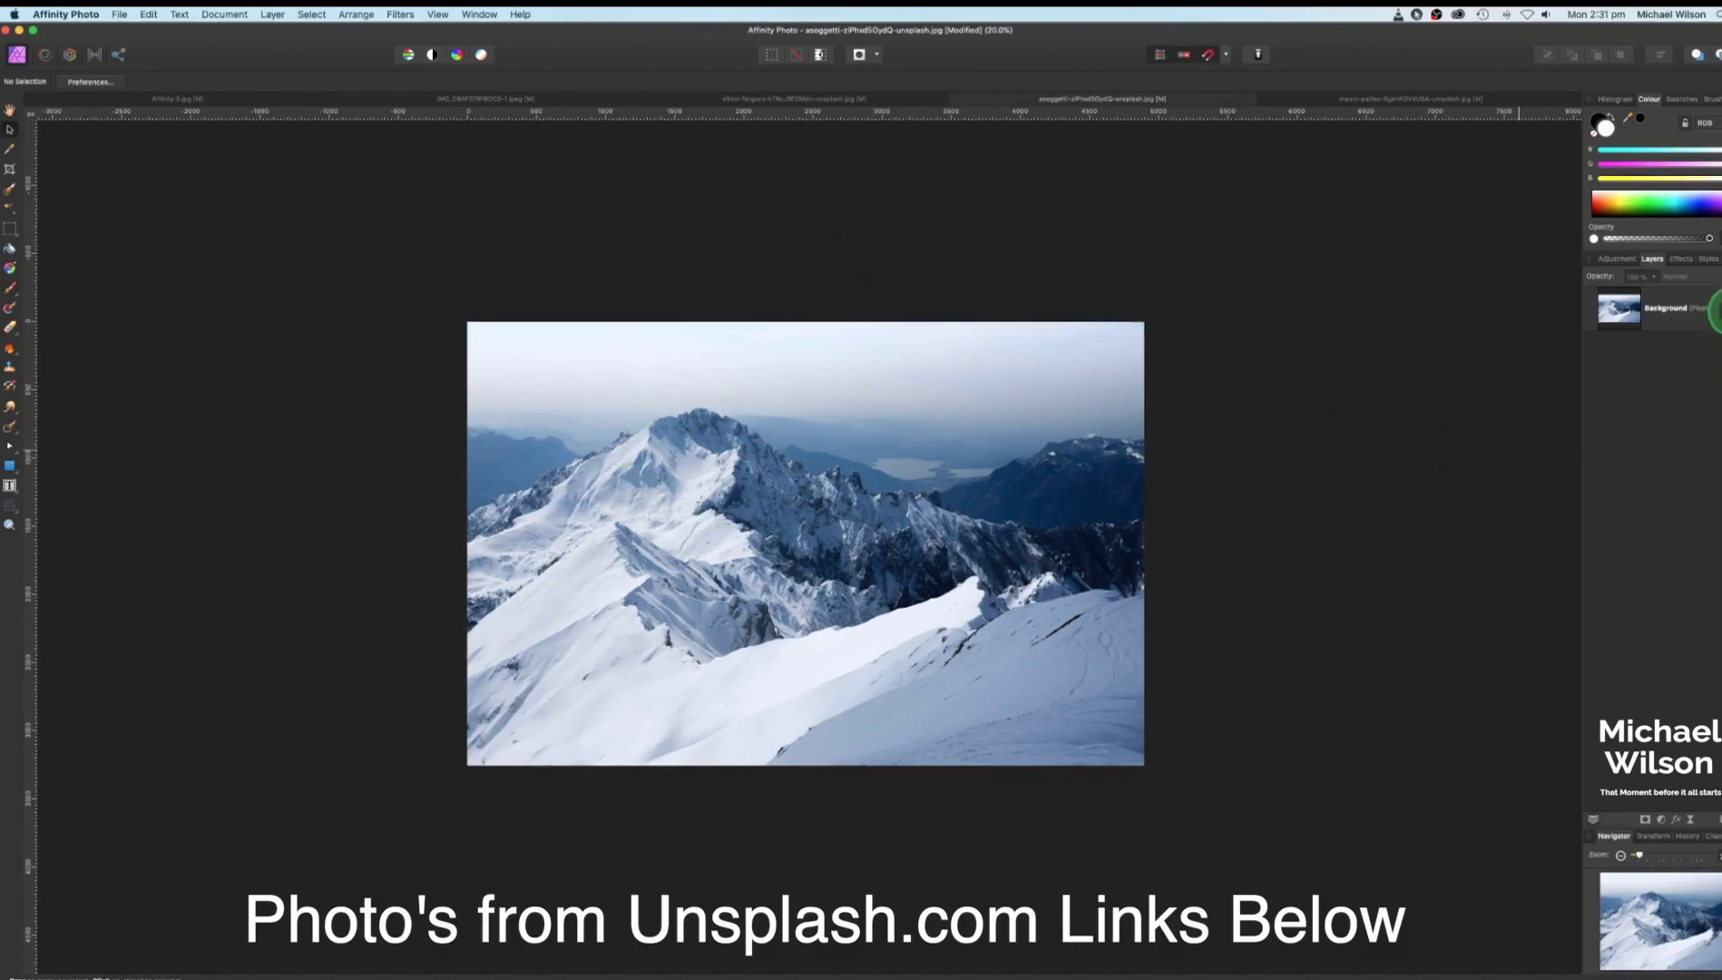
pyautogui.click(588, 435)
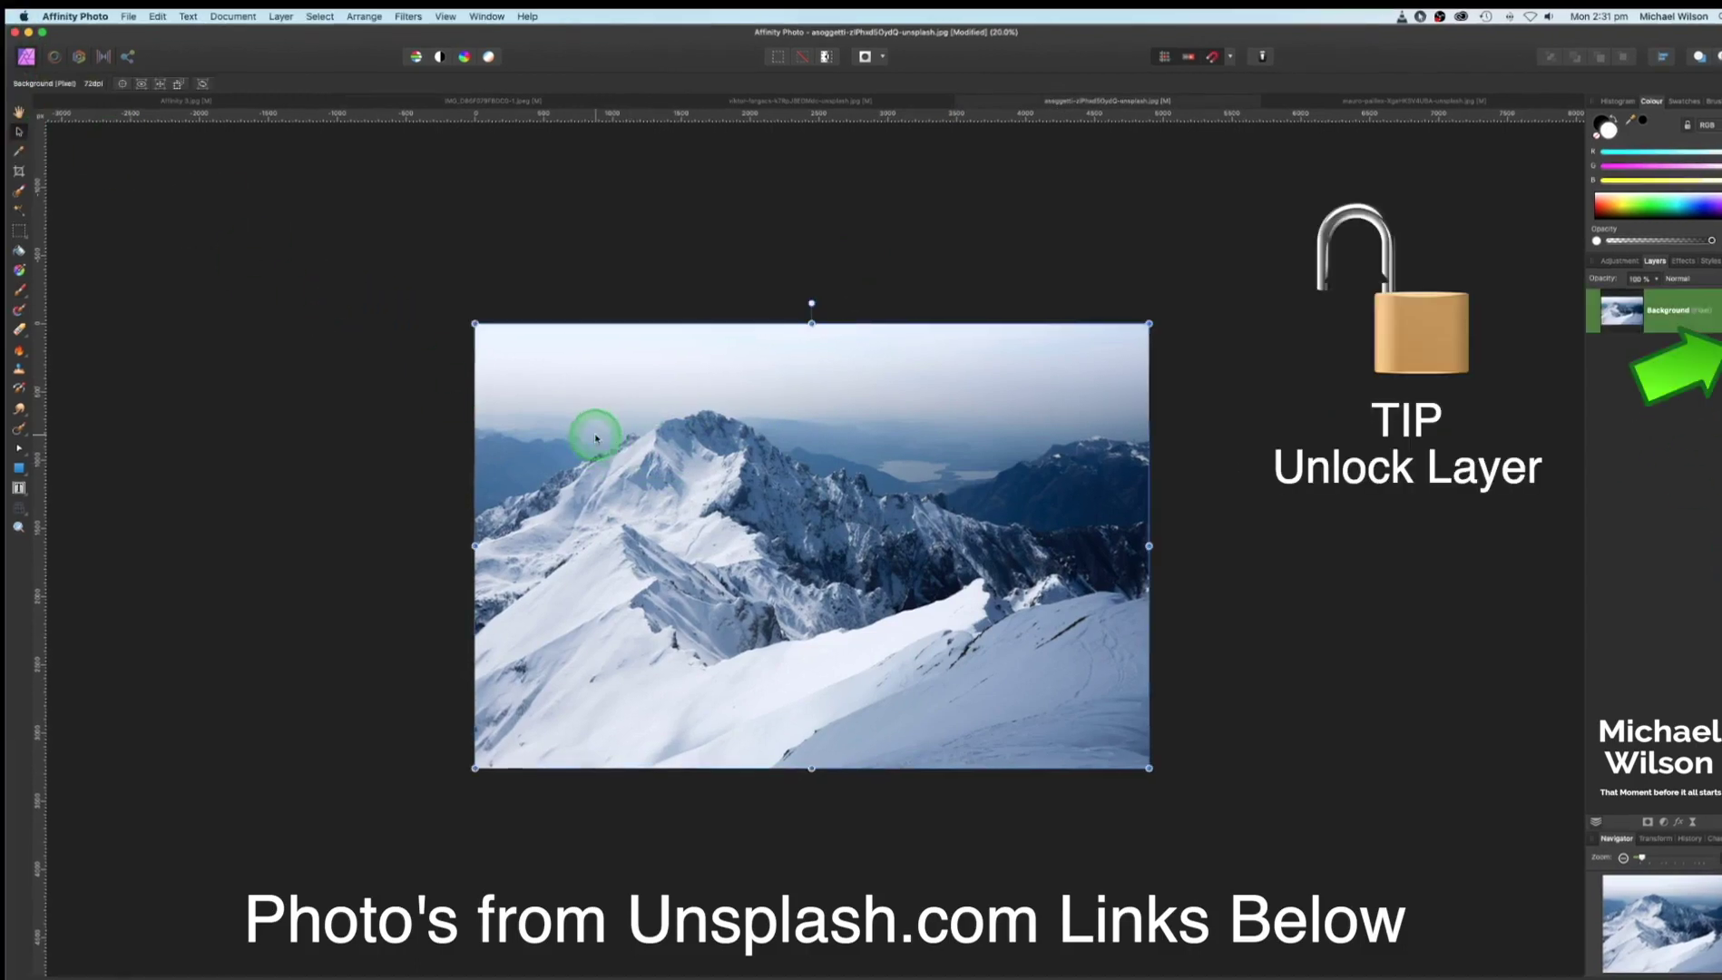
pyautogui.moveTo(468, 321); pyautogui.dragTo(960, 615)
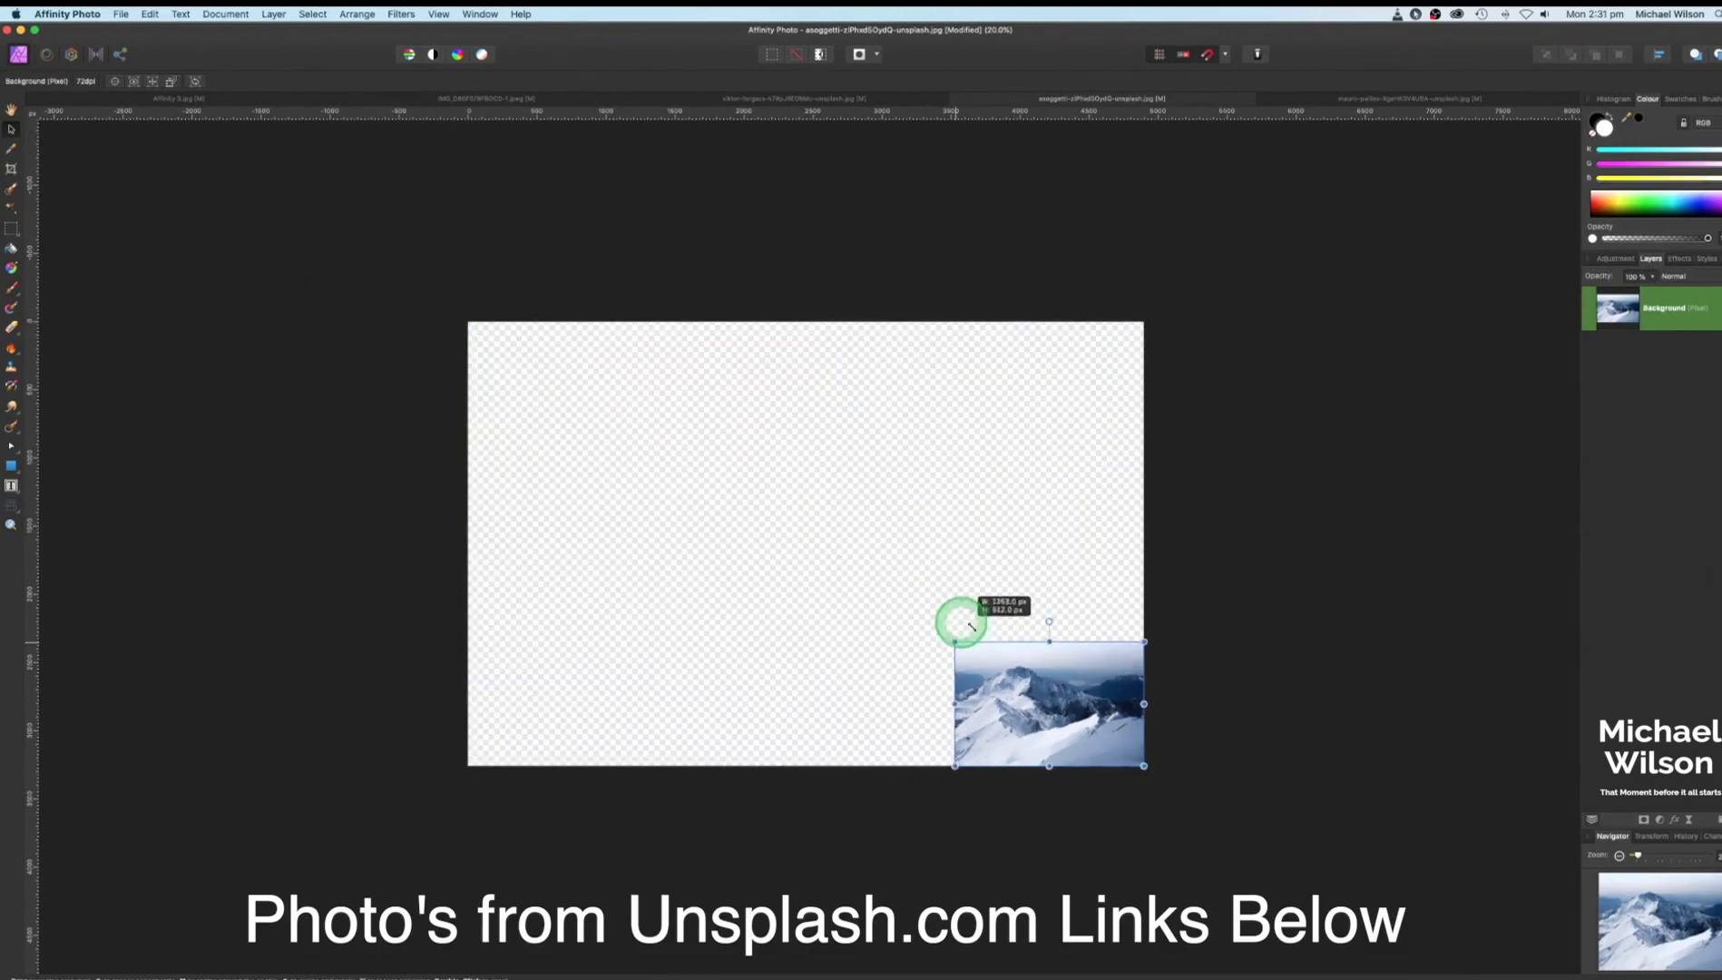
pyautogui.moveTo(1007, 672); pyautogui.dragTo(786, 515)
pyautogui.press('super+c')
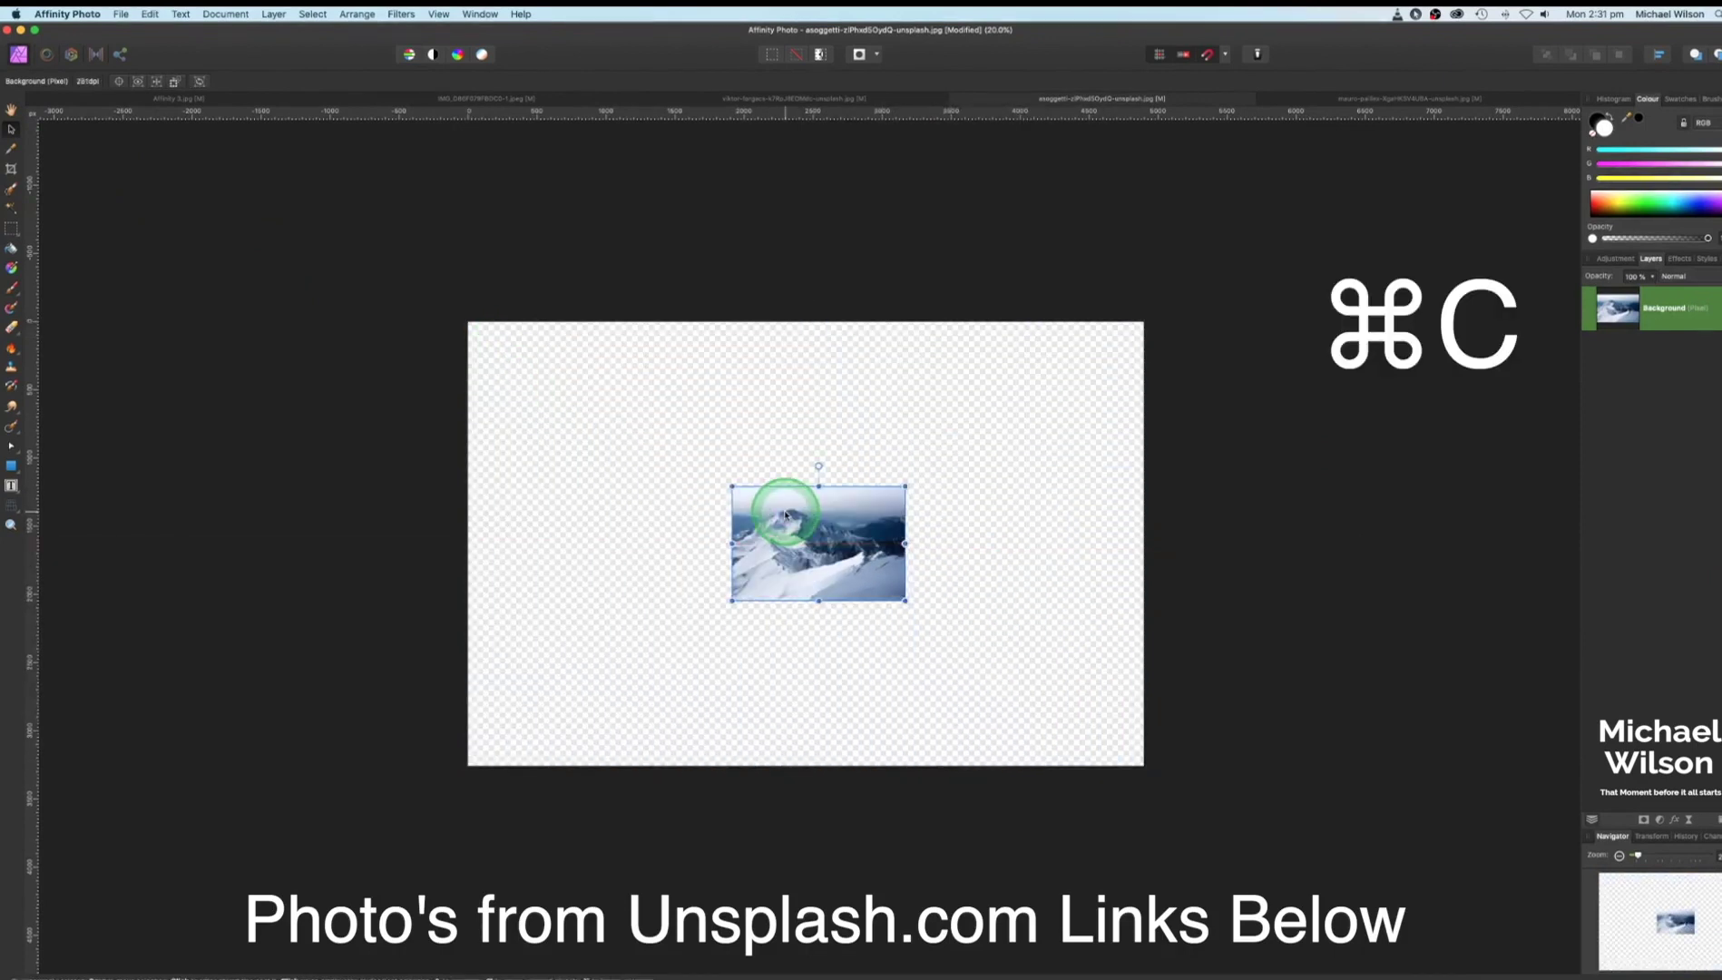
# Paste the mountain photo into the Instagram post document, scale it down and position it over the empty photo area
pyautogui.click(485, 98)
pyautogui.press('super+v')
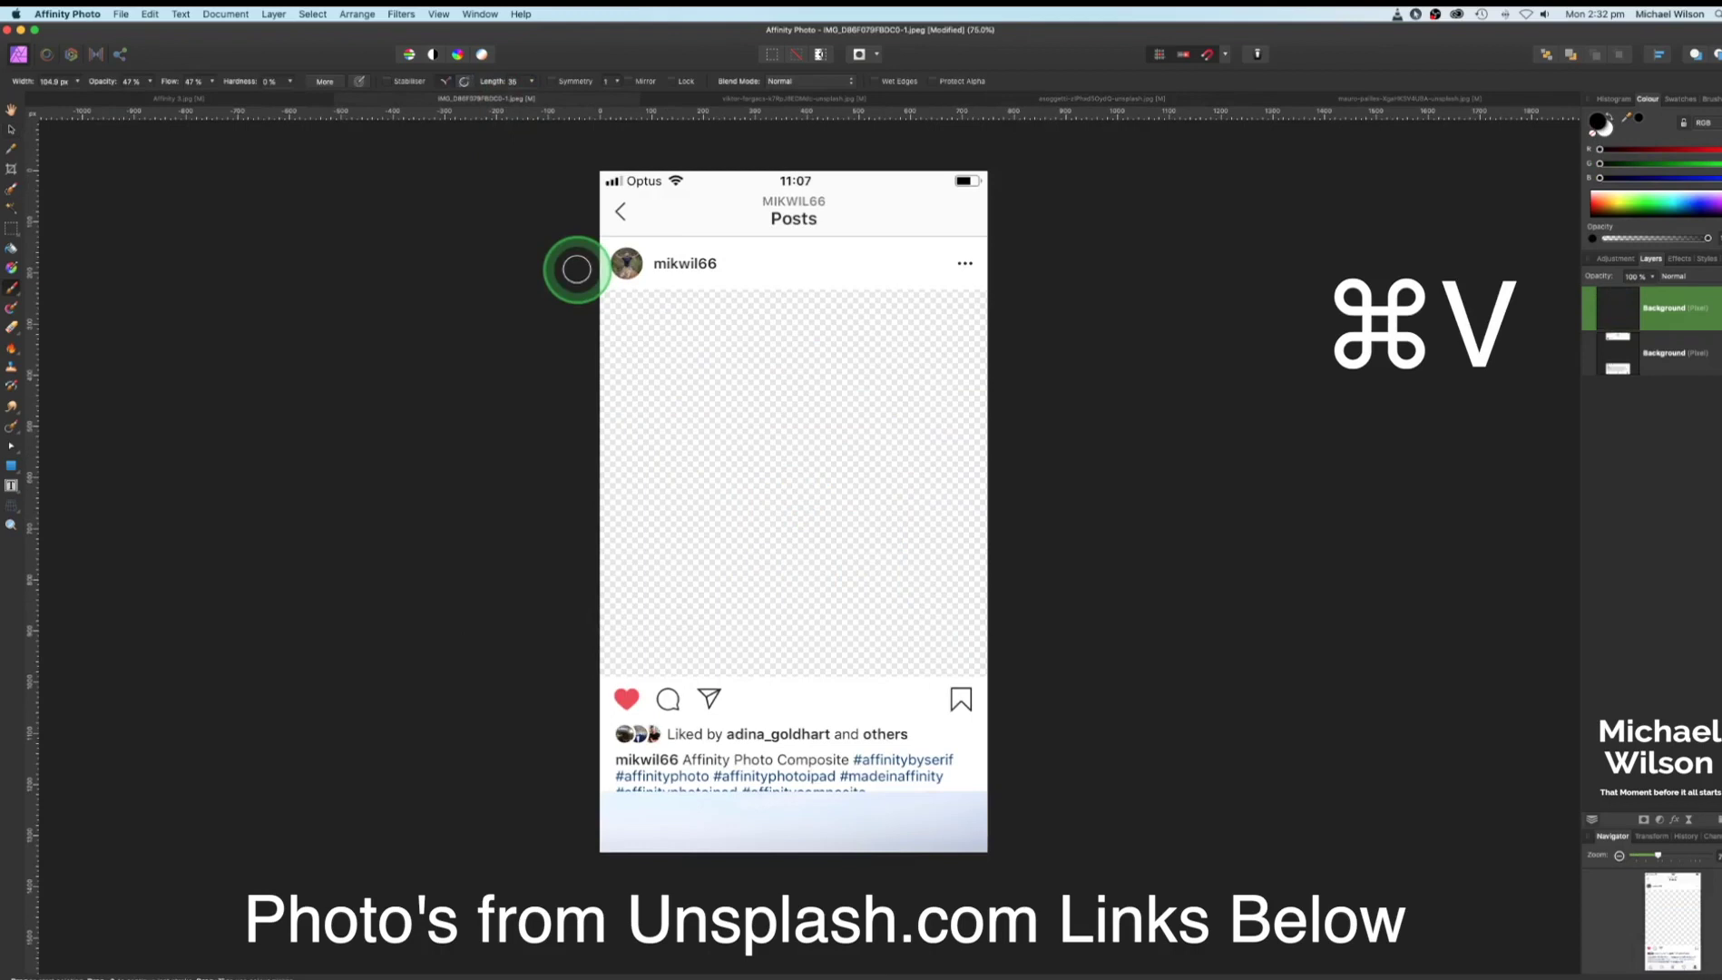
pyautogui.press('v')
pyautogui.moveTo(796, 821); pyautogui.dragTo(808, 300)
pyautogui.moveTo(1141, 712); pyautogui.dragTo(957, 550)
pyautogui.moveTo(866, 439); pyautogui.dragTo(930, 451)
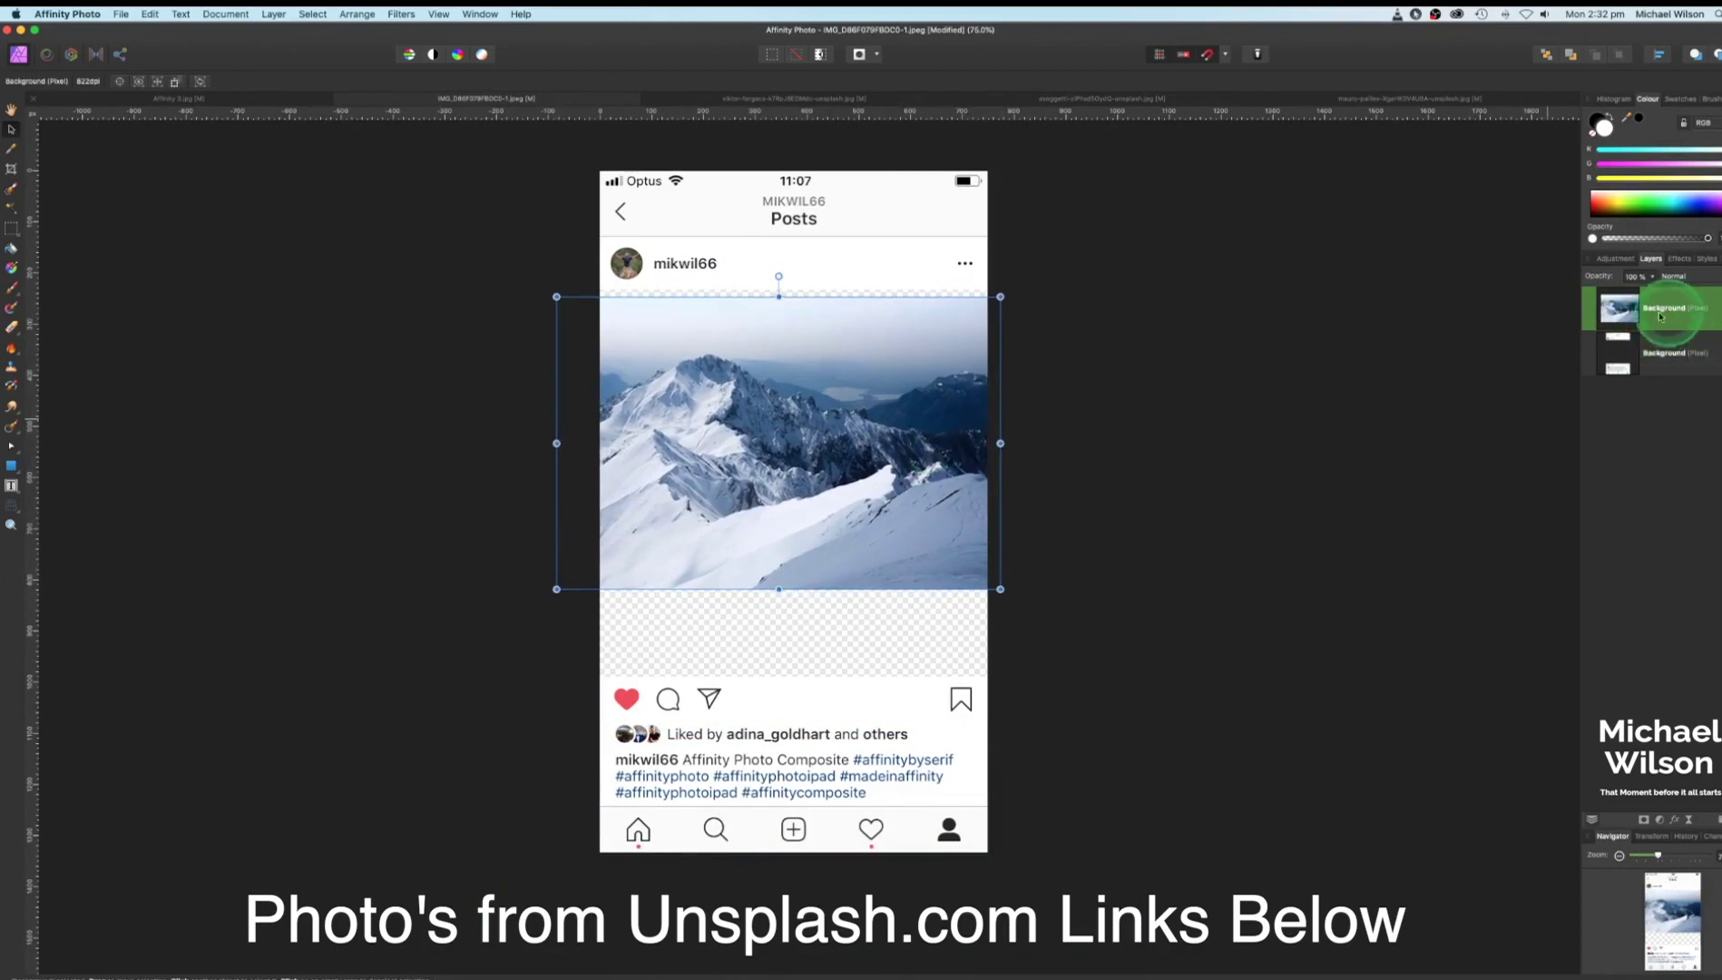
# Move the mountain layer beneath the post frame layer and enlarge it to fill the whole photo area
pyautogui.moveTo(1665, 314); pyautogui.dragTo(1648, 378)
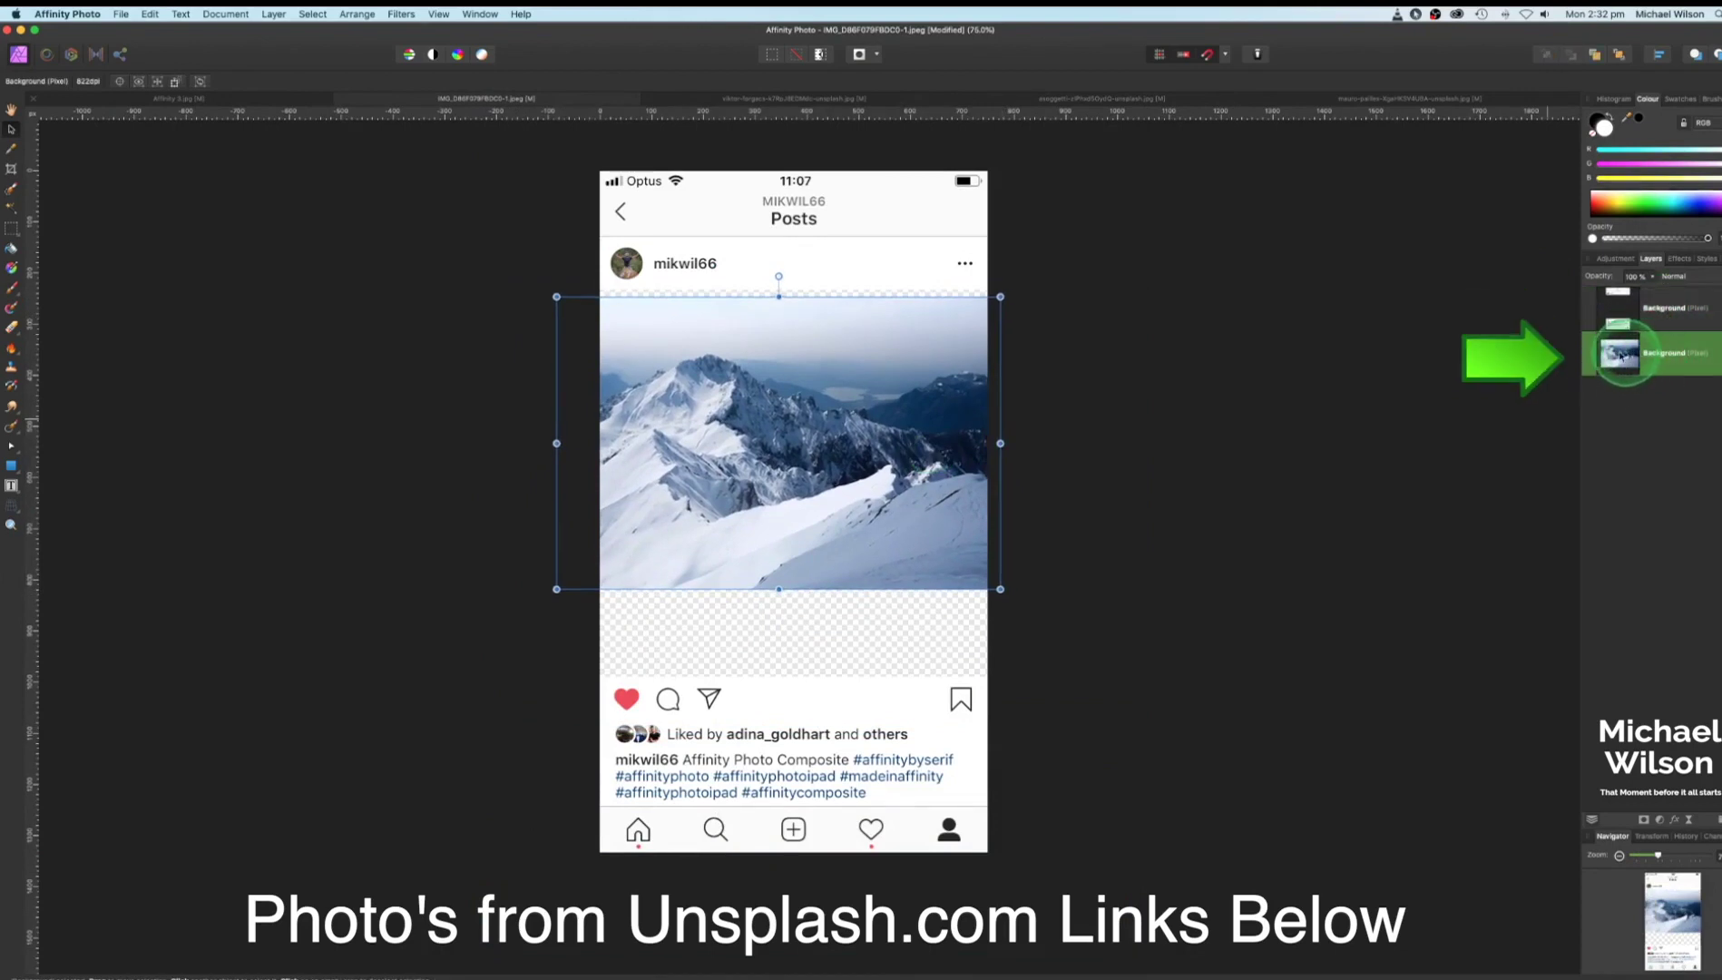
pyautogui.moveTo(995, 609); pyautogui.dragTo(1145, 709)
pyautogui.moveTo(556, 691); pyautogui.dragTo(511, 719)
pyautogui.moveTo(834, 549); pyautogui.dragTo(828, 541)
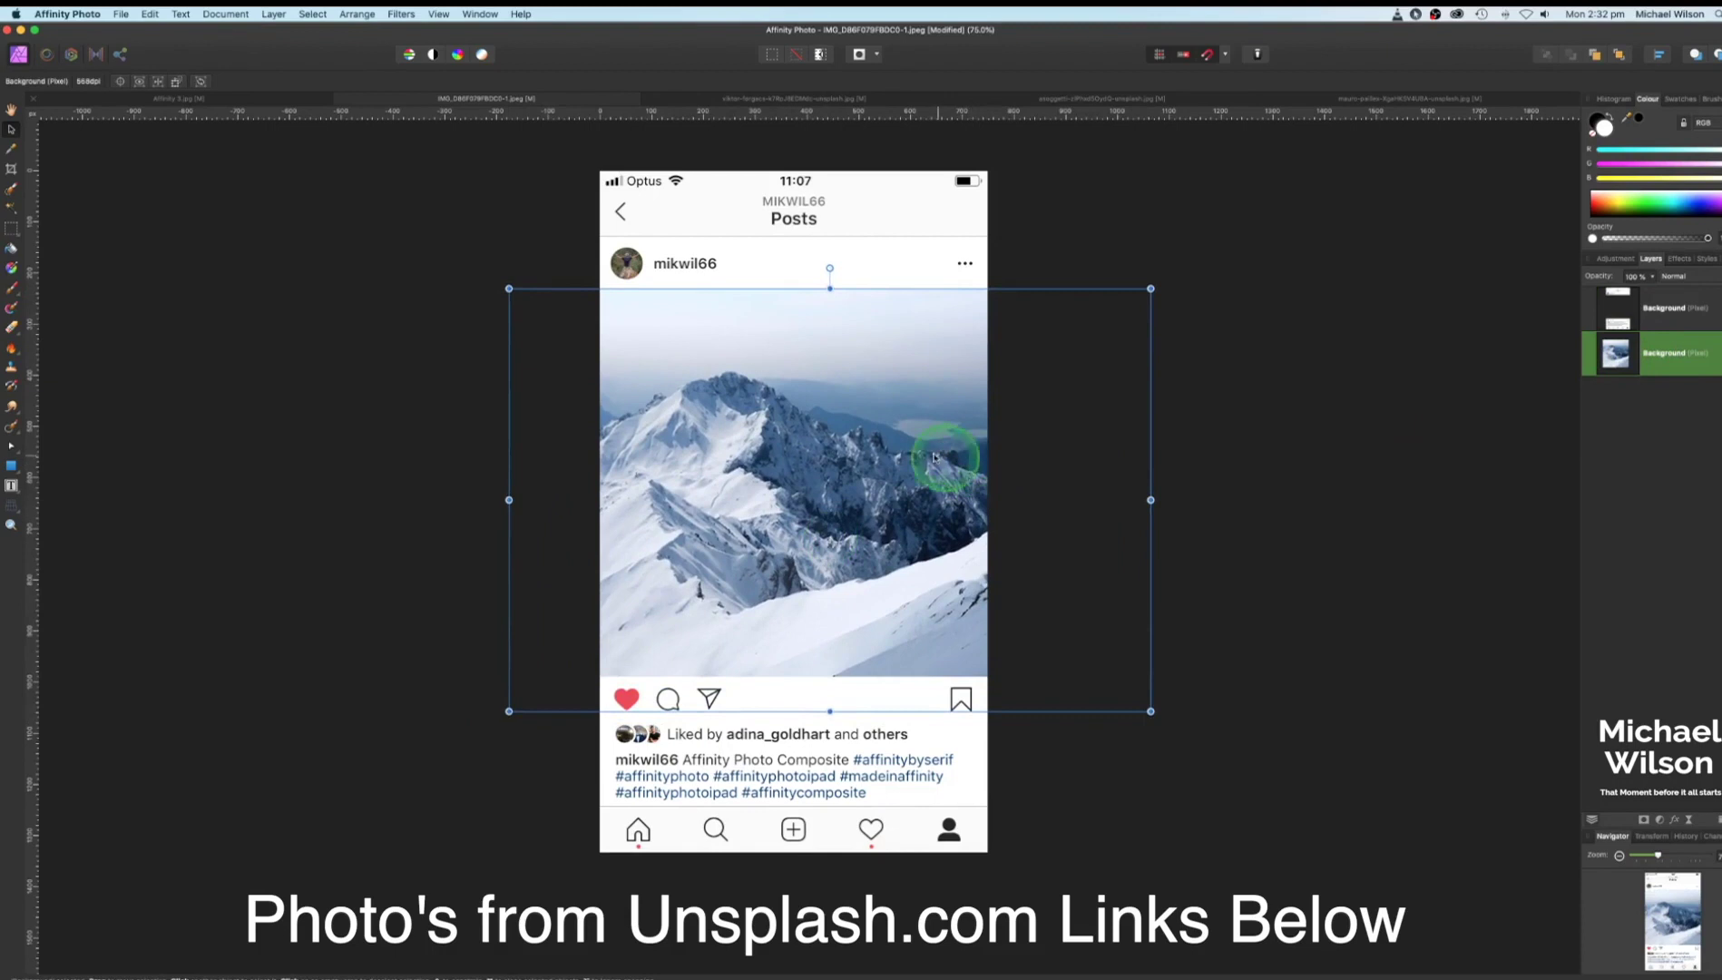
# Fine-tune the mountain photo's size and position so its peak and slopes fill the post's photo area
pyautogui.moveTo(1150, 710); pyautogui.dragTo(1138, 702)
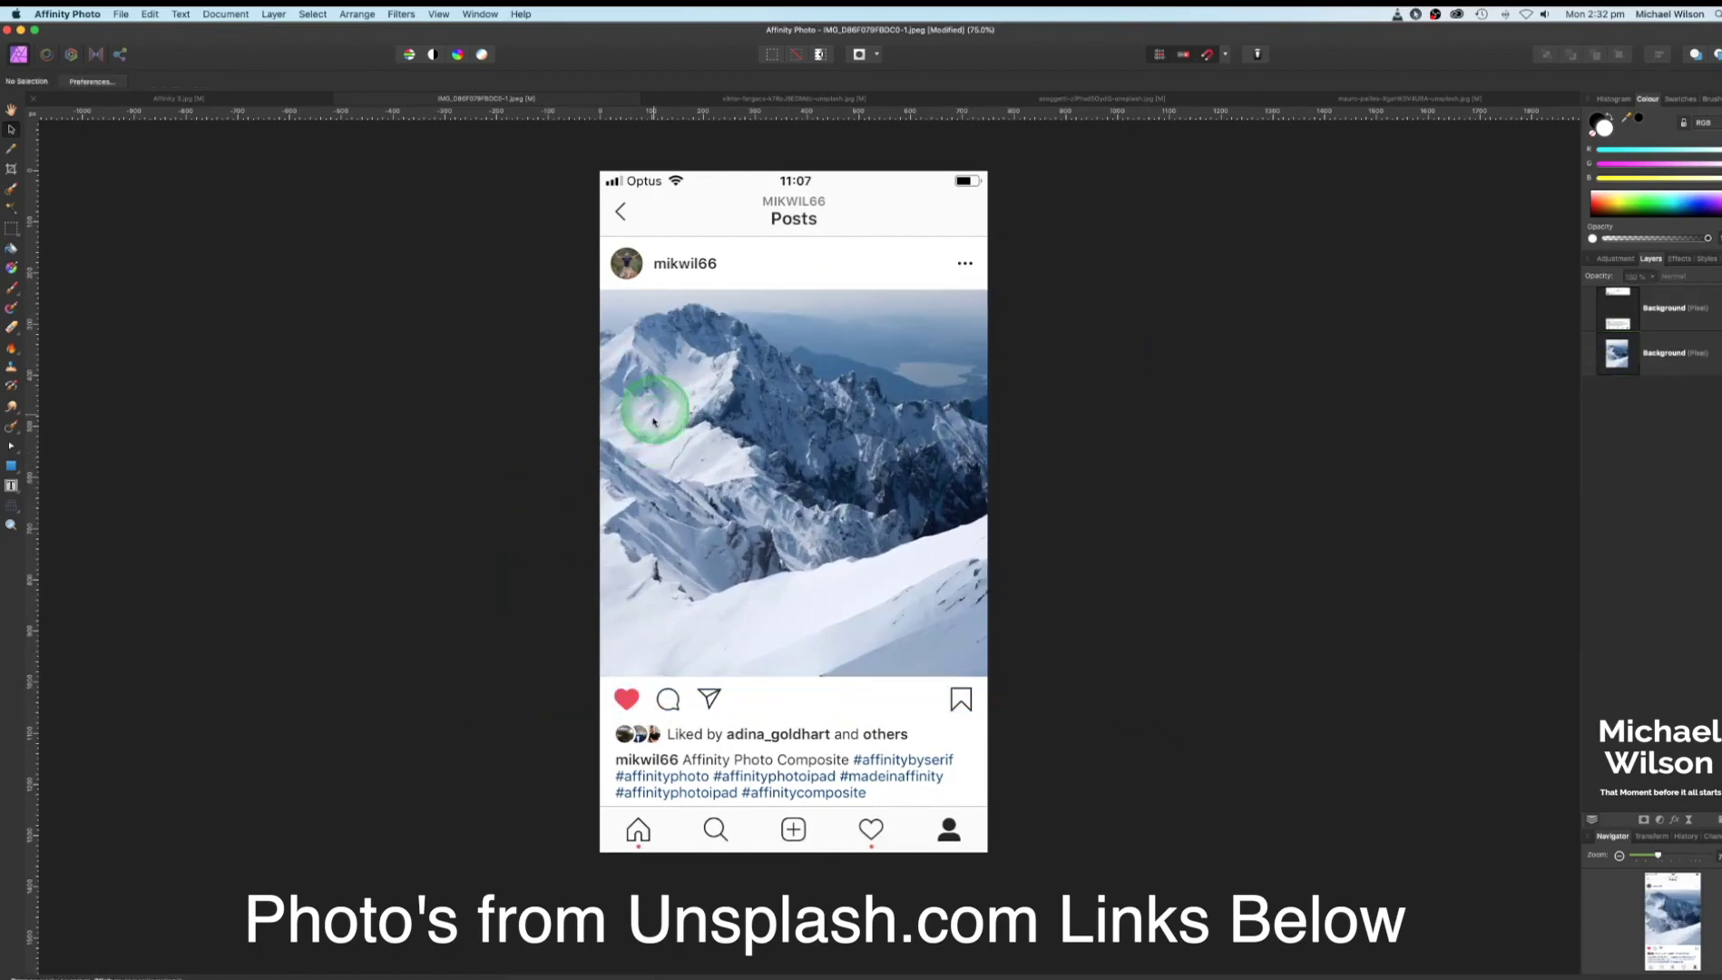
# In the snowboarder photo's document, shrink the photo to just under a third of its size and copy it
pyautogui.click(1318, 99)
pyautogui.moveTo(1050, 305); pyautogui.dragTo(729, 661)
pyautogui.moveTo(683, 670); pyautogui.dragTo(848, 474)
pyautogui.press('super+c')
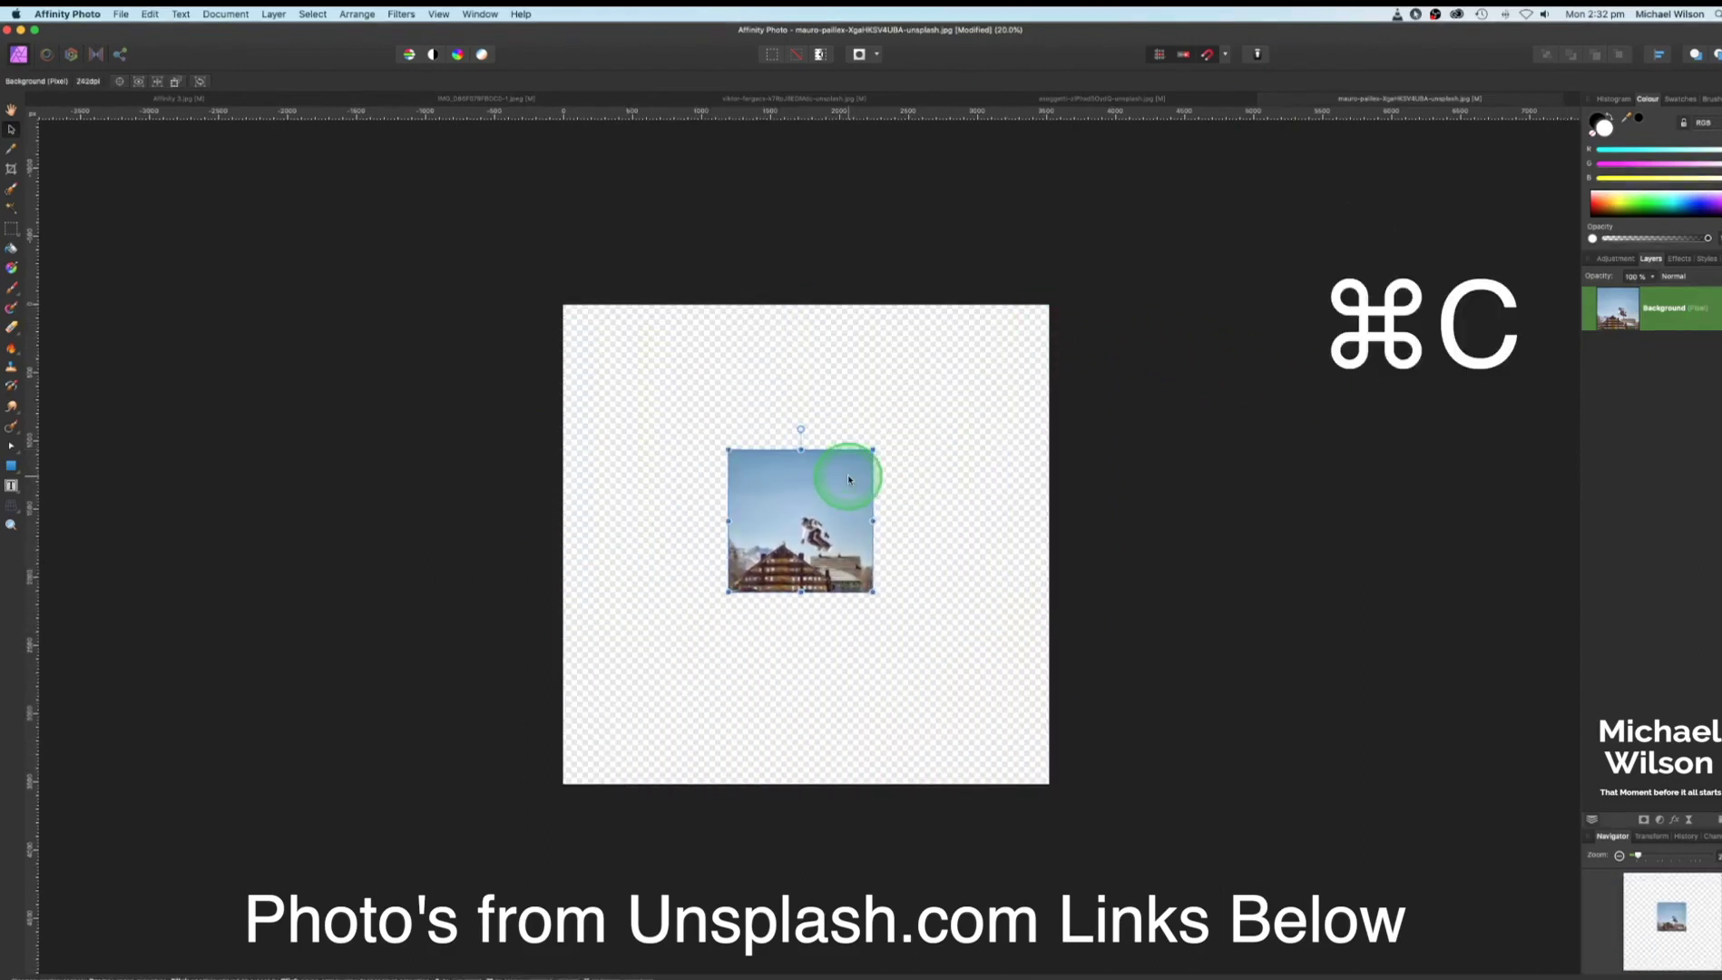
# Paste the snowboarder photo into the Instagram post document and move it up over the mountain scene
pyautogui.click(571, 99)
pyautogui.press('super+v')
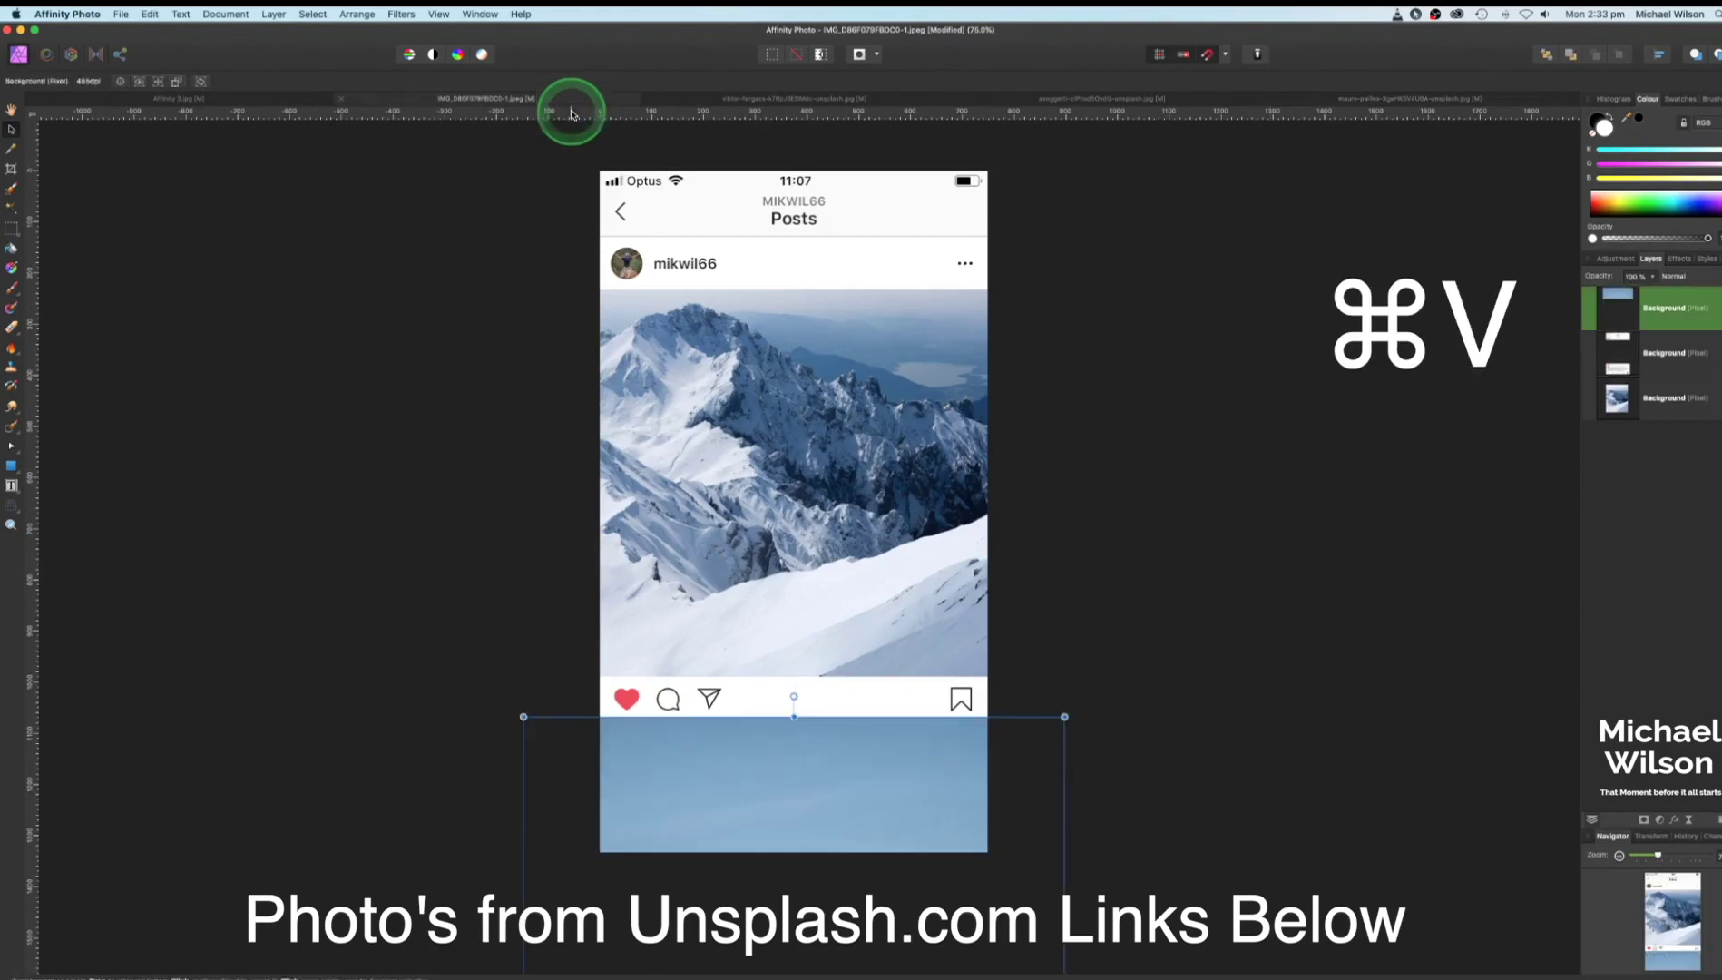
pyautogui.moveTo(907, 777); pyautogui.dragTo(909, 298)
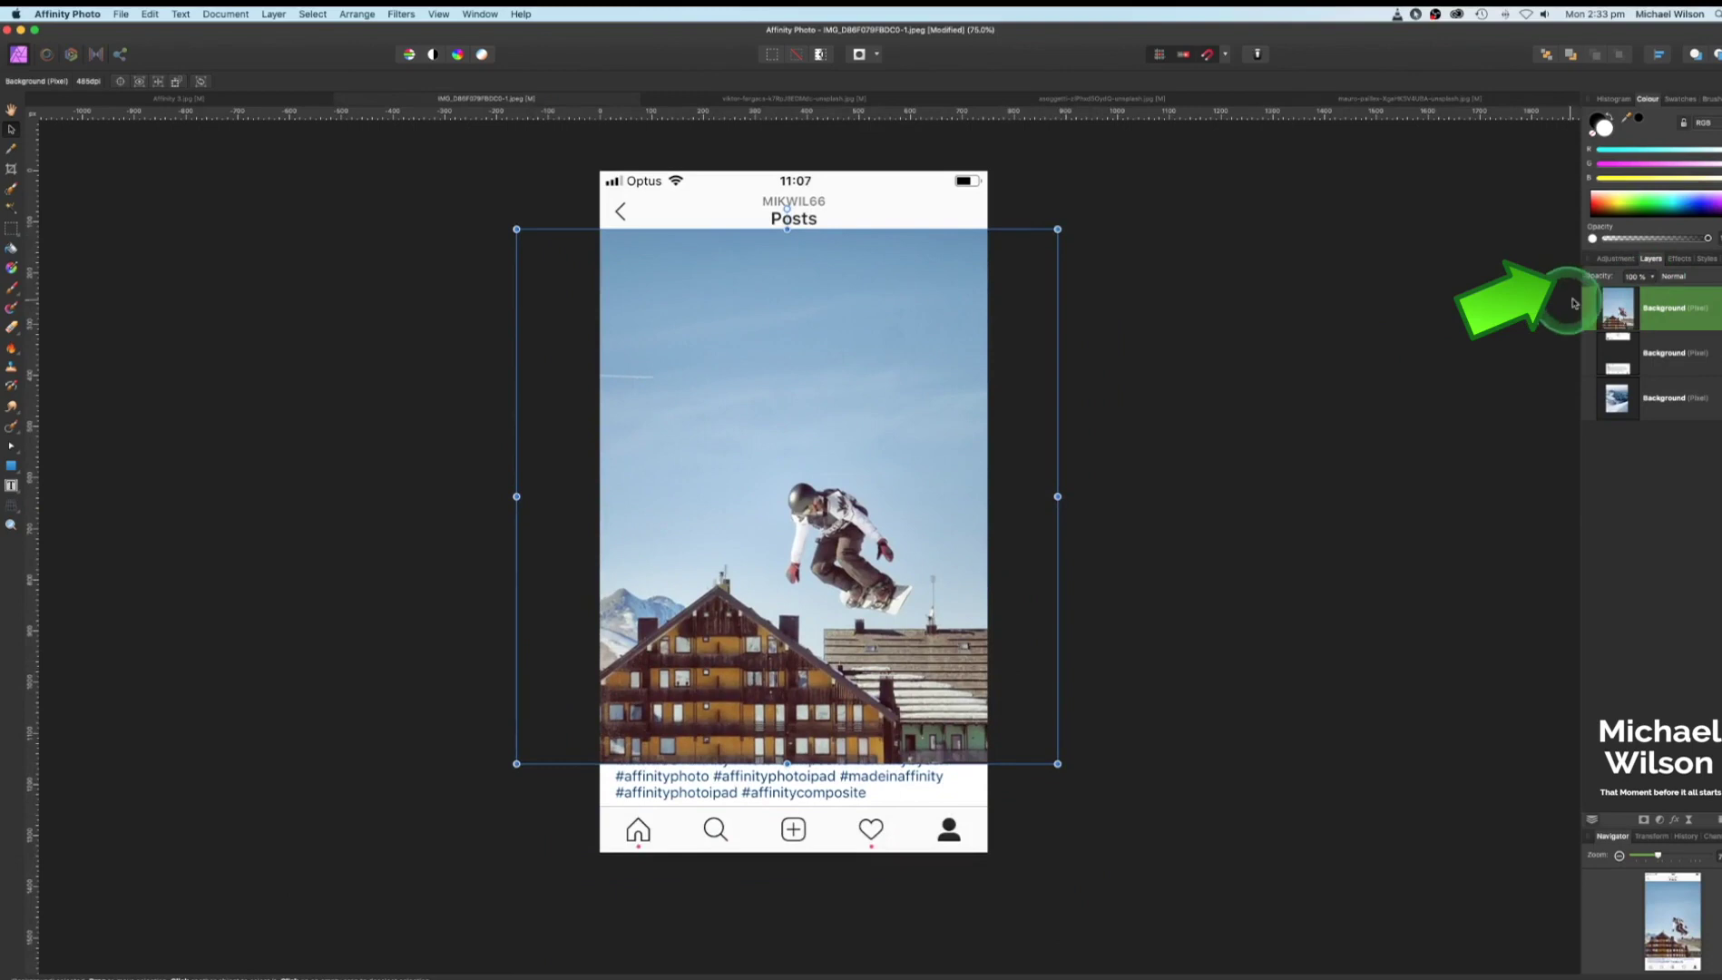
# Enlarge the snowboarder photo until the board overlaps the frame's lower edge, using reduced layer opacity for placement, and restore the opacity to 100%
pyautogui.moveTo(1653, 300); pyautogui.dragTo(1606, 292)
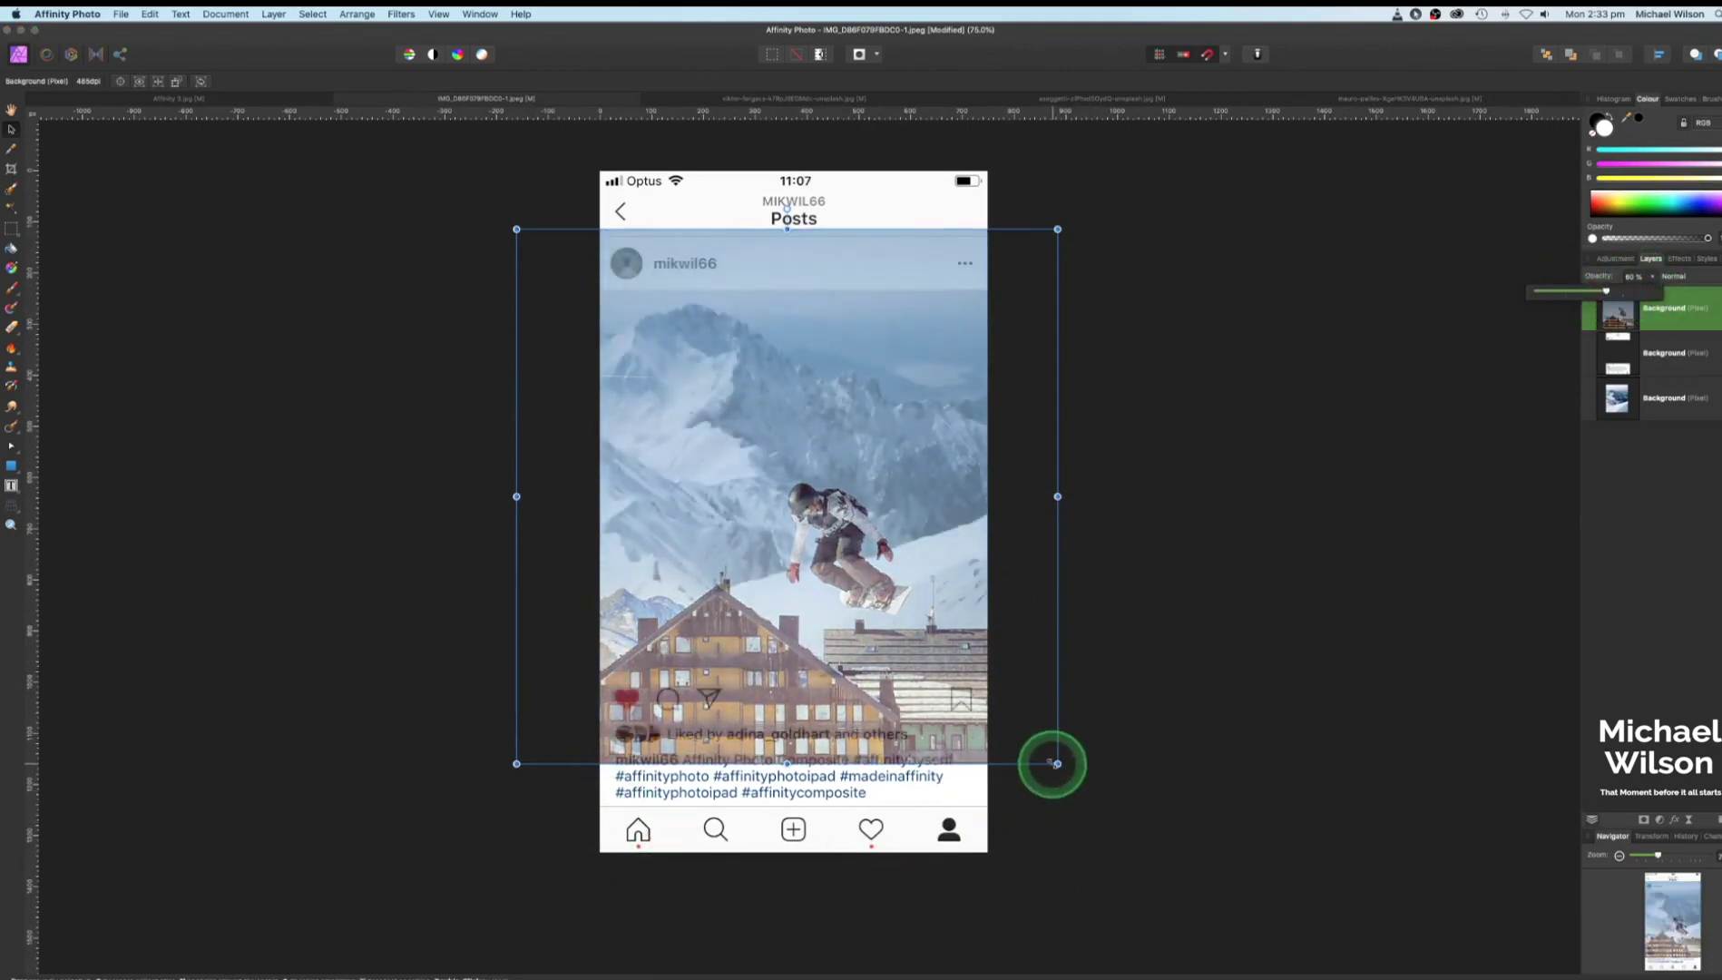
pyautogui.moveTo(1058, 763); pyautogui.dragTo(1145, 844)
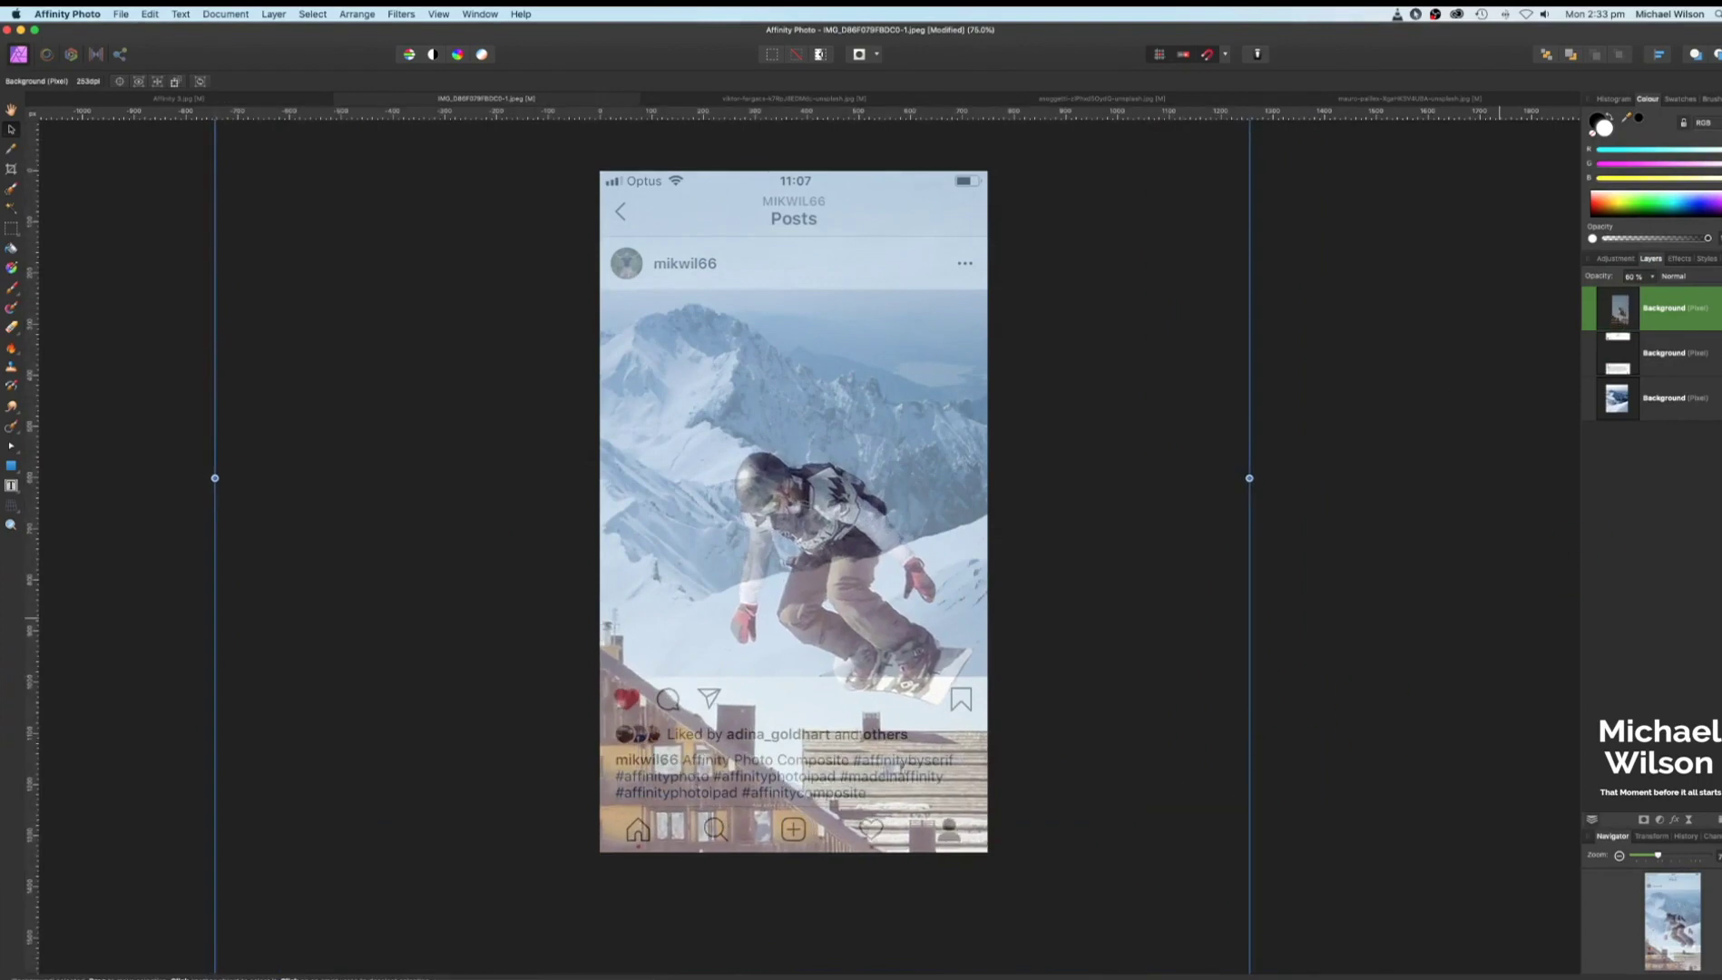
pyautogui.click(1637, 276)
pyautogui.moveTo(1651, 291); pyautogui.dragTo(1697, 290)
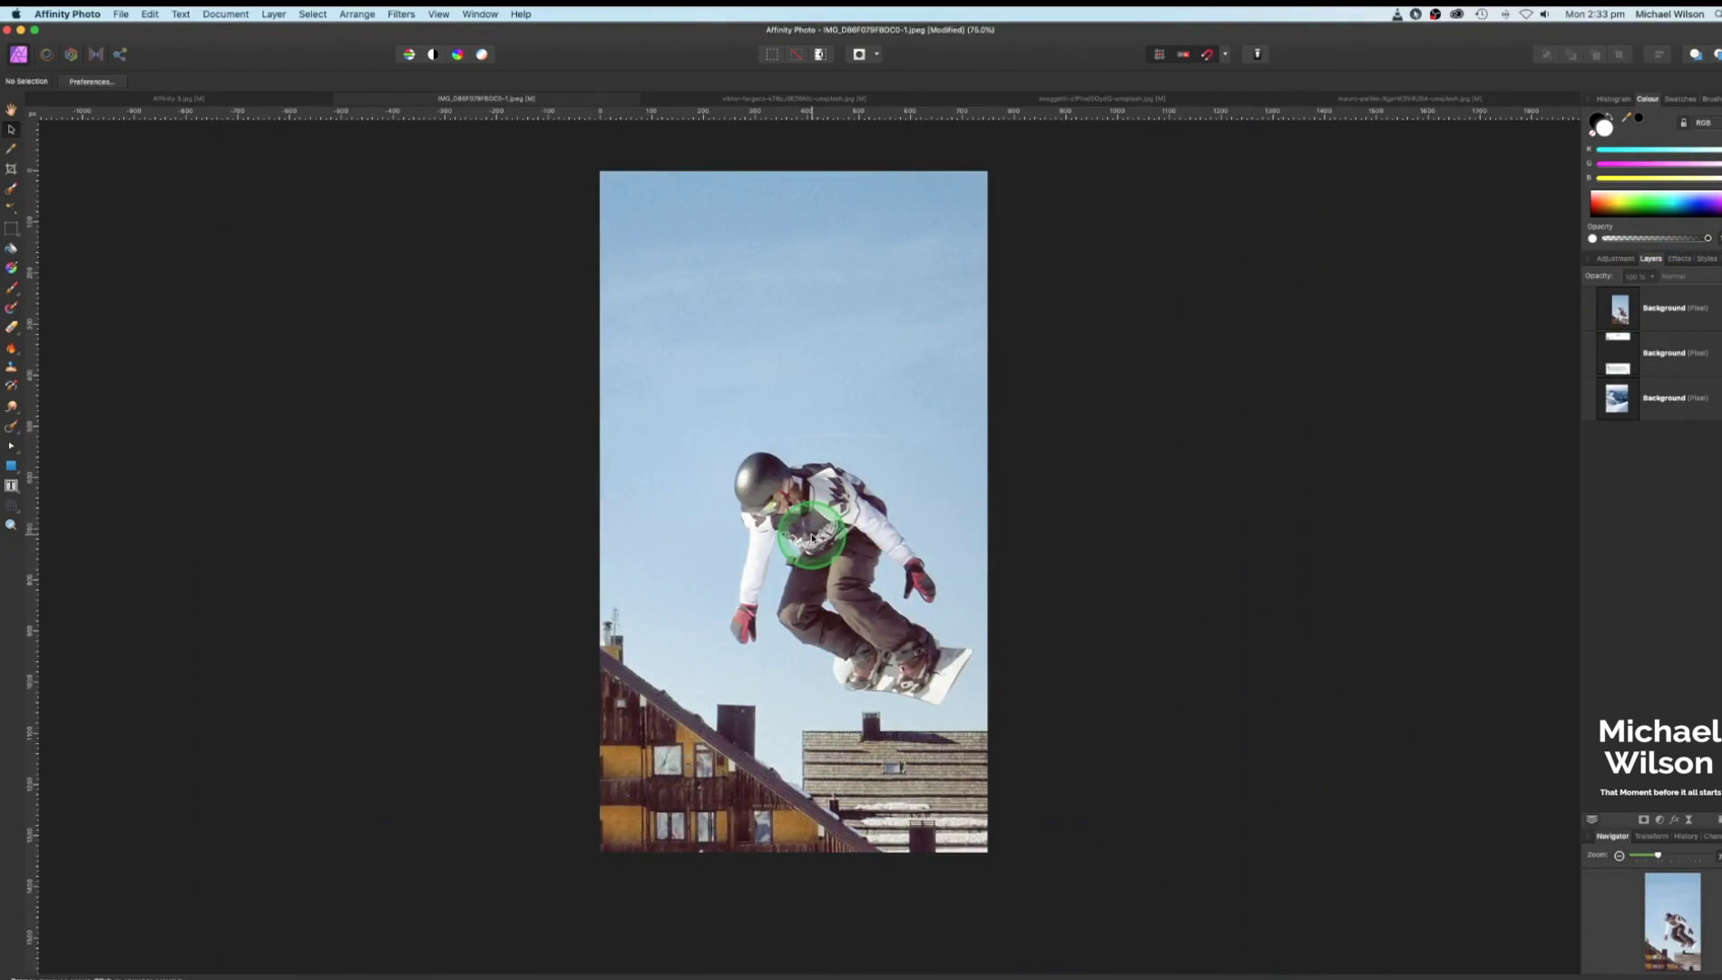
# Select the snowboarder's whole body and board with the Selection Brush, leaving out the sky and buildings
pyautogui.scroll(1, 810, 540)
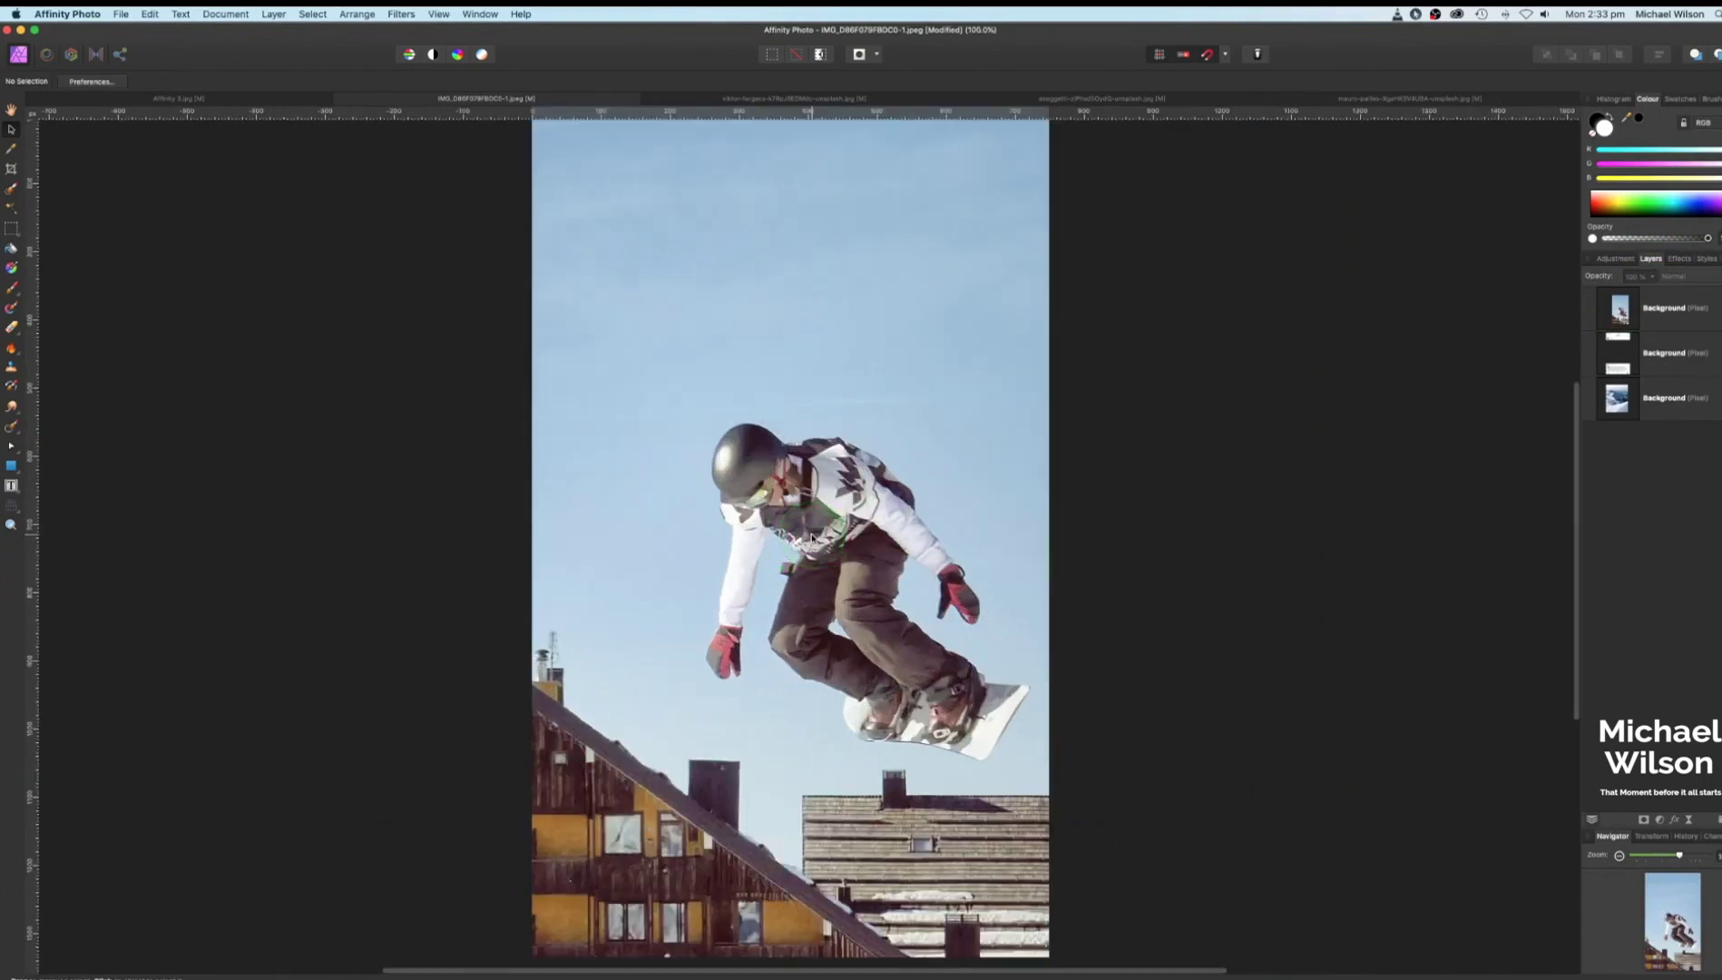
pyautogui.press('super+equal')
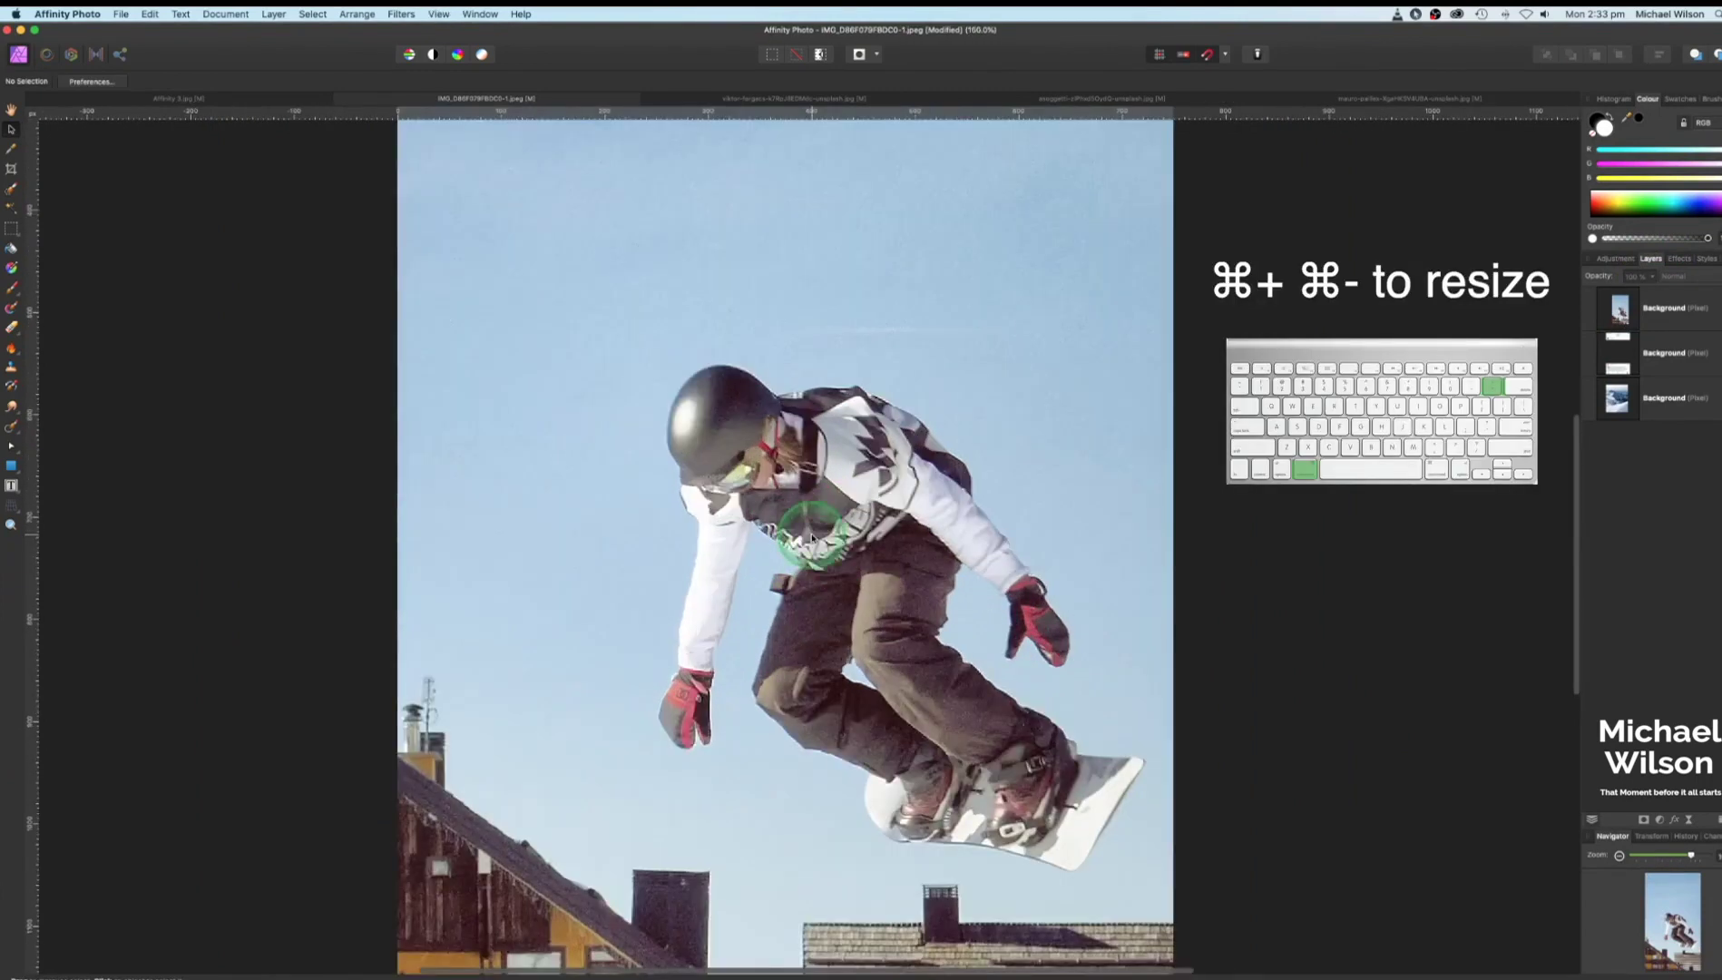
pyautogui.click(11, 188)
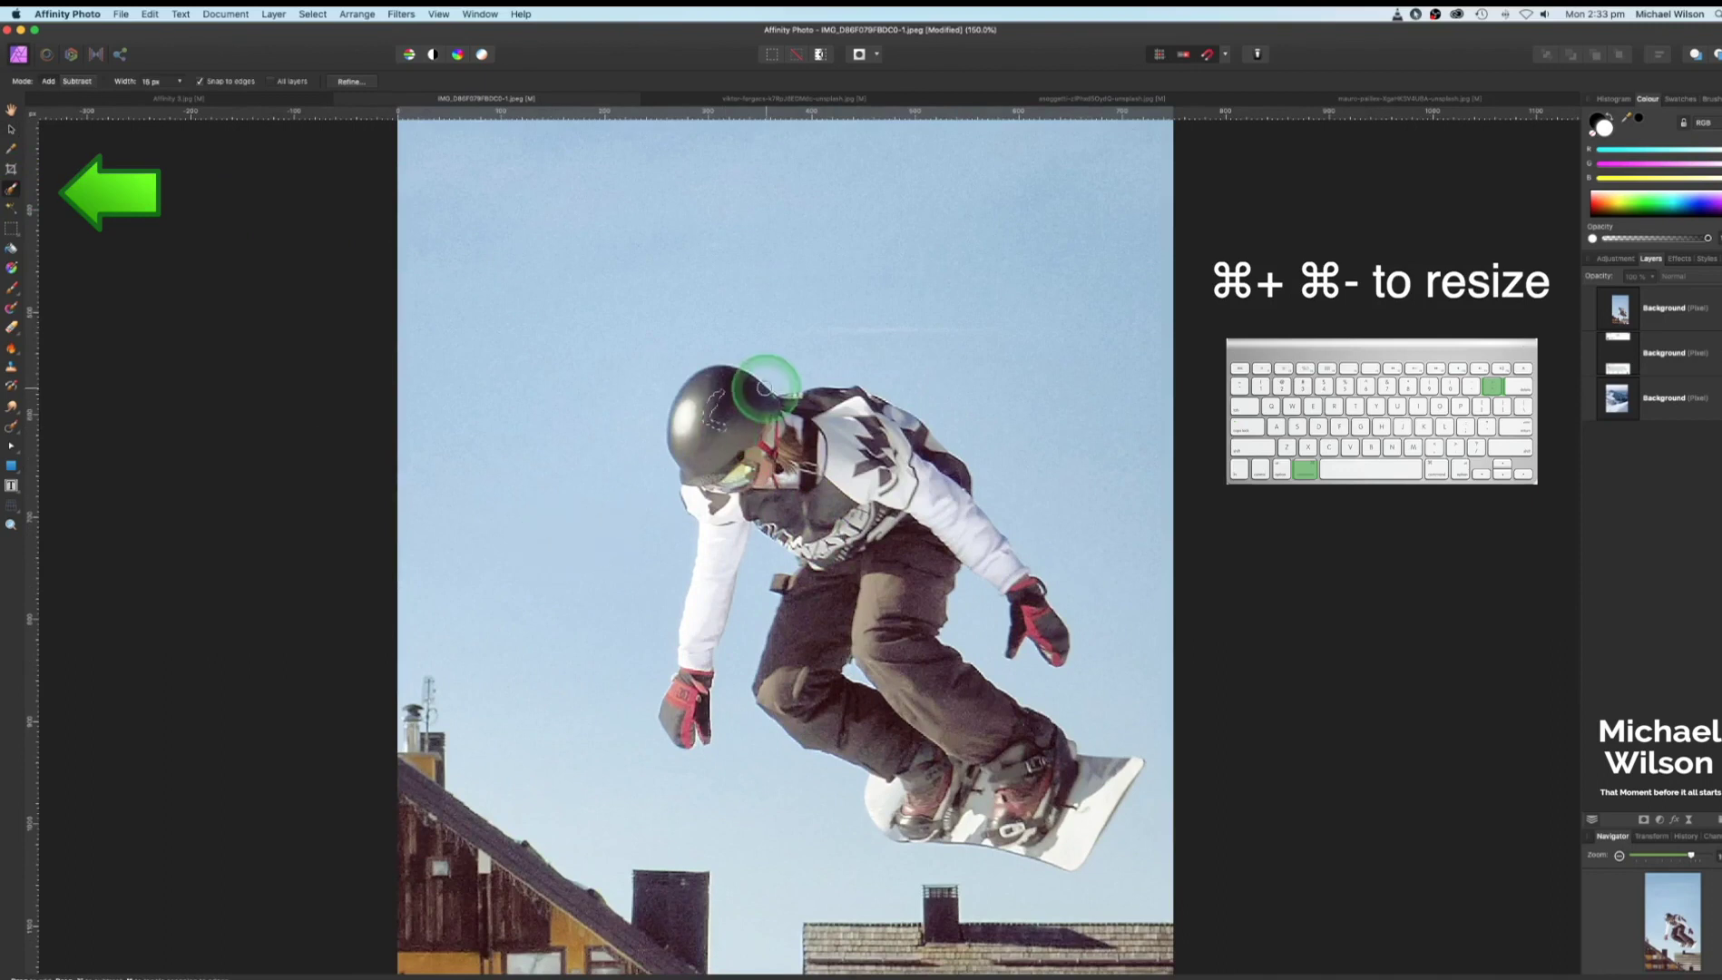
pyautogui.moveTo(721, 405); pyautogui.dragTo(720, 411)
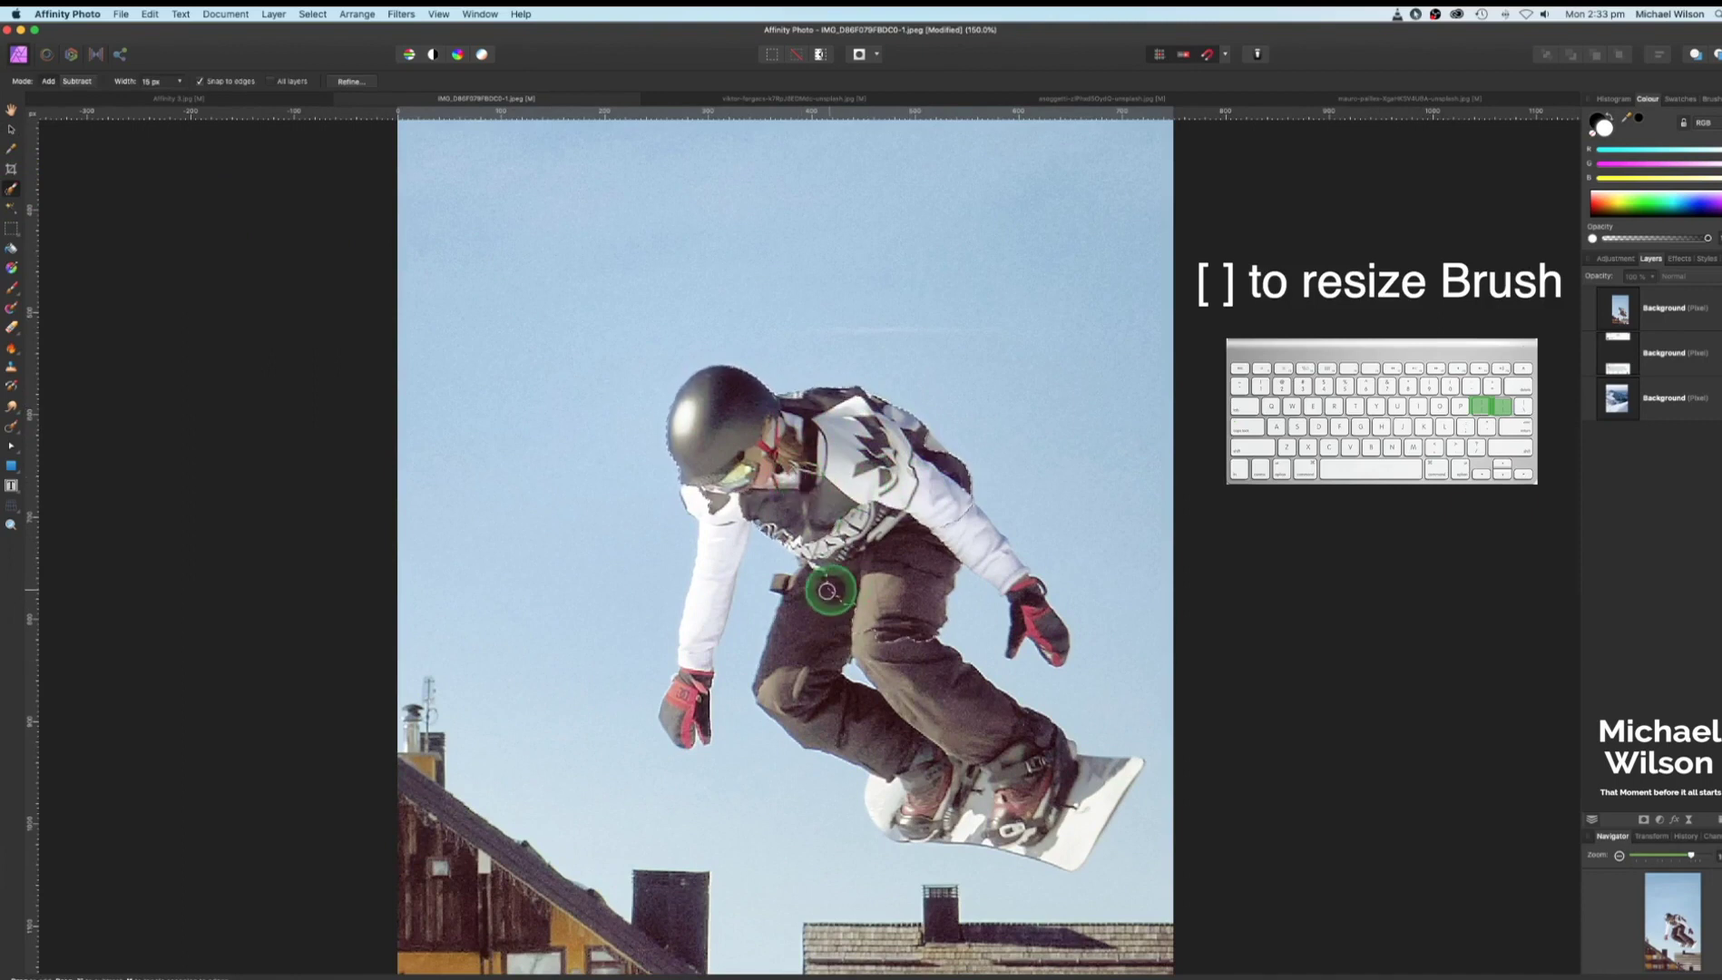
pyautogui.moveTo(808, 682); pyautogui.dragTo(870, 725)
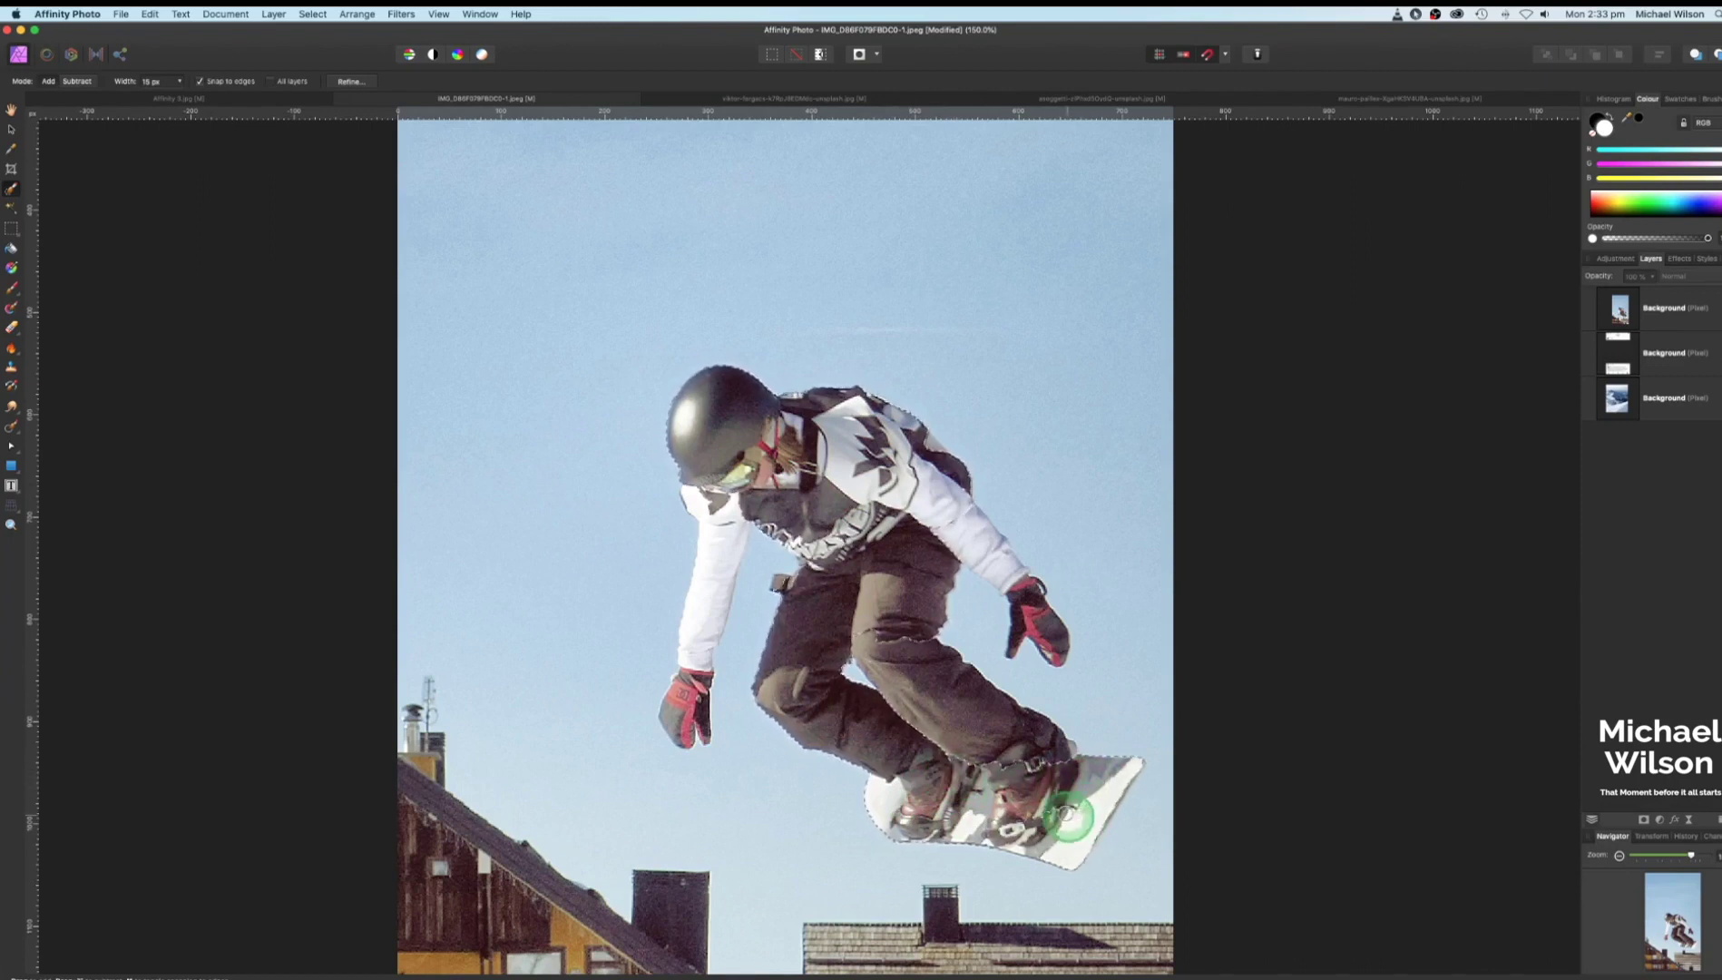
pyautogui.moveTo(1053, 772); pyautogui.dragTo(927, 667)
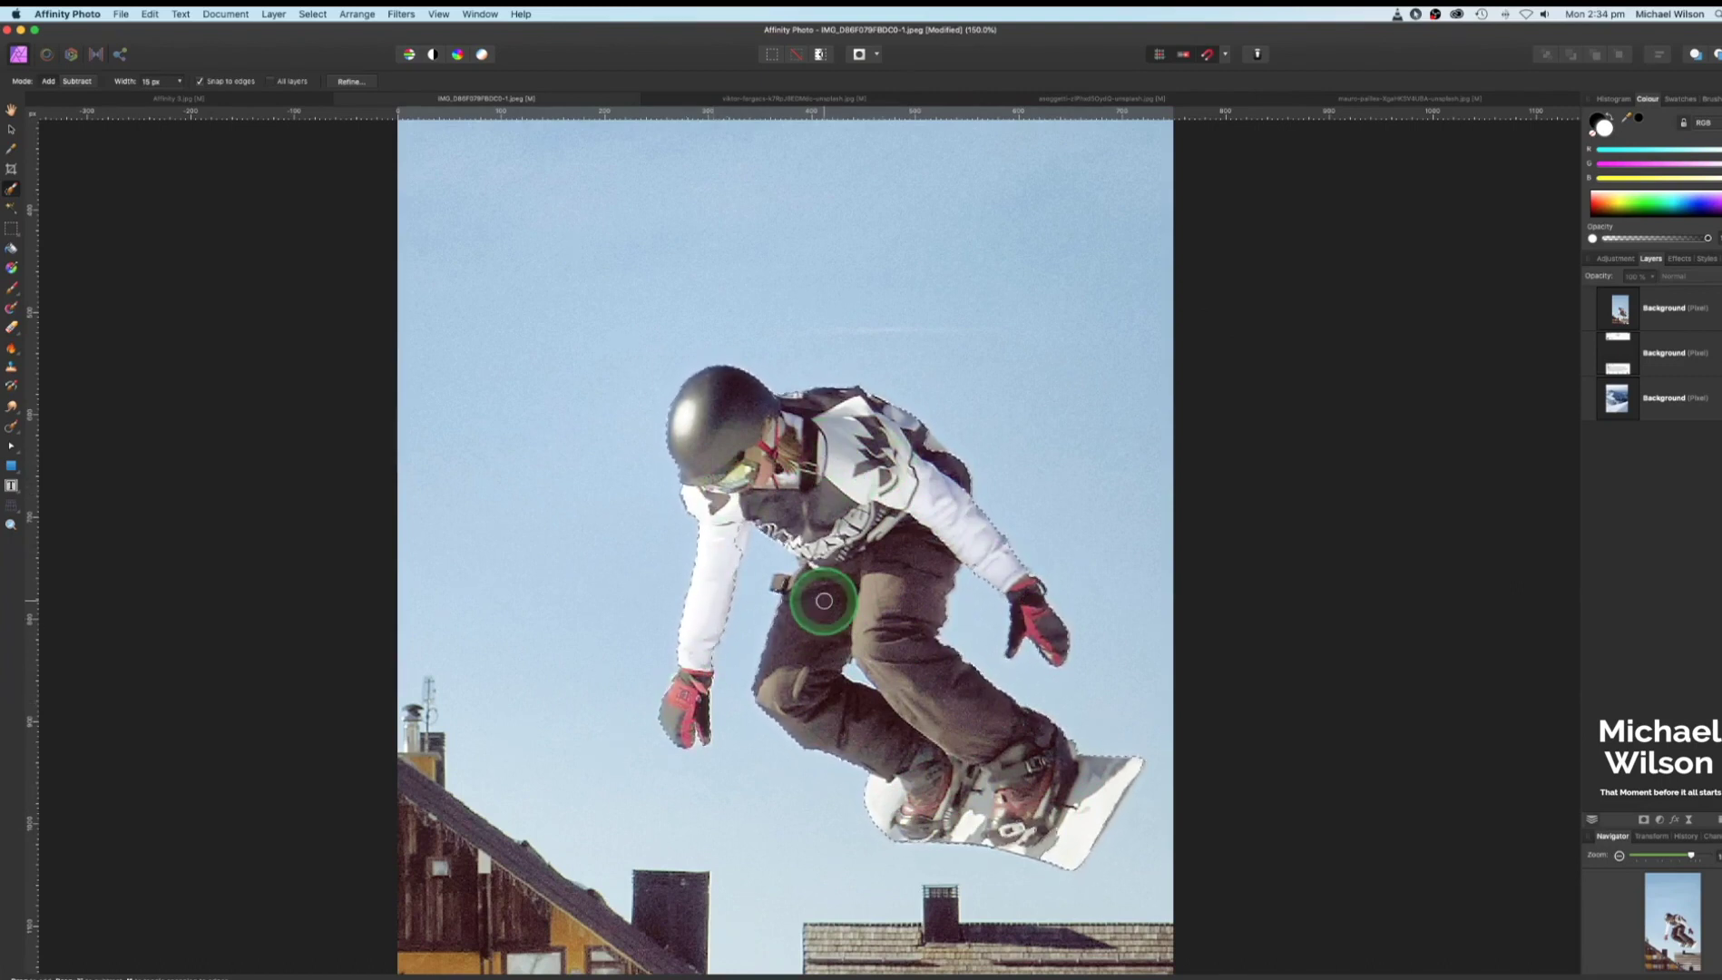
# Clean up the selection with a 4 px Selection Brush, adding small details at the waist and subtracting the sky gap between the legs
pyautogui.scroll(1, 823, 601)
pyautogui.moveTo(802, 589)
pyautogui.mouseDown()
pyautogui.moveTo(826, 558)
pyautogui.moveTo(786, 534)
pyautogui.mouseUp()
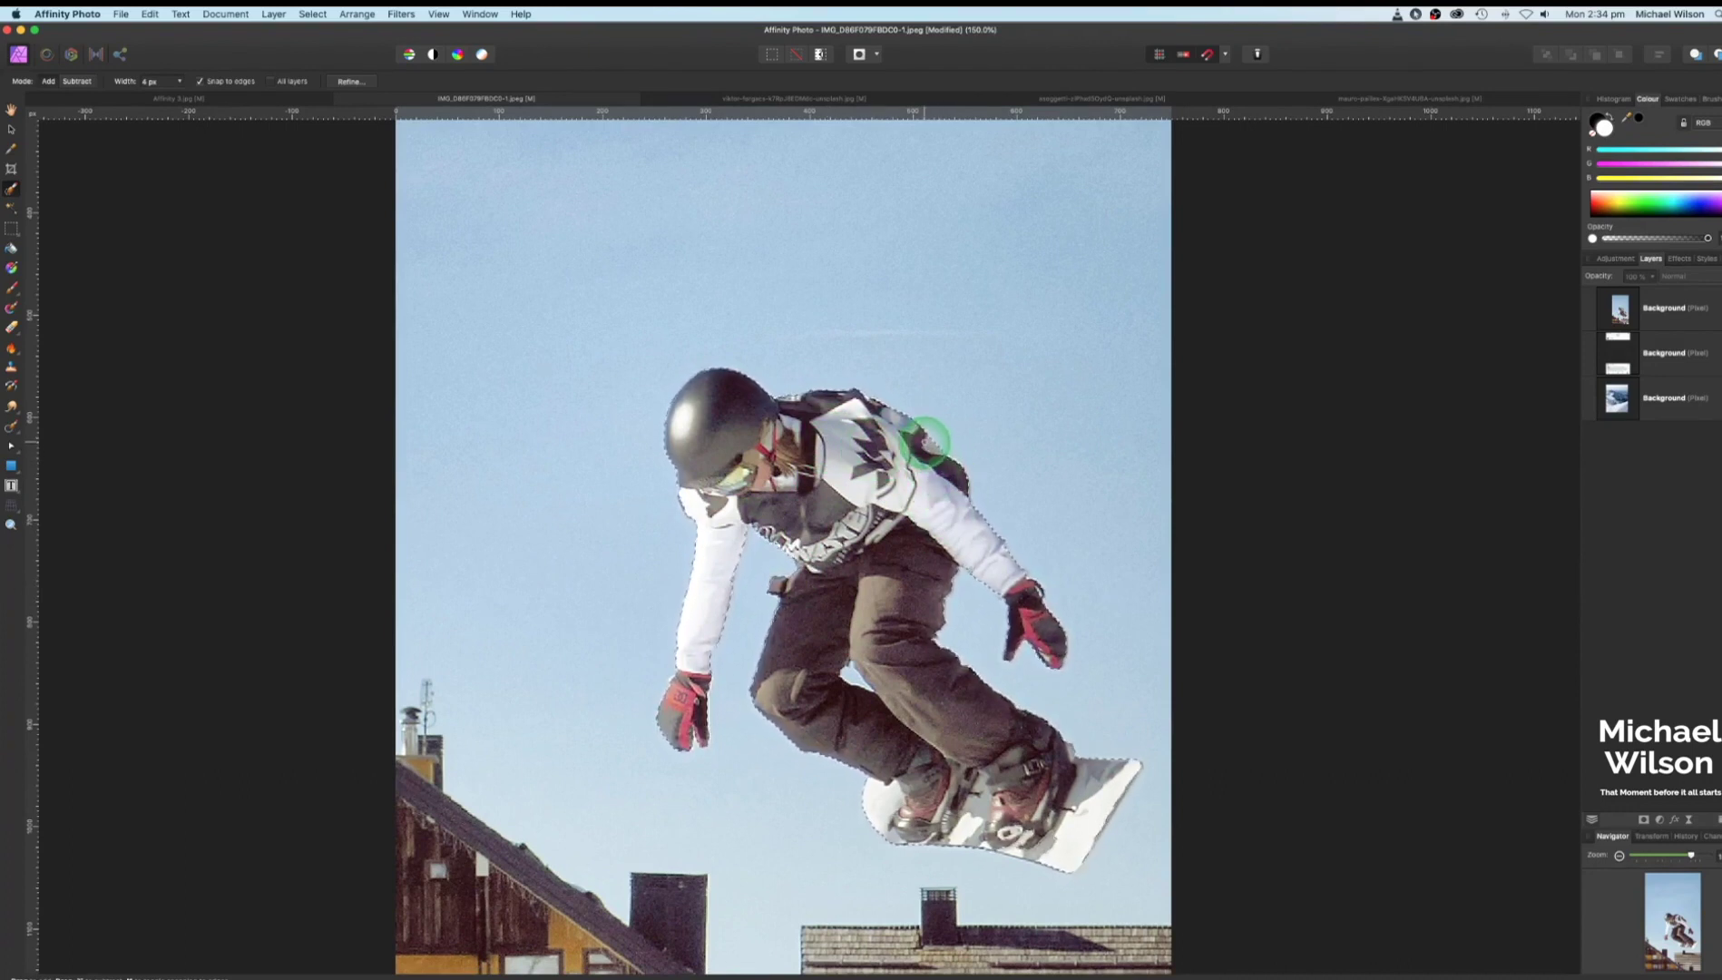
pyautogui.keyDown('alt'); pyautogui.click(853, 682); pyautogui.keyUp('alt')
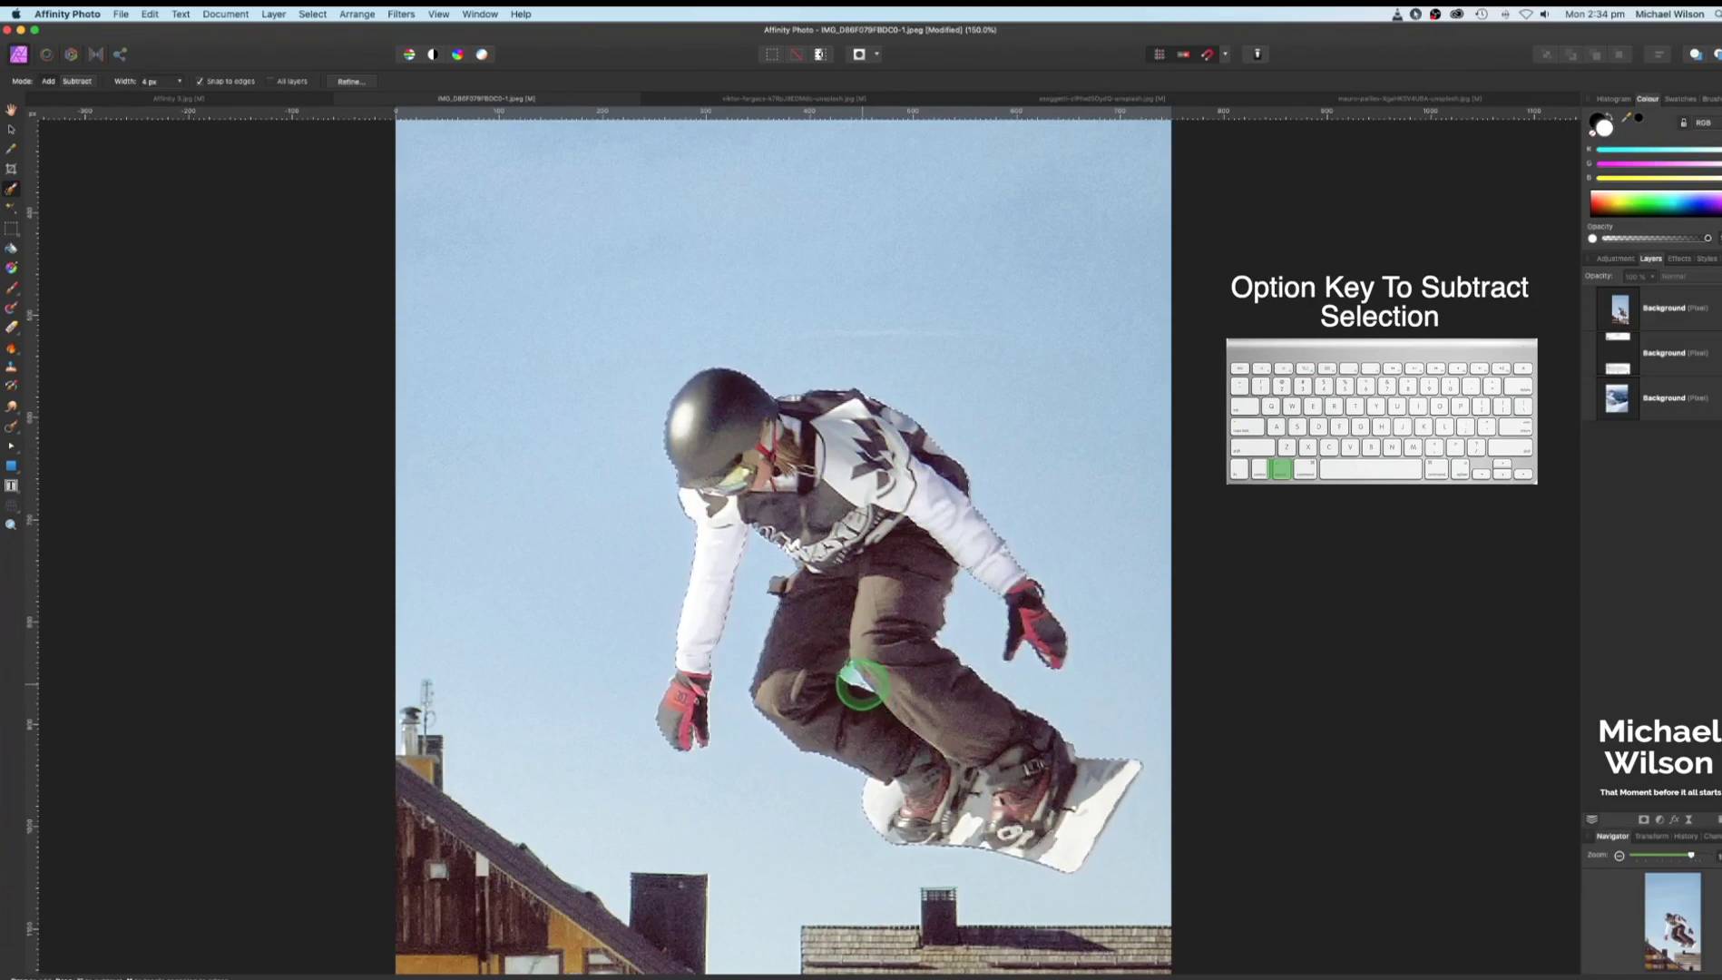
pyautogui.moveTo(862, 684); pyautogui.dragTo(852, 677)
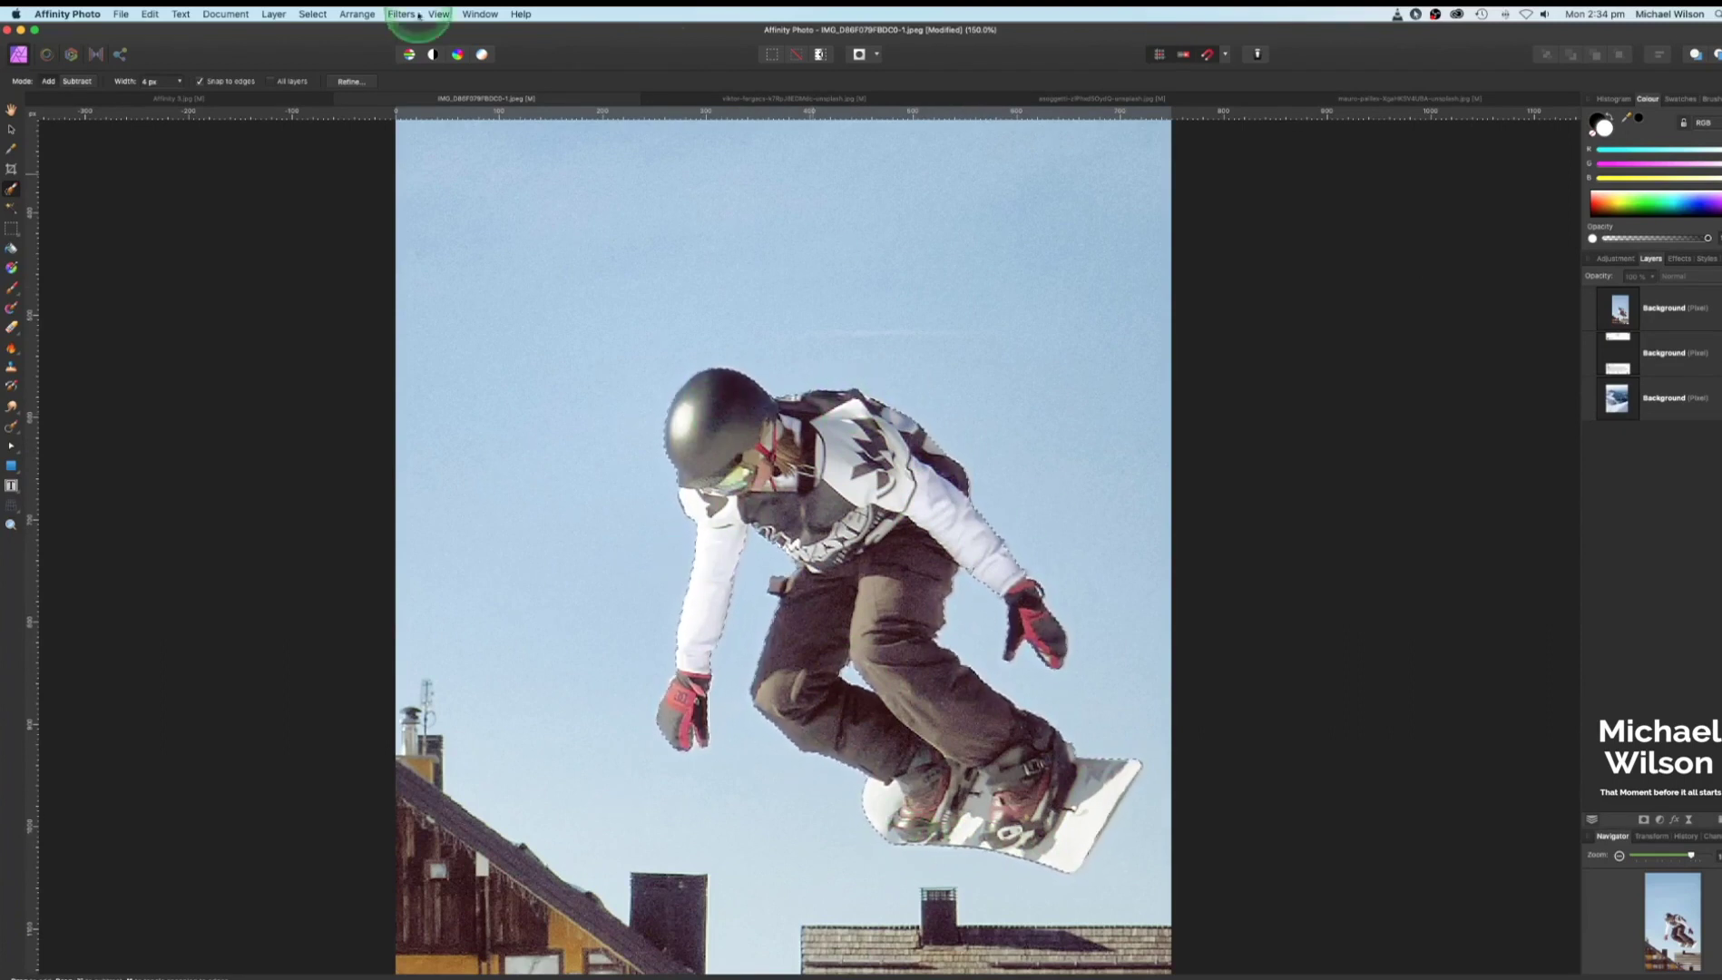
# Refine the snowboarder selection with a 0.2 px feather and apply it
pyautogui.click(354, 80)
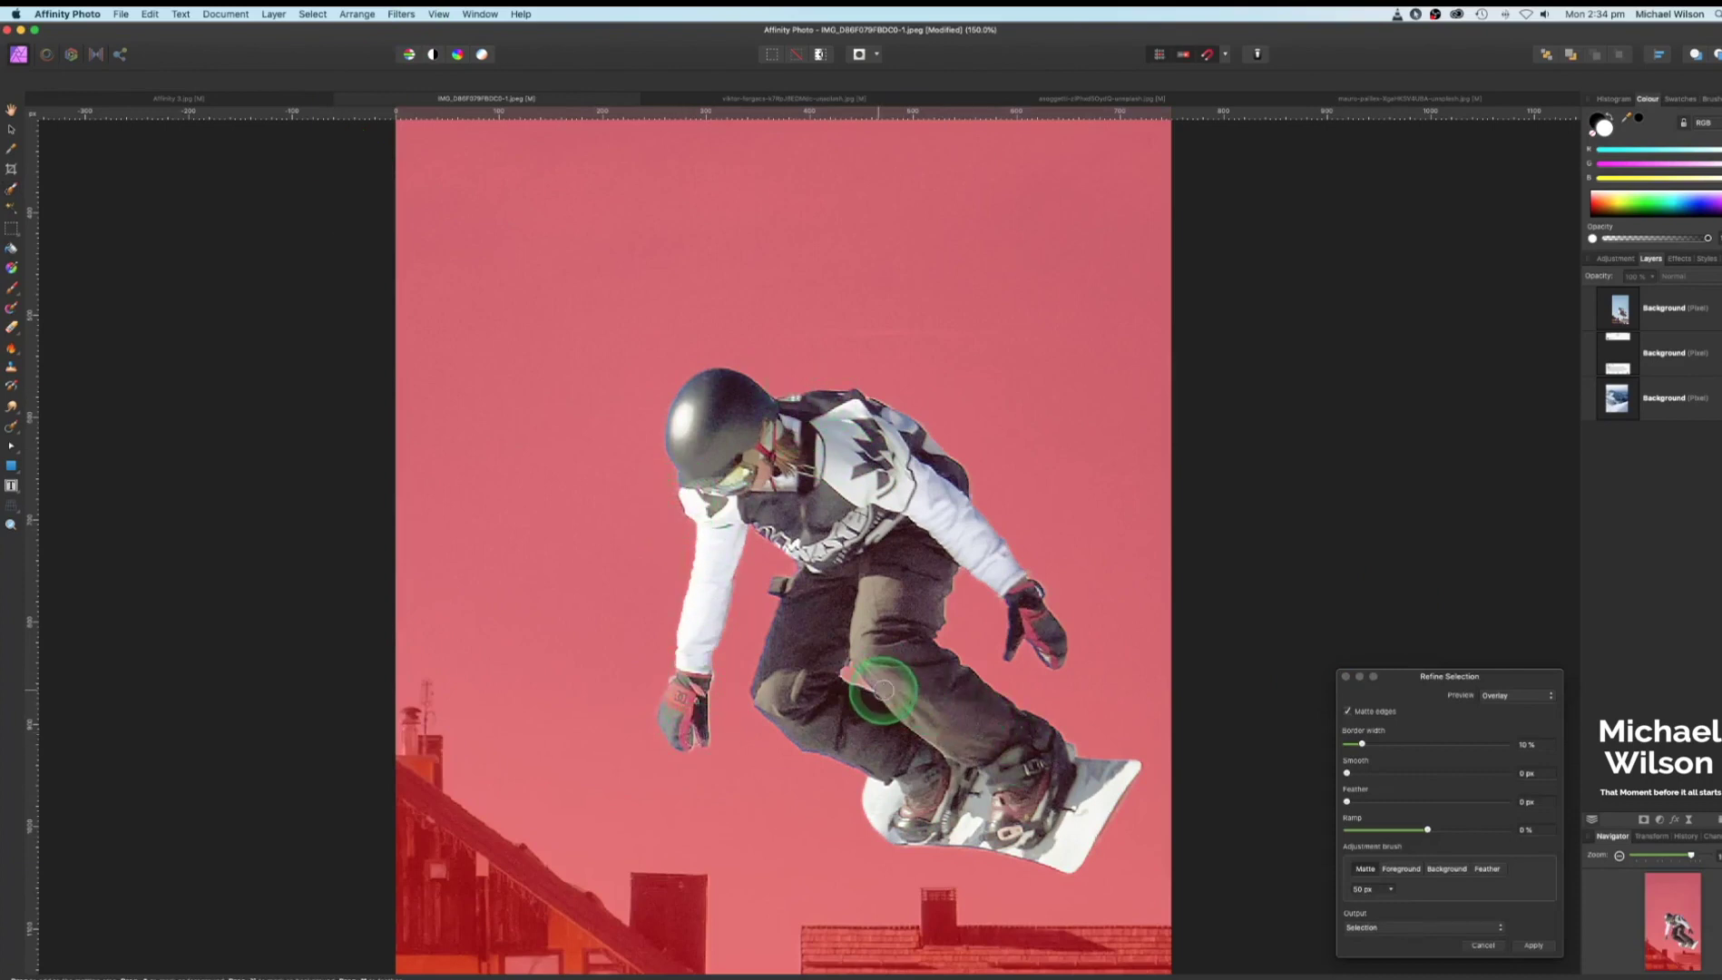
pyautogui.moveTo(1346, 802); pyautogui.dragTo(1353, 802)
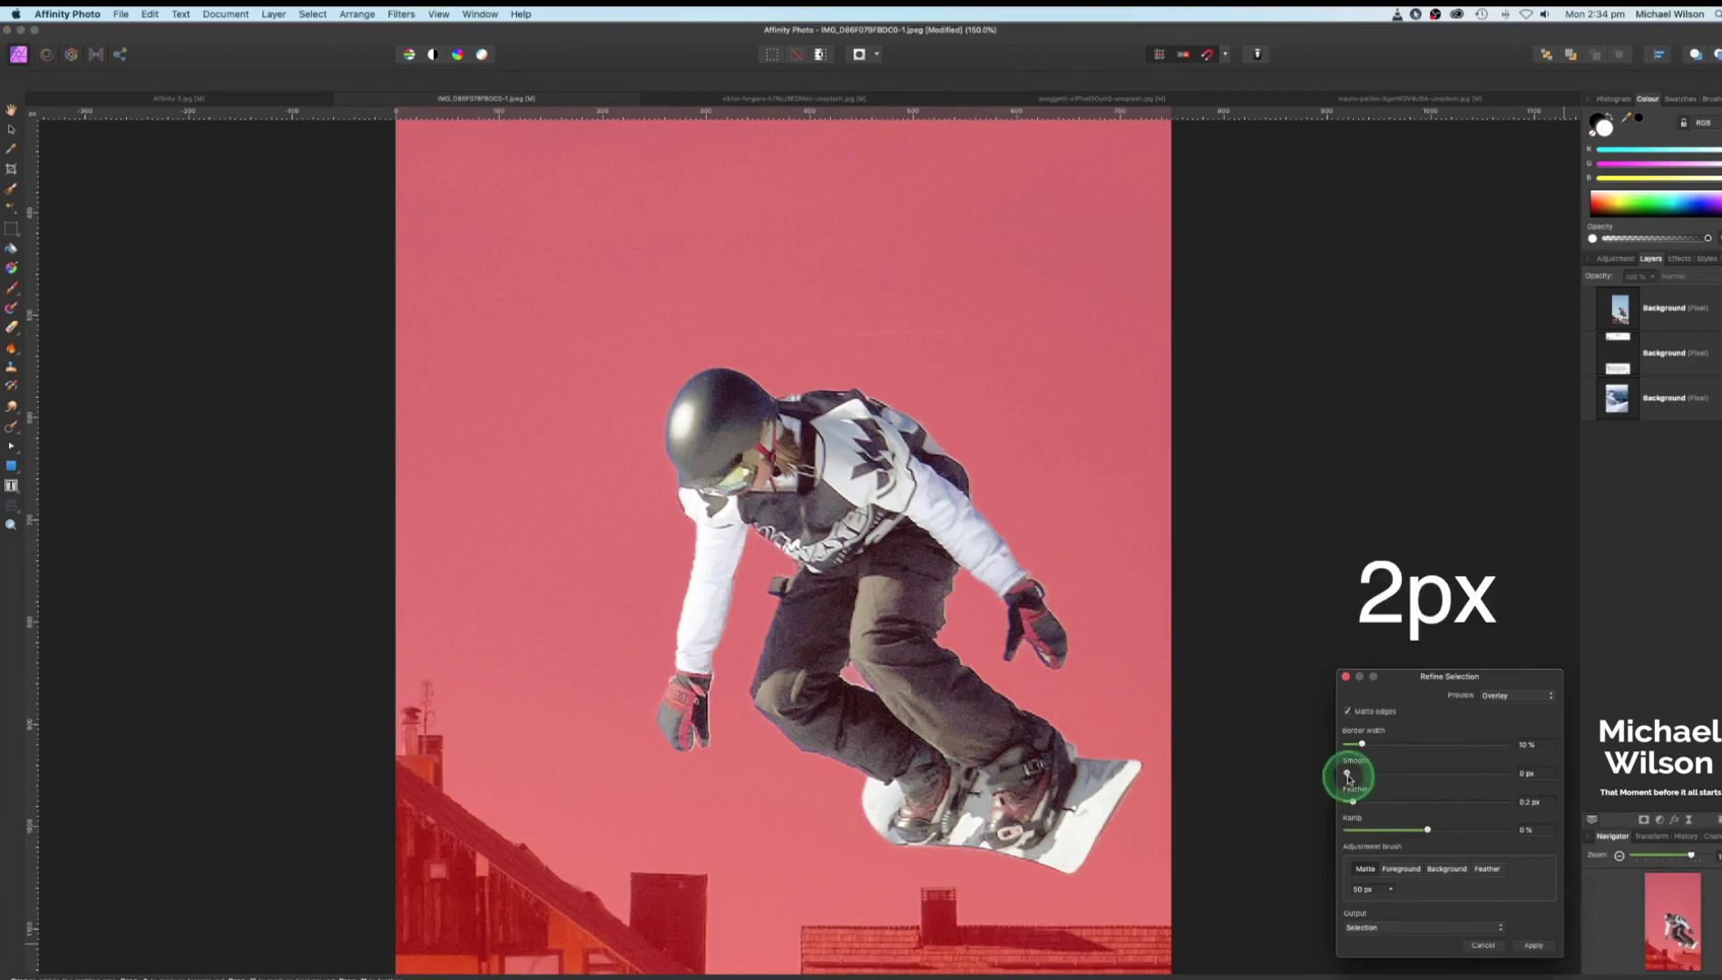
pyautogui.click(1532, 944)
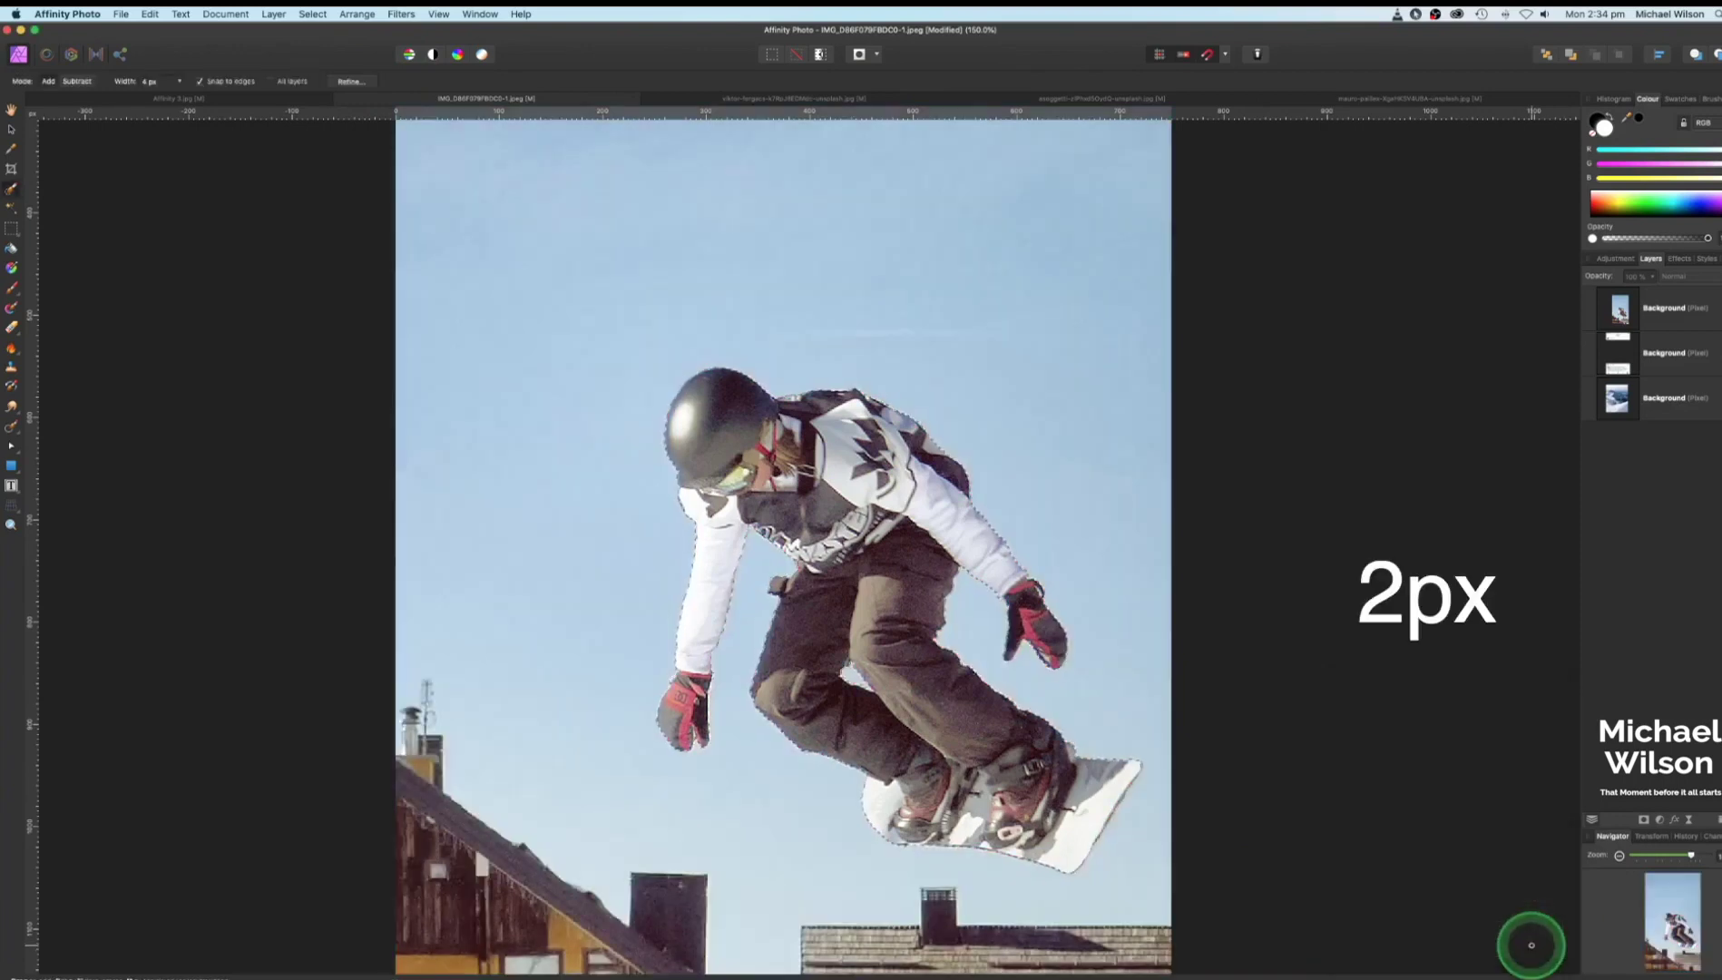
# Mask the snowboarder layer with the selection to hide the sky and buildings, and clear the selection
pyautogui.click(1665, 316)
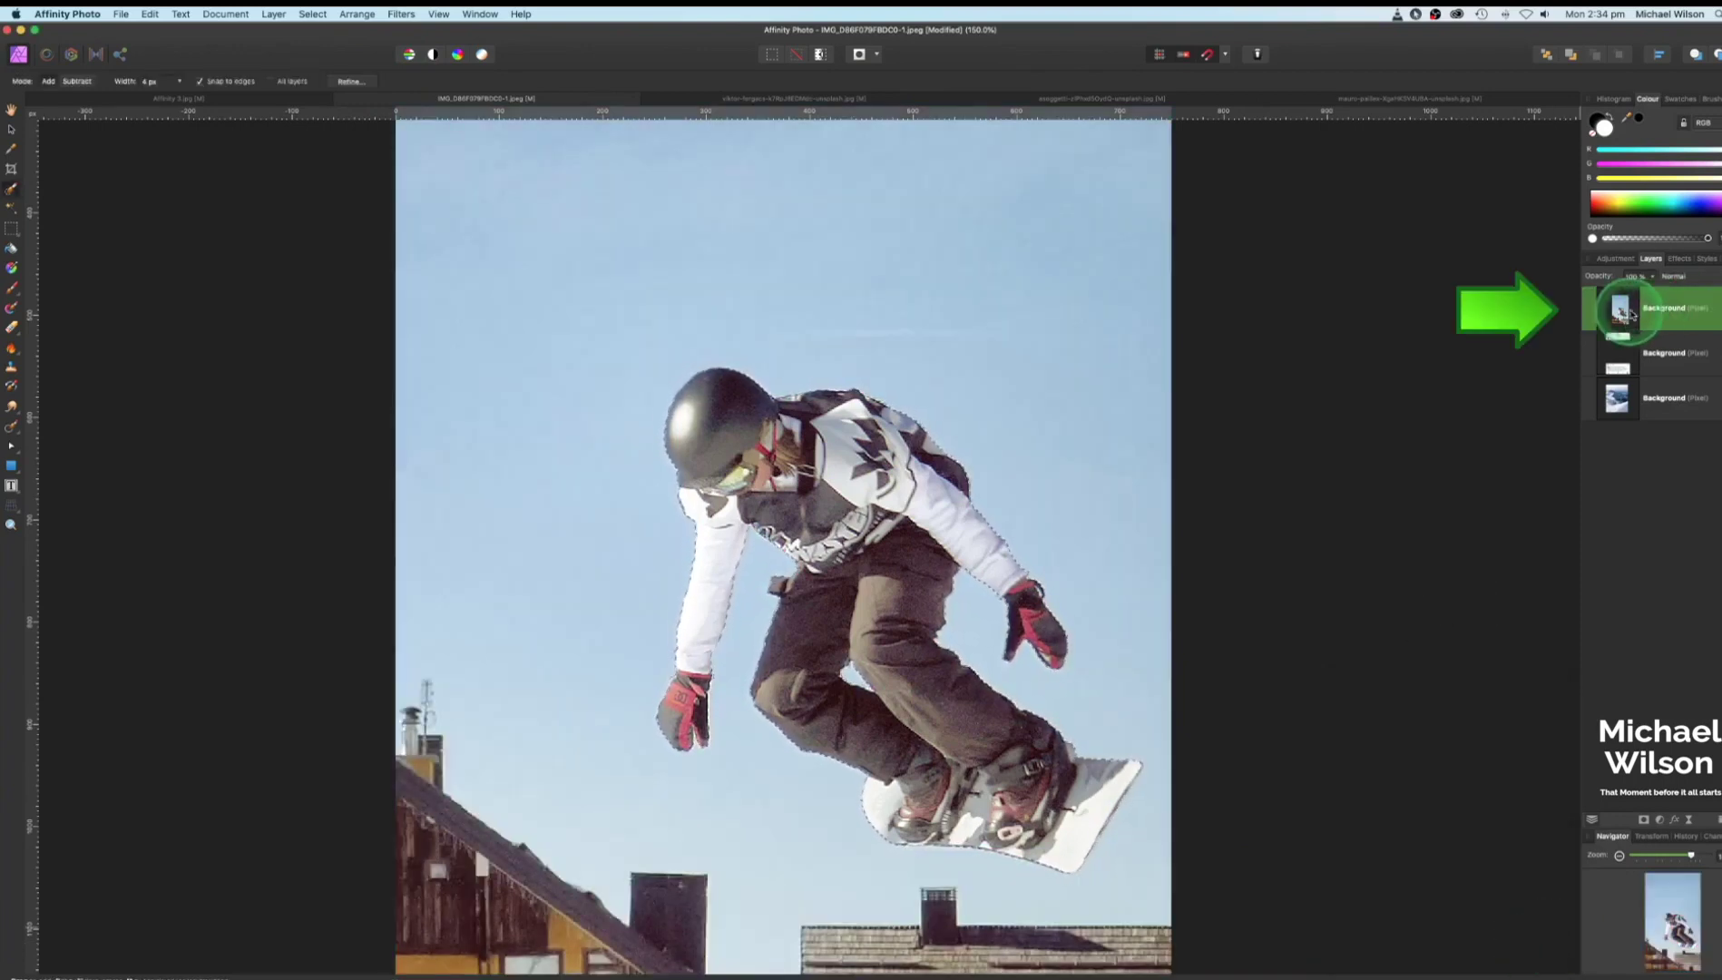
pyautogui.click(1644, 819)
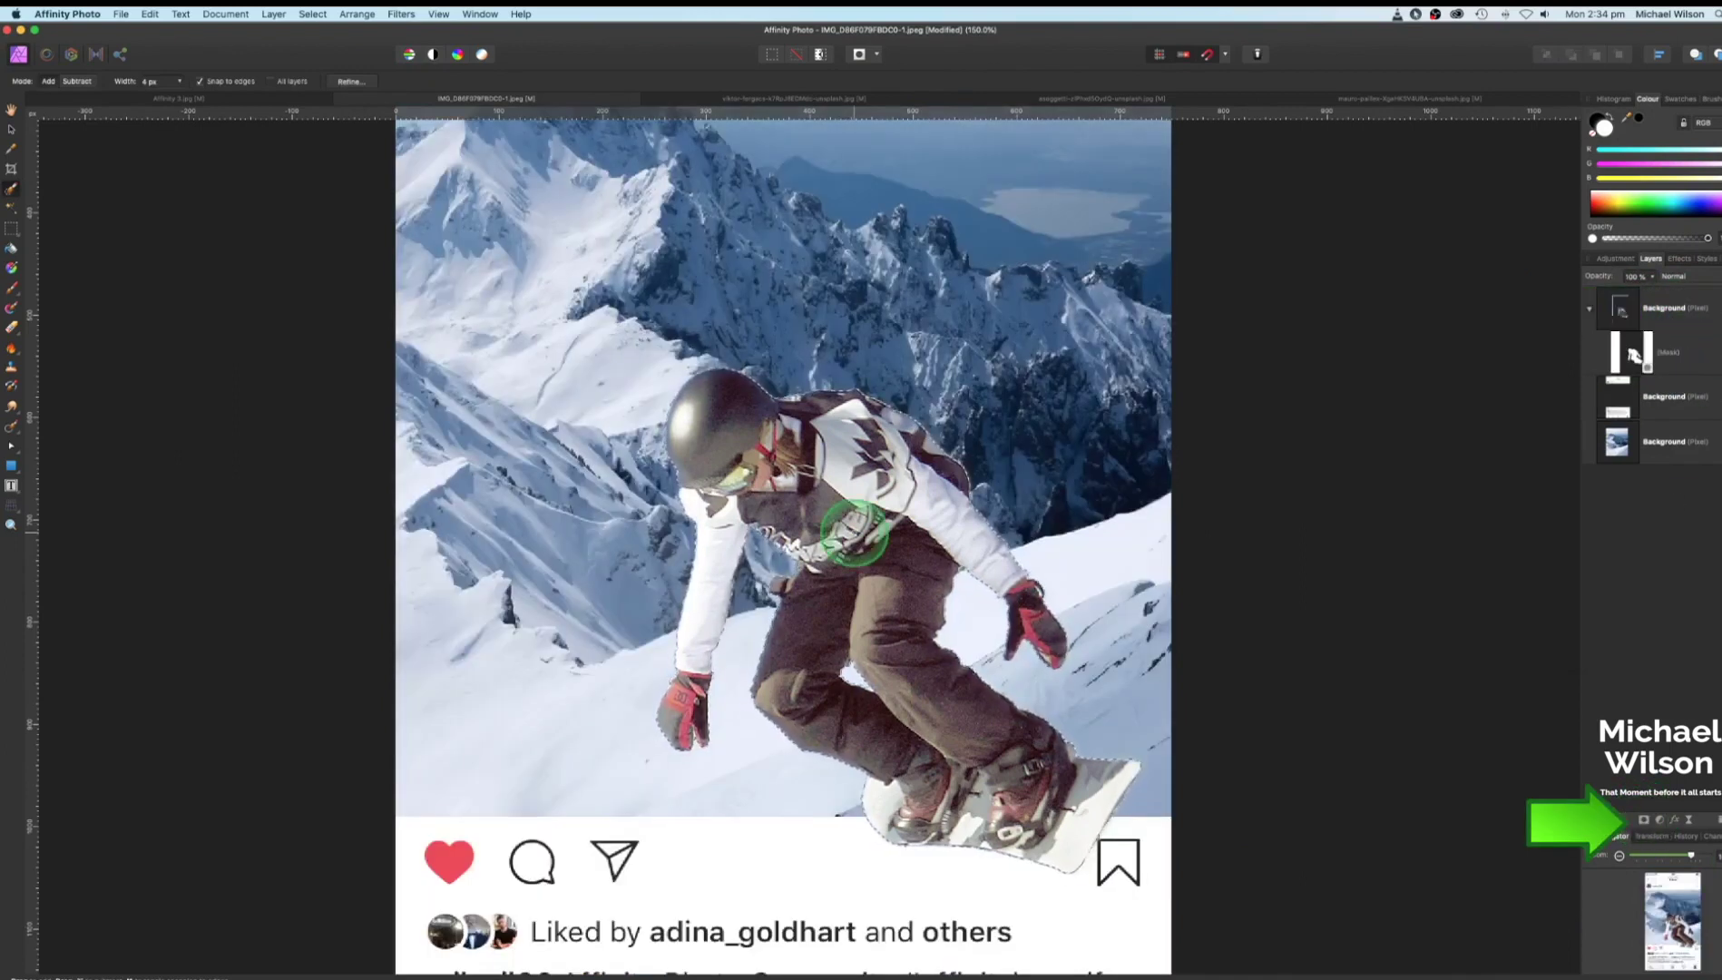
pyautogui.press('super+minus')
pyautogui.press('super+minus')
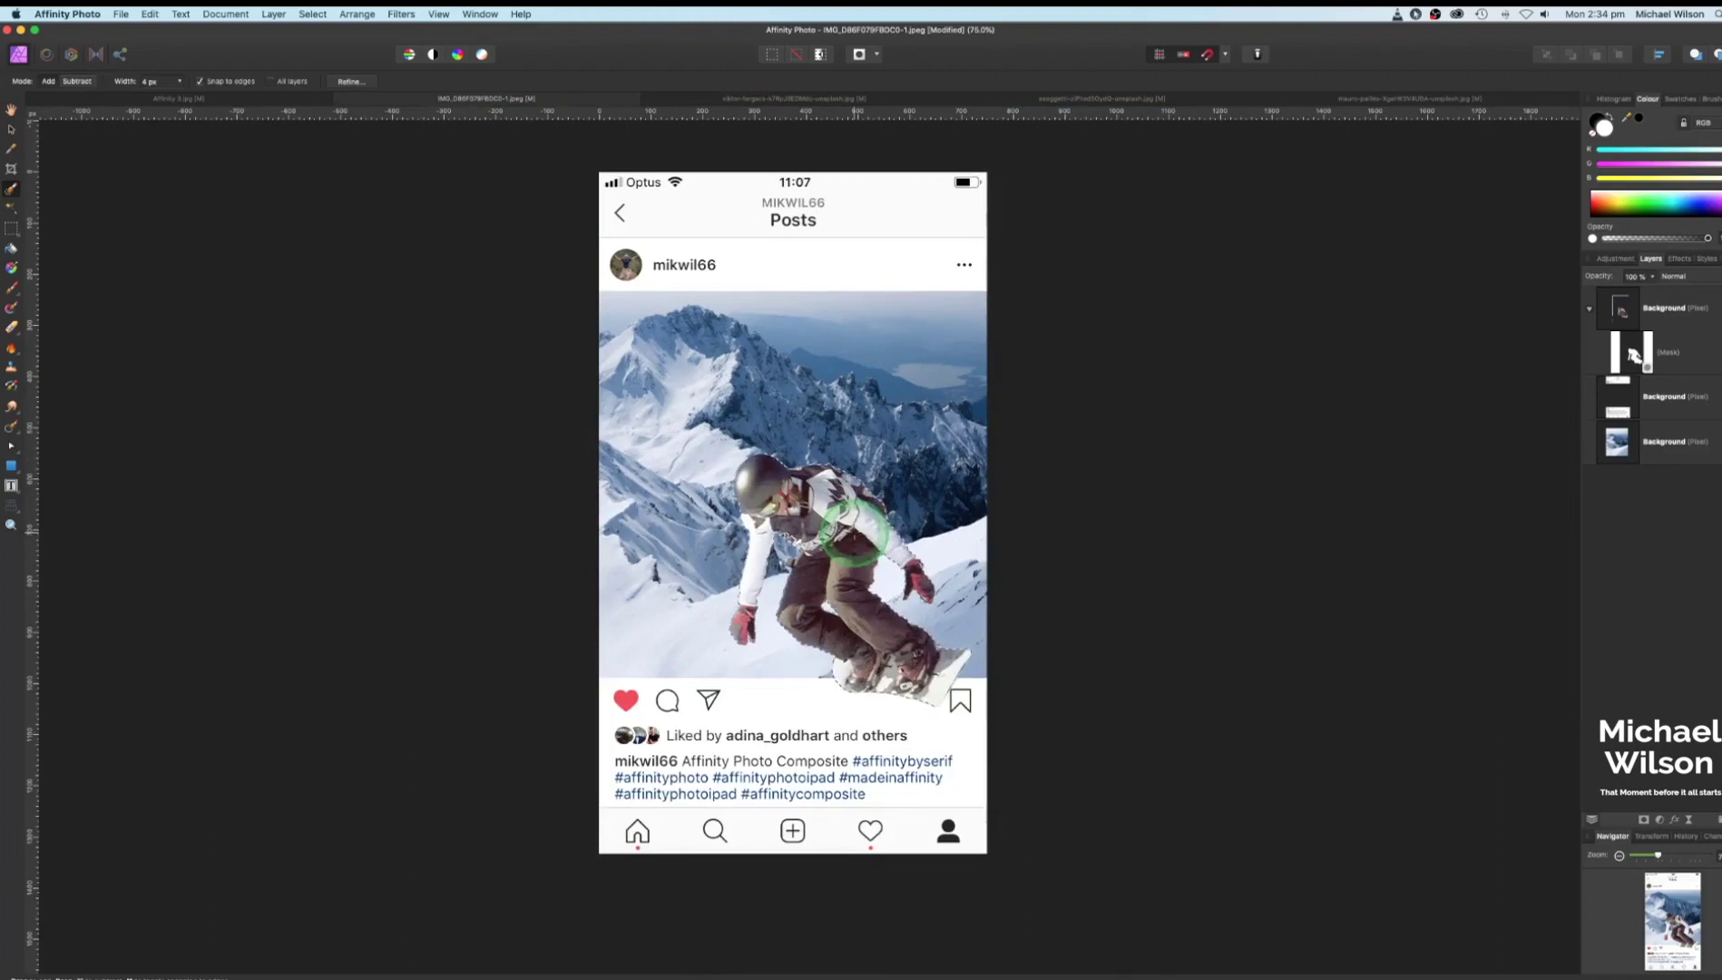
pyautogui.click(1633, 306)
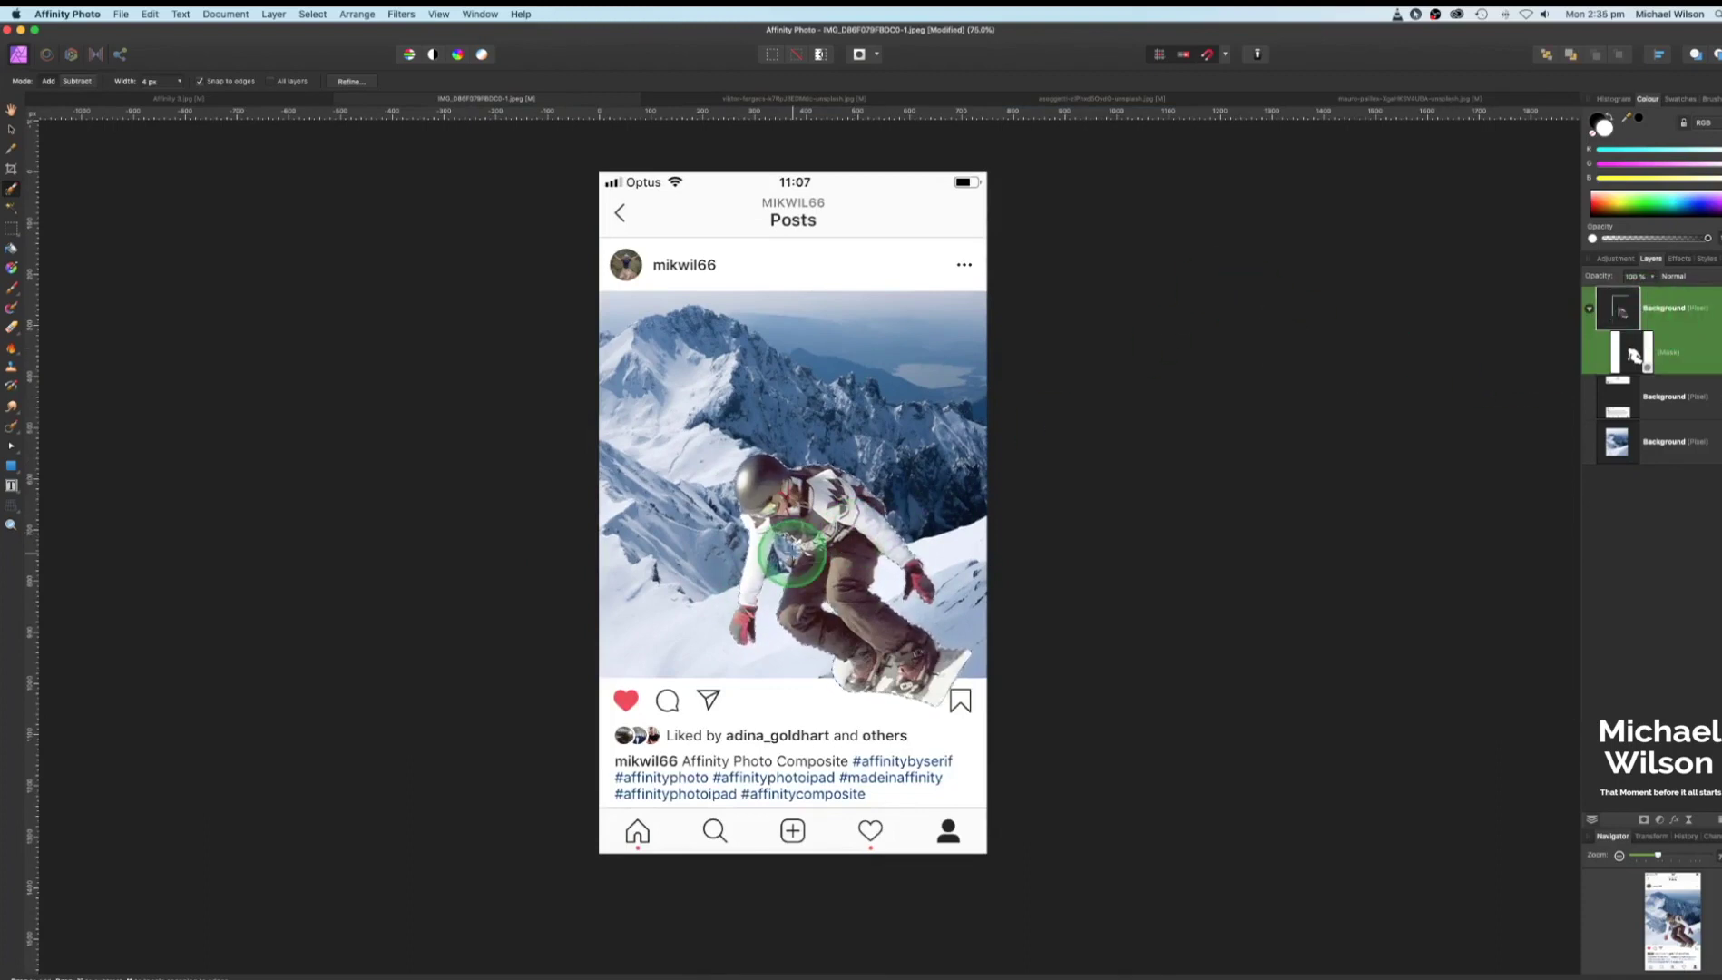
pyautogui.press('super+d')
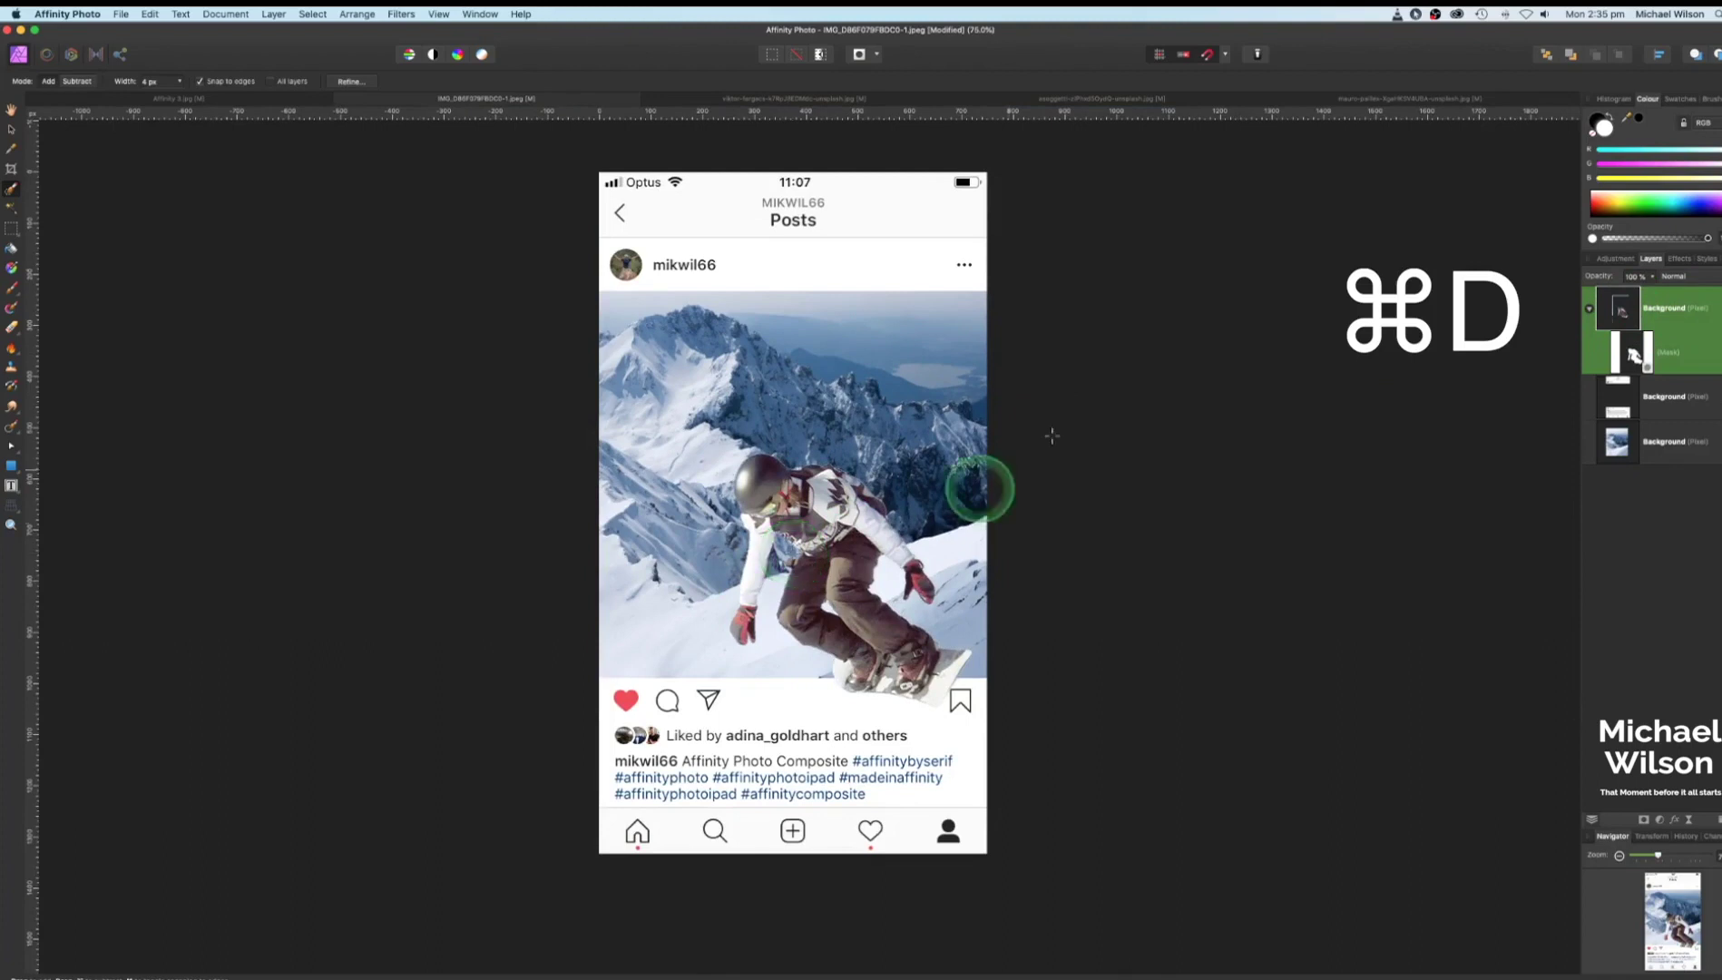
# Collapse the snowboarder layer's nested mask and add a new empty pixel layer directly beneath the snowboarder
pyautogui.click(1589, 309)
pyautogui.click(1589, 309)
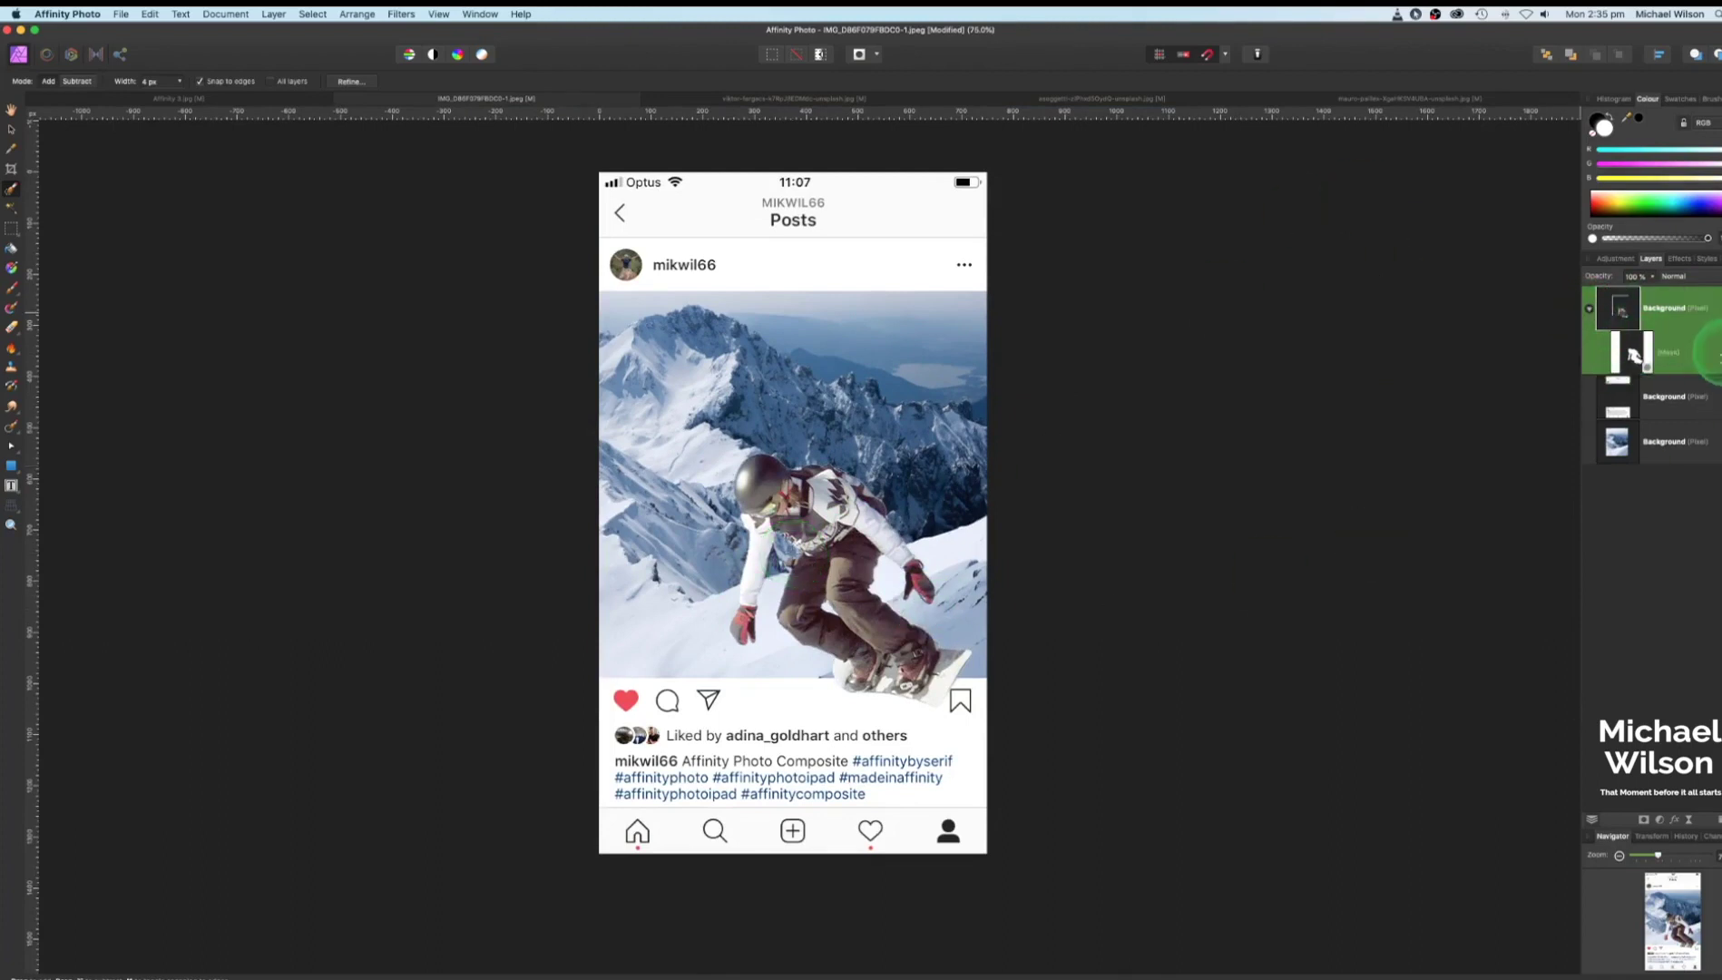
pyautogui.click(1632, 352)
pyautogui.click(1606, 125)
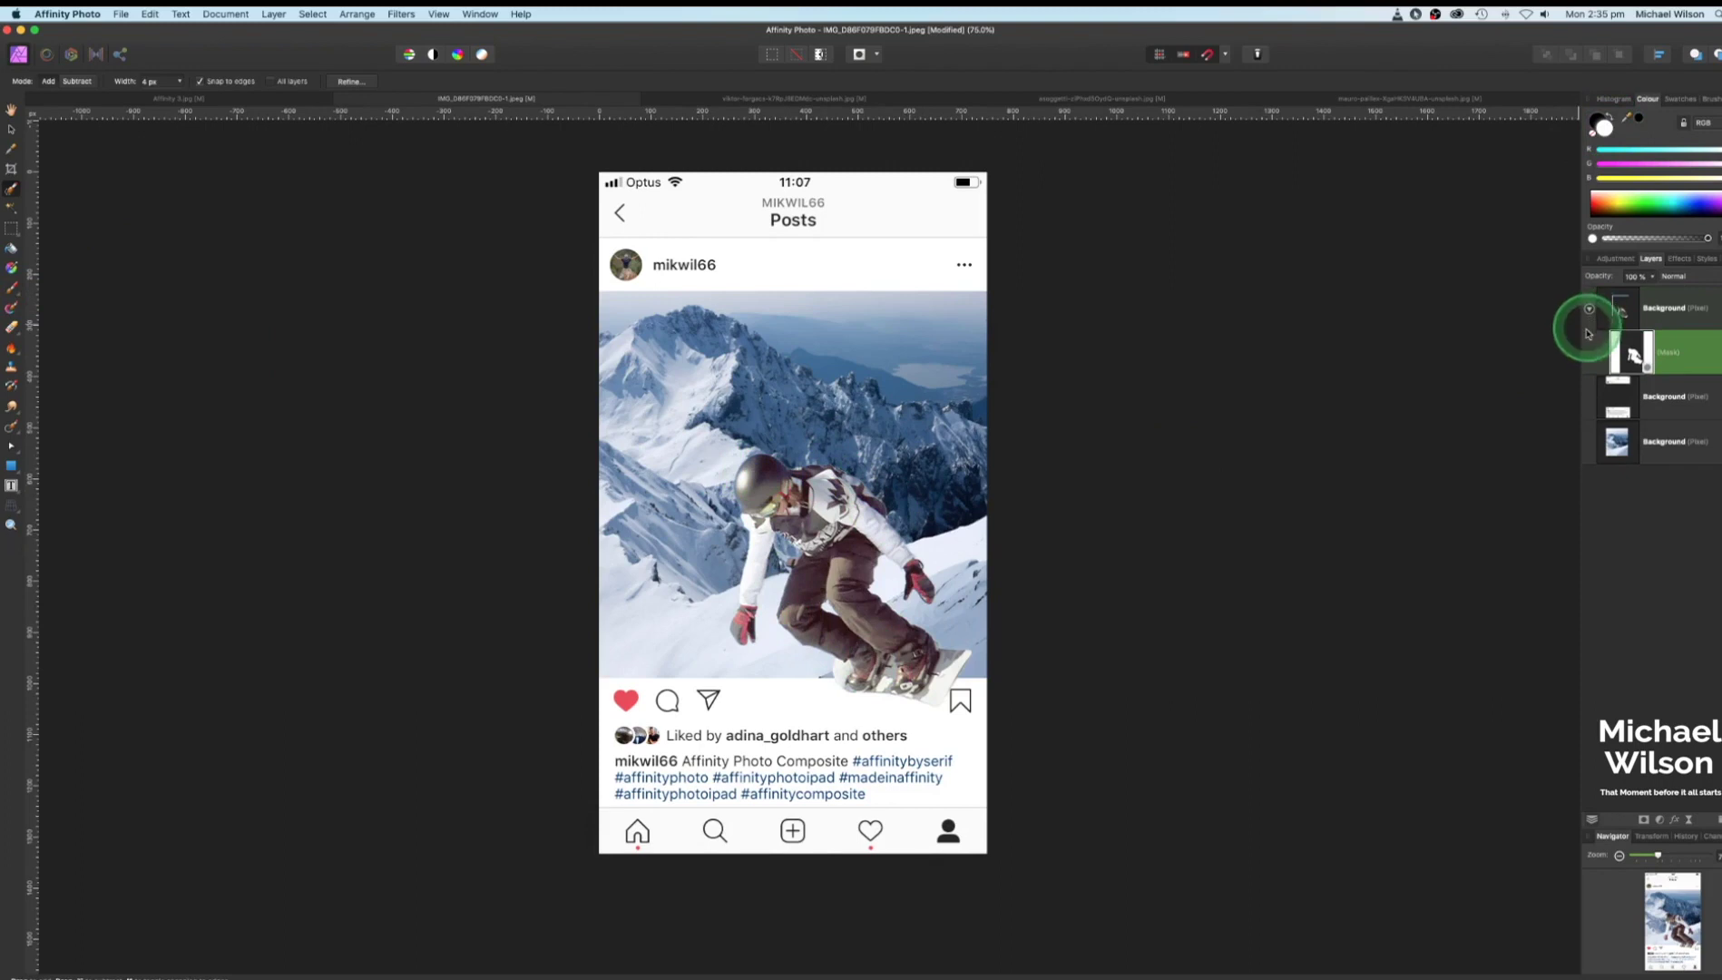
pyautogui.moveTo(1587, 330); pyautogui.dragTo(1589, 317)
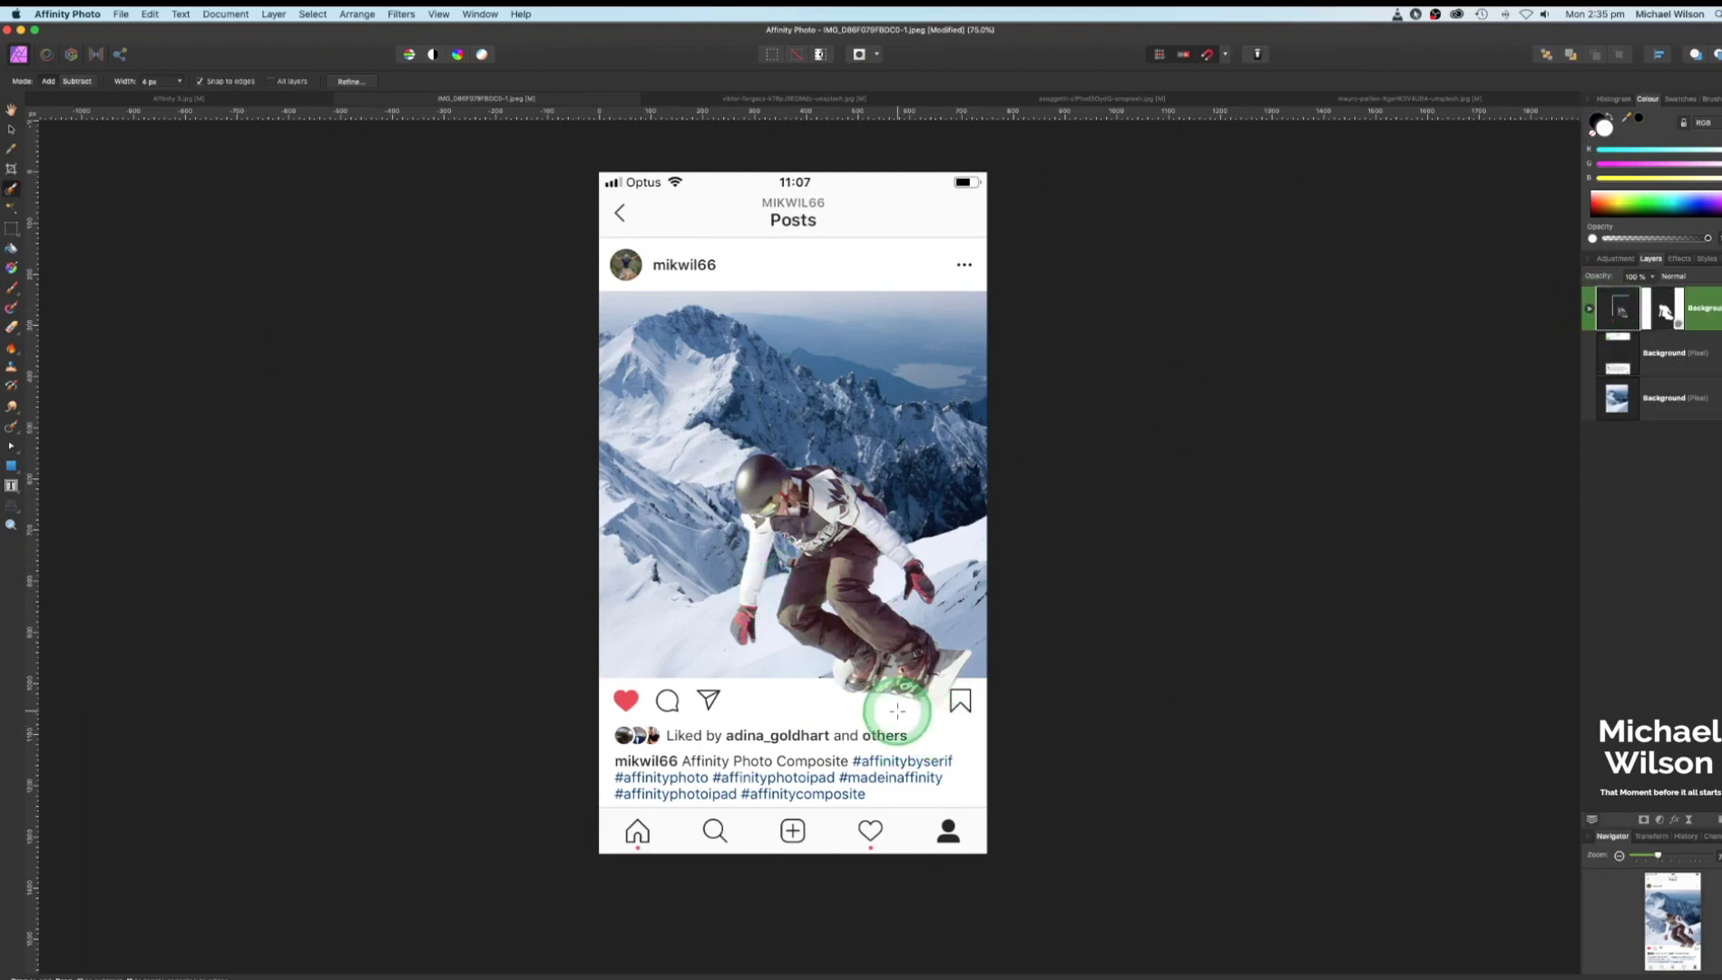
pyautogui.click(1721, 819)
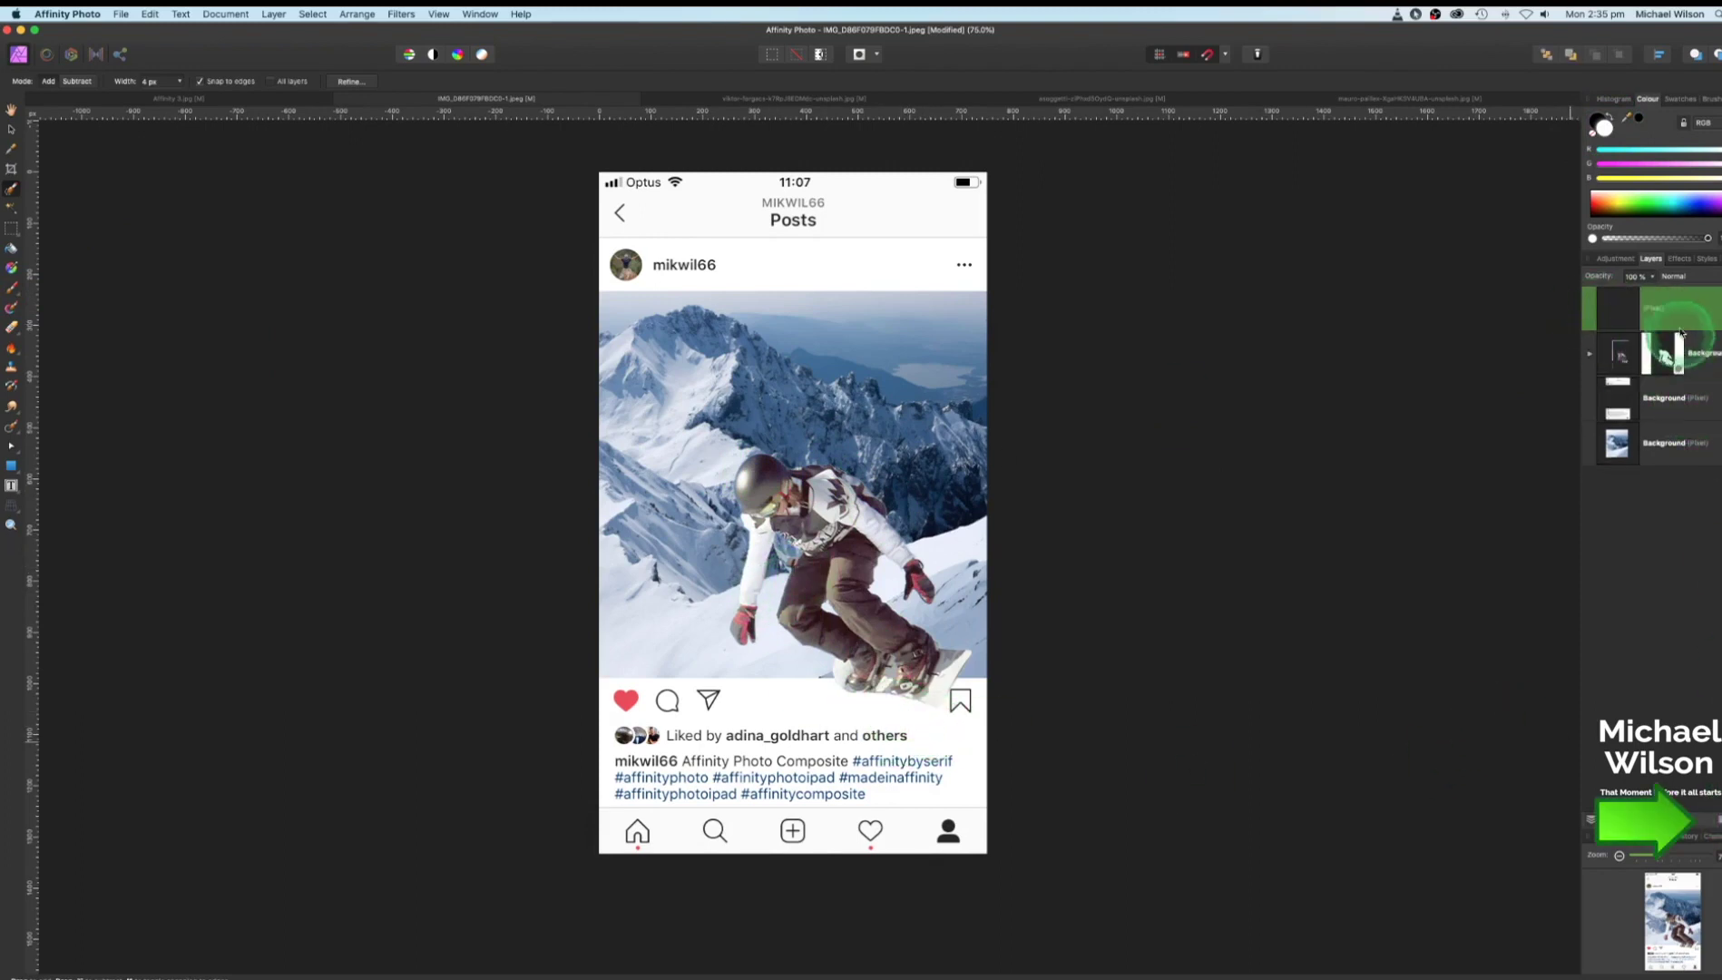
pyautogui.moveTo(1681, 332); pyautogui.dragTo(1624, 413)
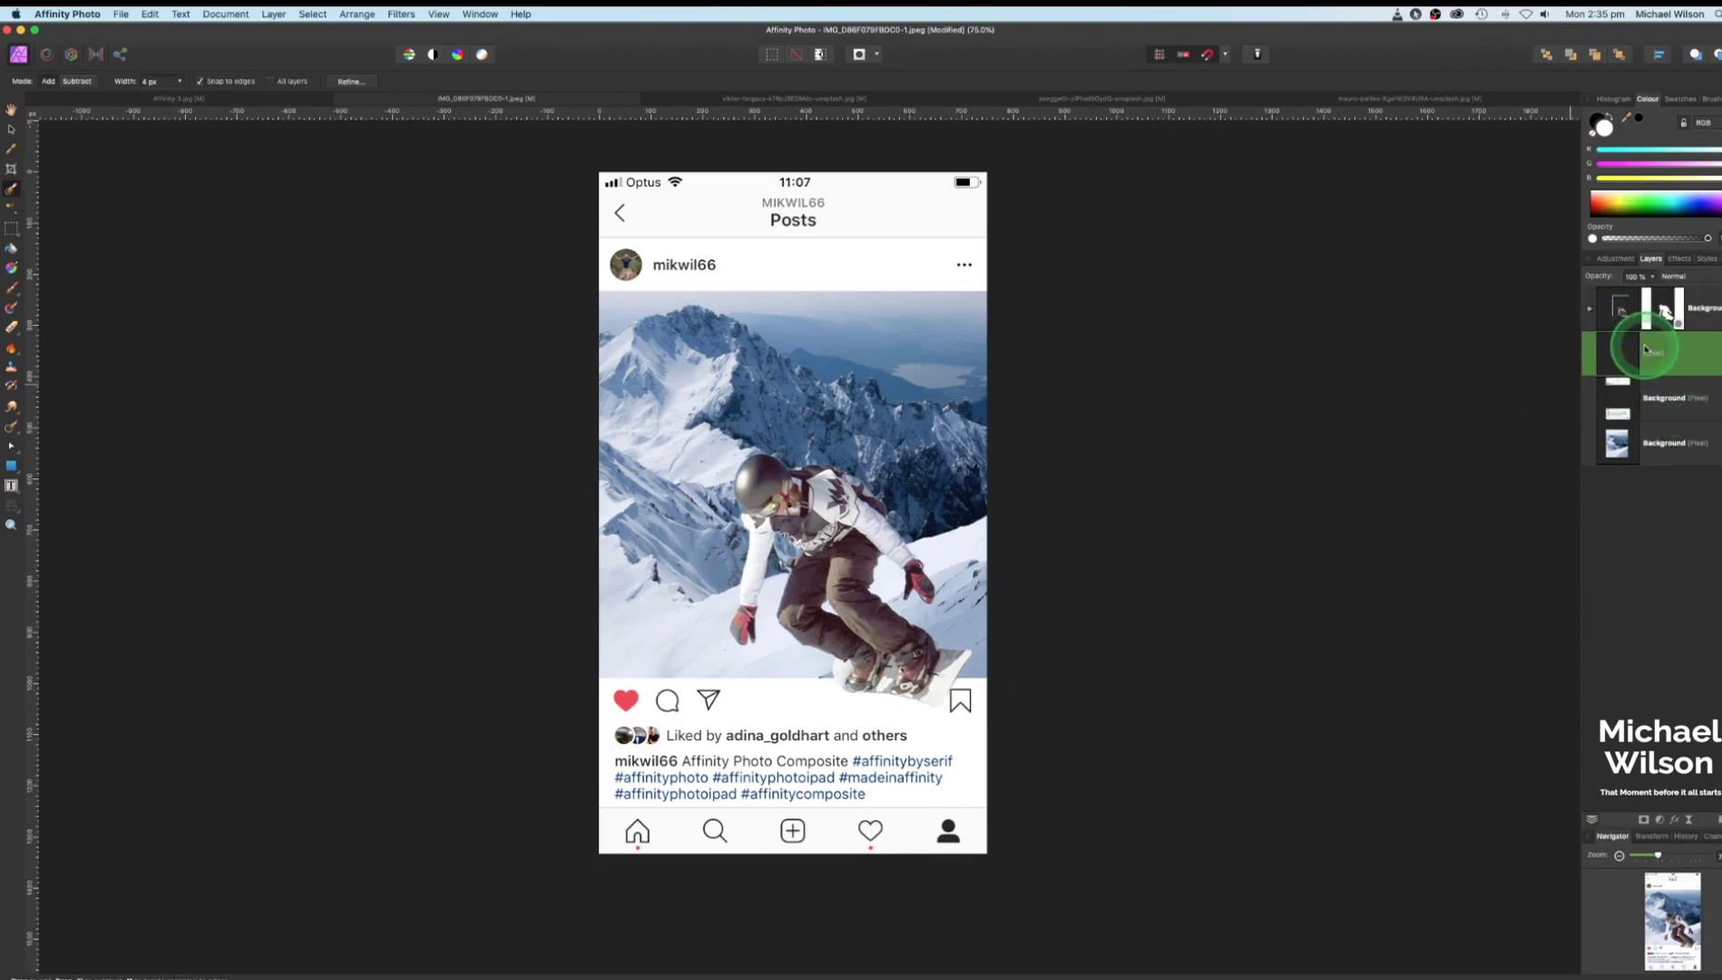
# Paint a soft black shadow under the snowboard on the new layer with an enlarged brush at 47% opacity, 47% flow and 0% hardness
pyautogui.click(14, 292)
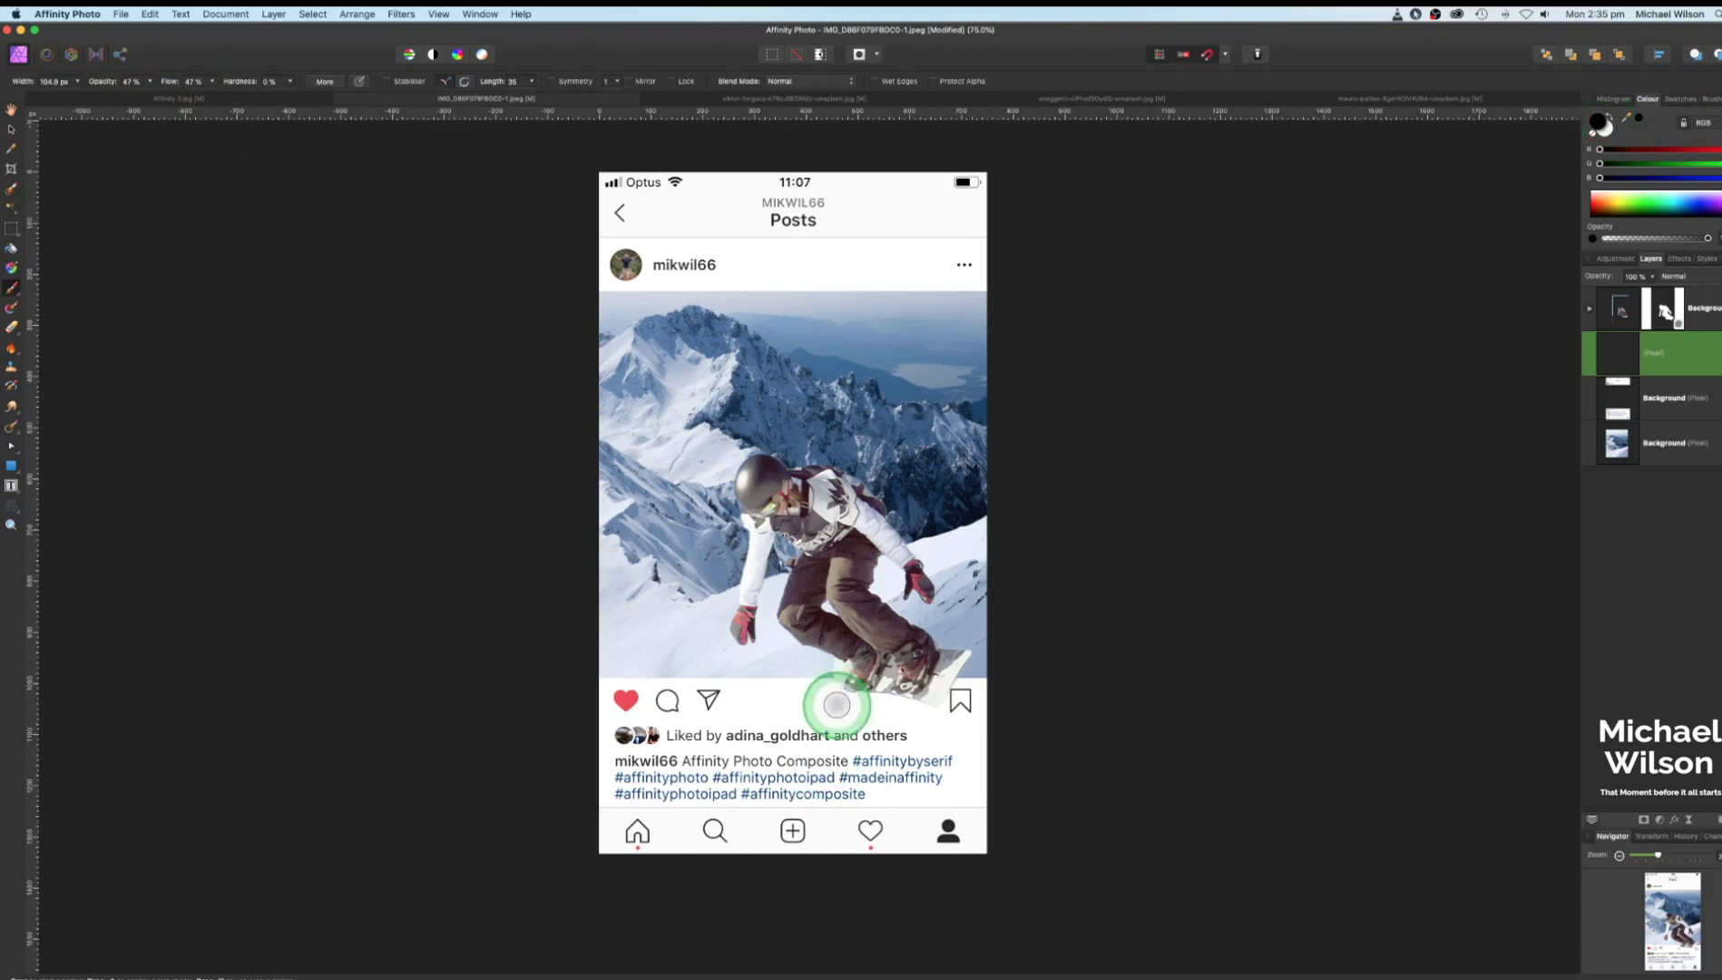
pyautogui.press(']')
pyautogui.press(']')
pyautogui.press(']')
pyautogui.moveTo(836, 705)
pyautogui.mouseDown()
pyautogui.moveTo(830, 692)
pyautogui.moveTo(957, 700)
pyautogui.moveTo(944, 711)
pyautogui.mouseUp()
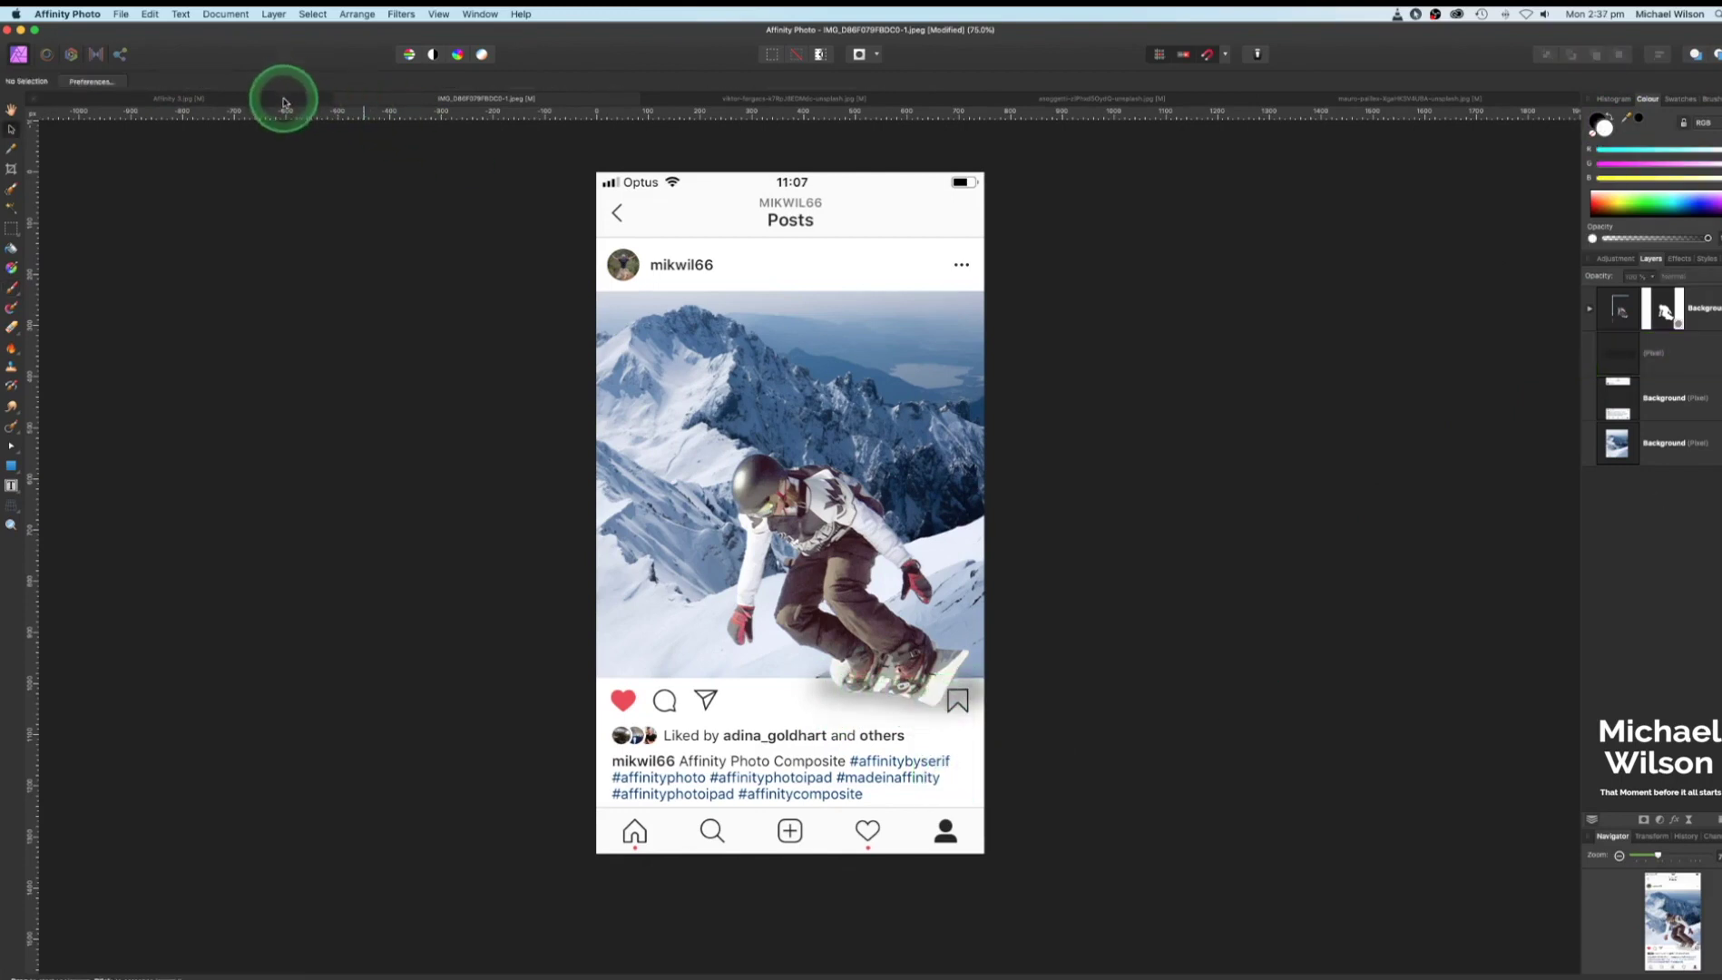
# Switch to the document that shows both finished posts side by side and compare the two composites
pyautogui.click(283, 102)
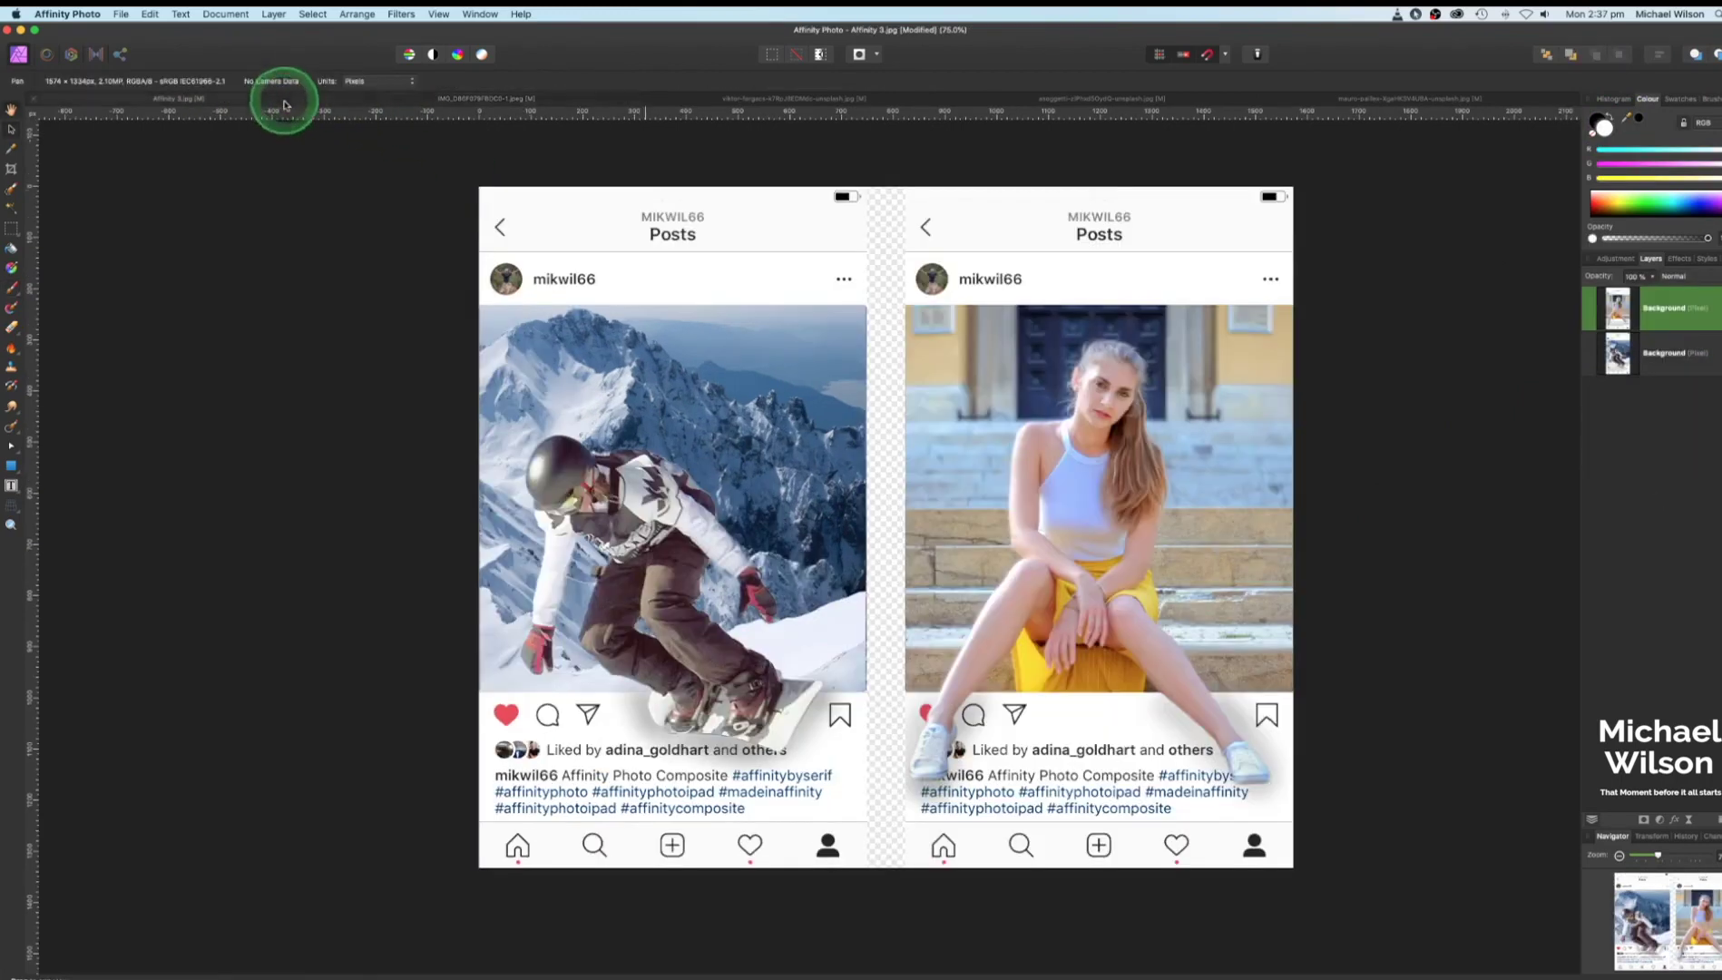
pyautogui.press('h')
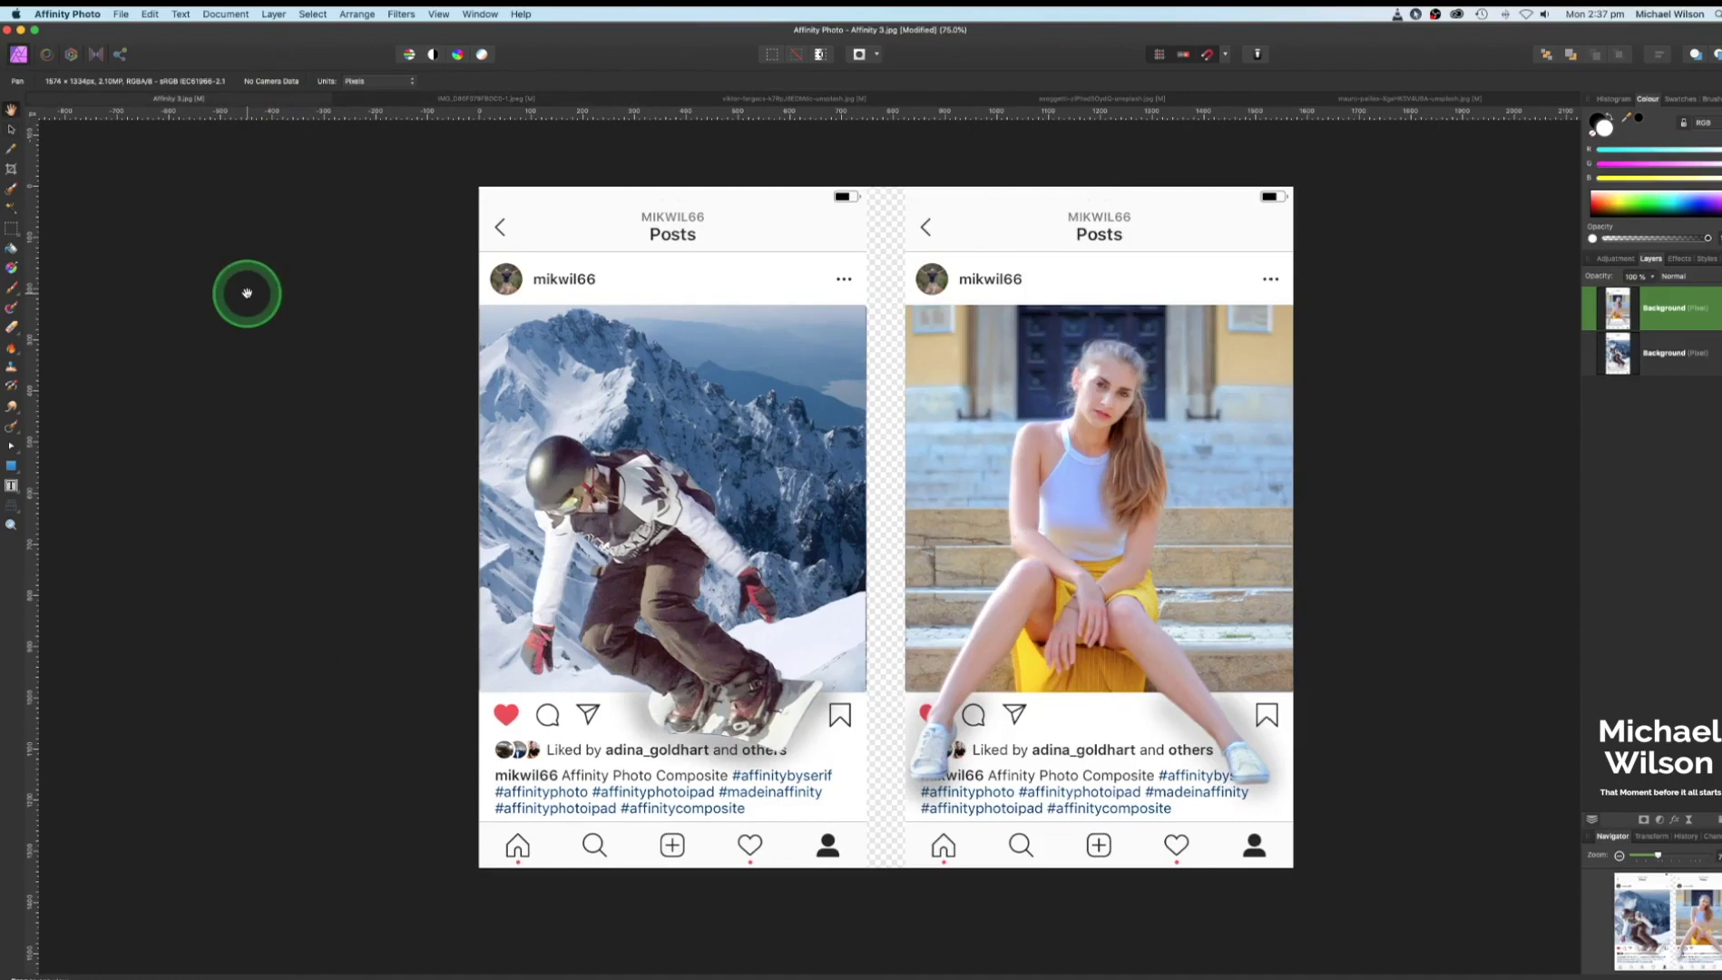
pyautogui.click(246, 293)
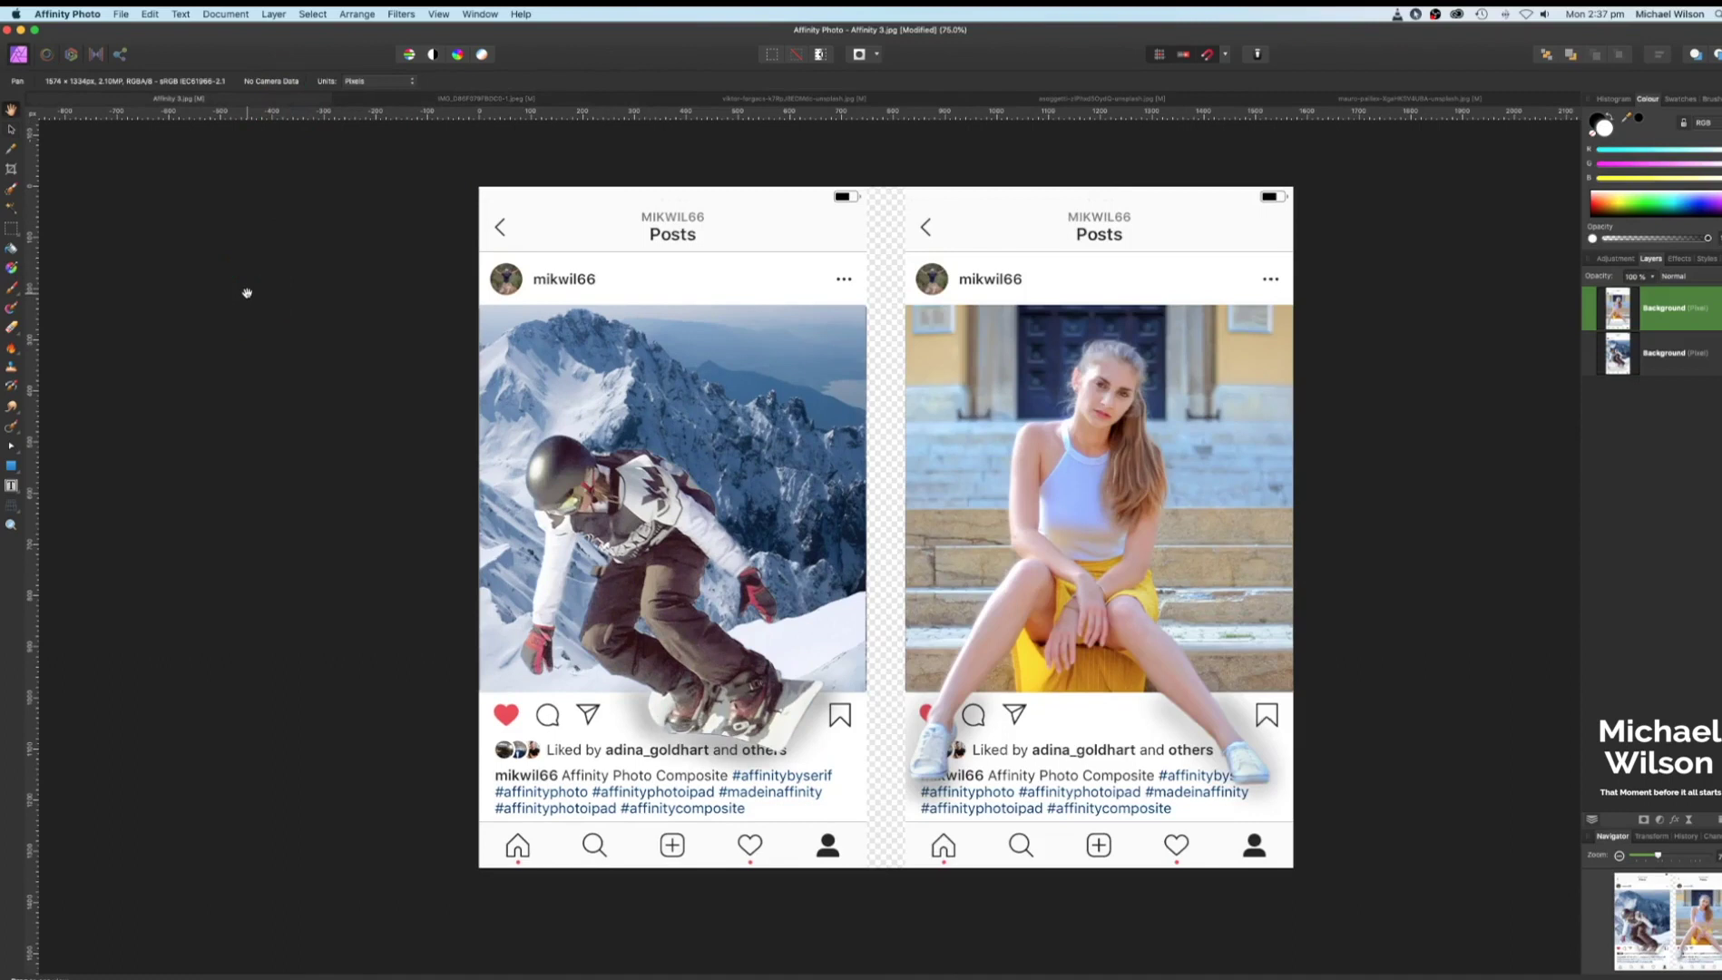
pyautogui.click(271, 393)
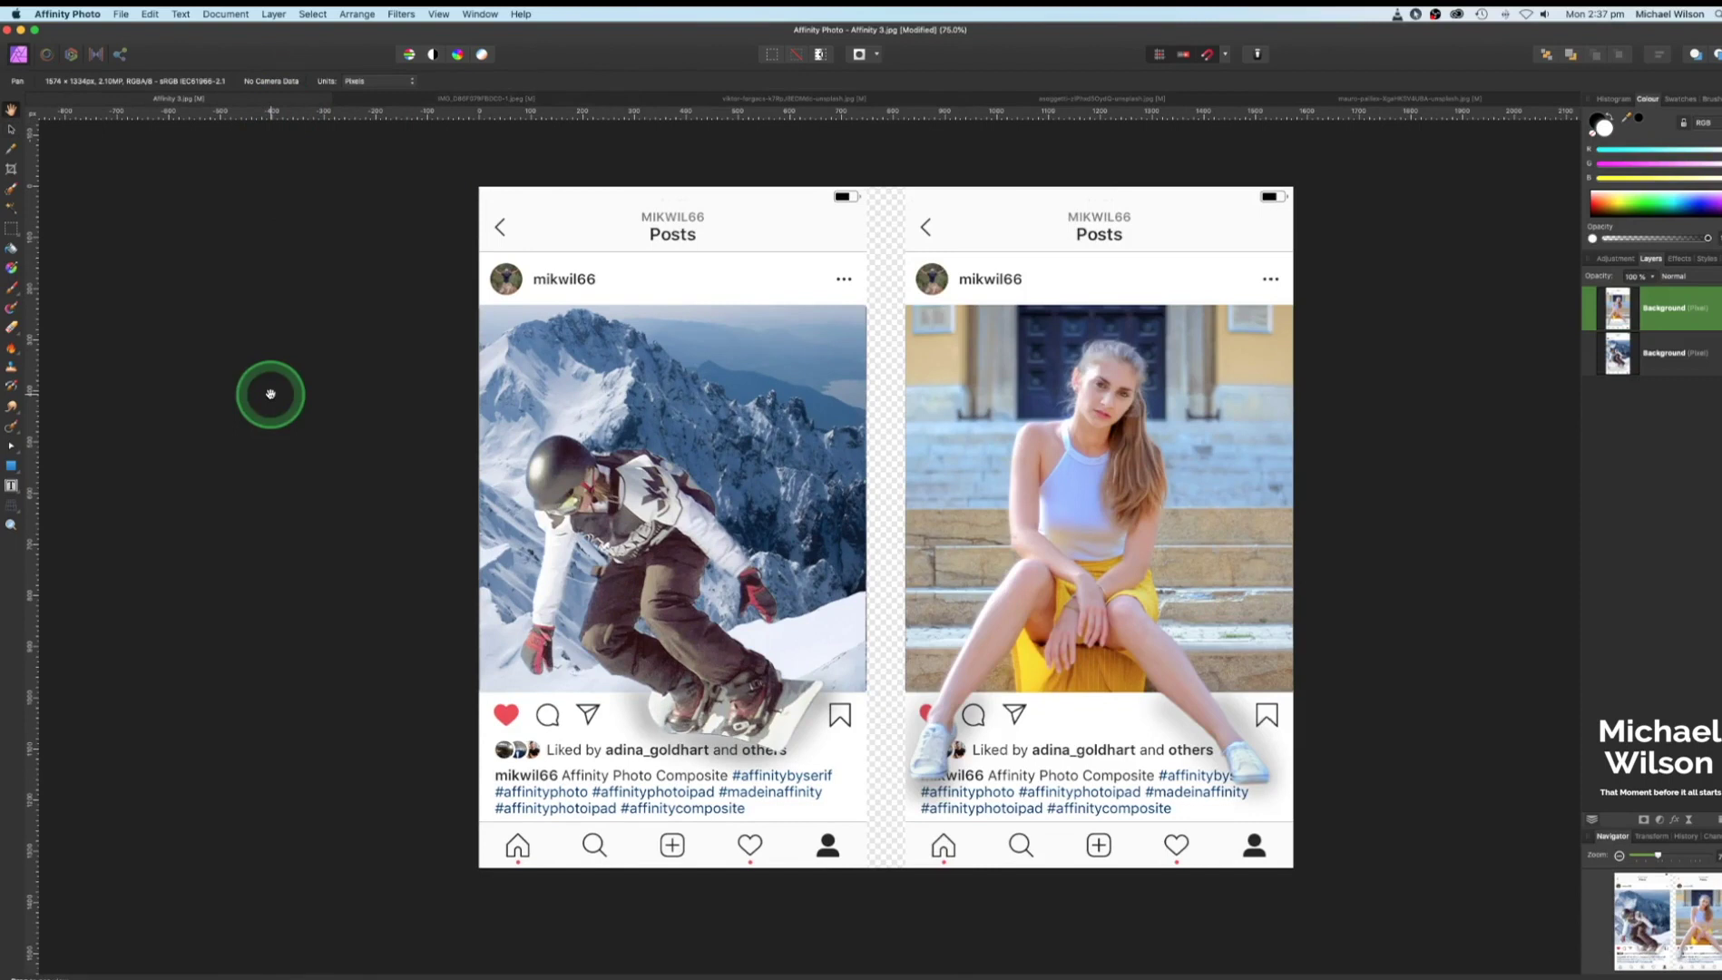